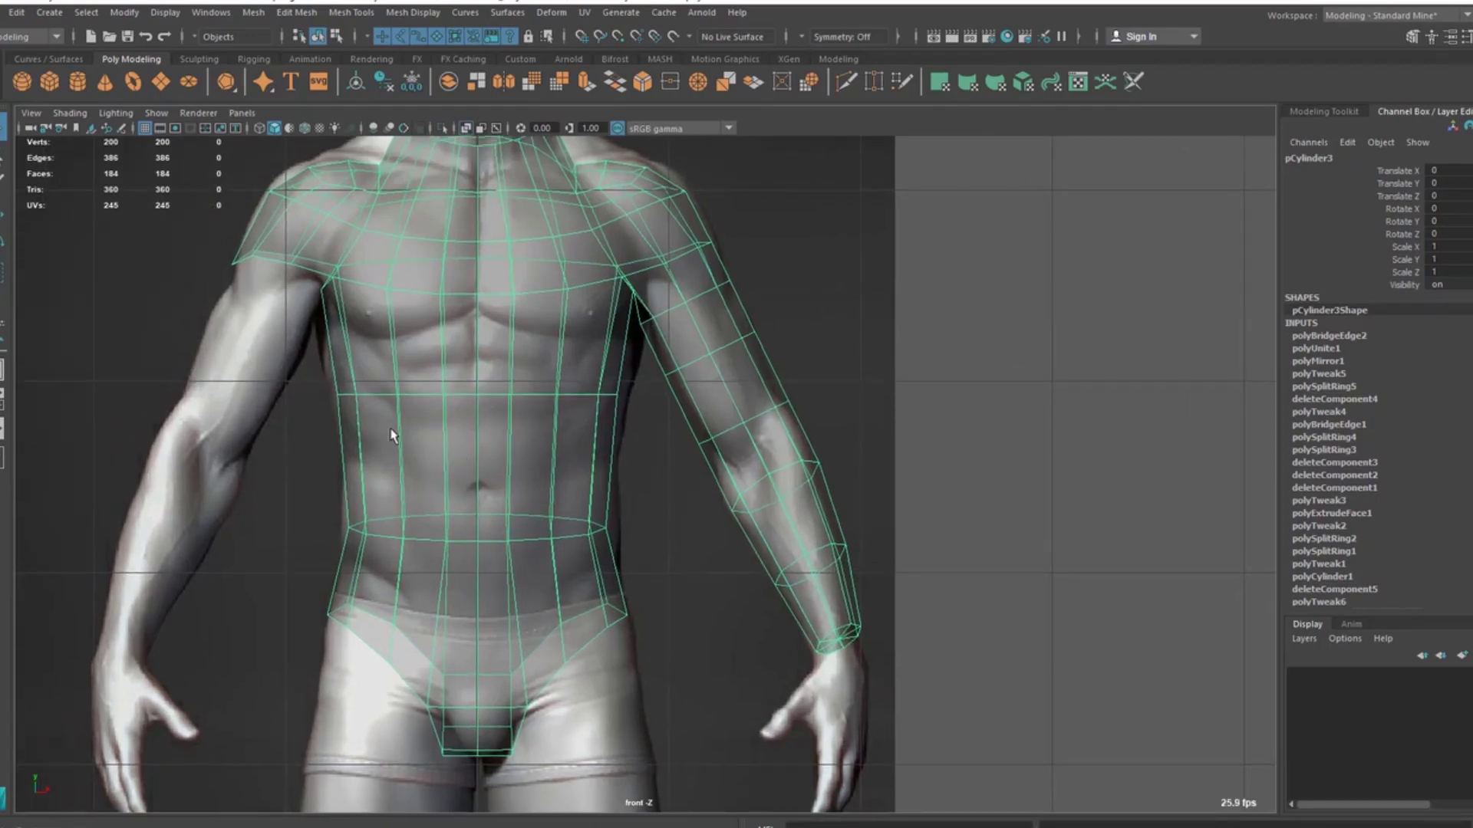
# Step: Compare the torso and arm mesh with the reference images in the front, side and perspective views
pyautogui.keyDown('alt'); pyautogui.moveTo(393, 436); pyautogui.dragTo(551, 395, button='middle'); pyautogui.keyUp('alt')
pyautogui.scroll(1, 488, 431)
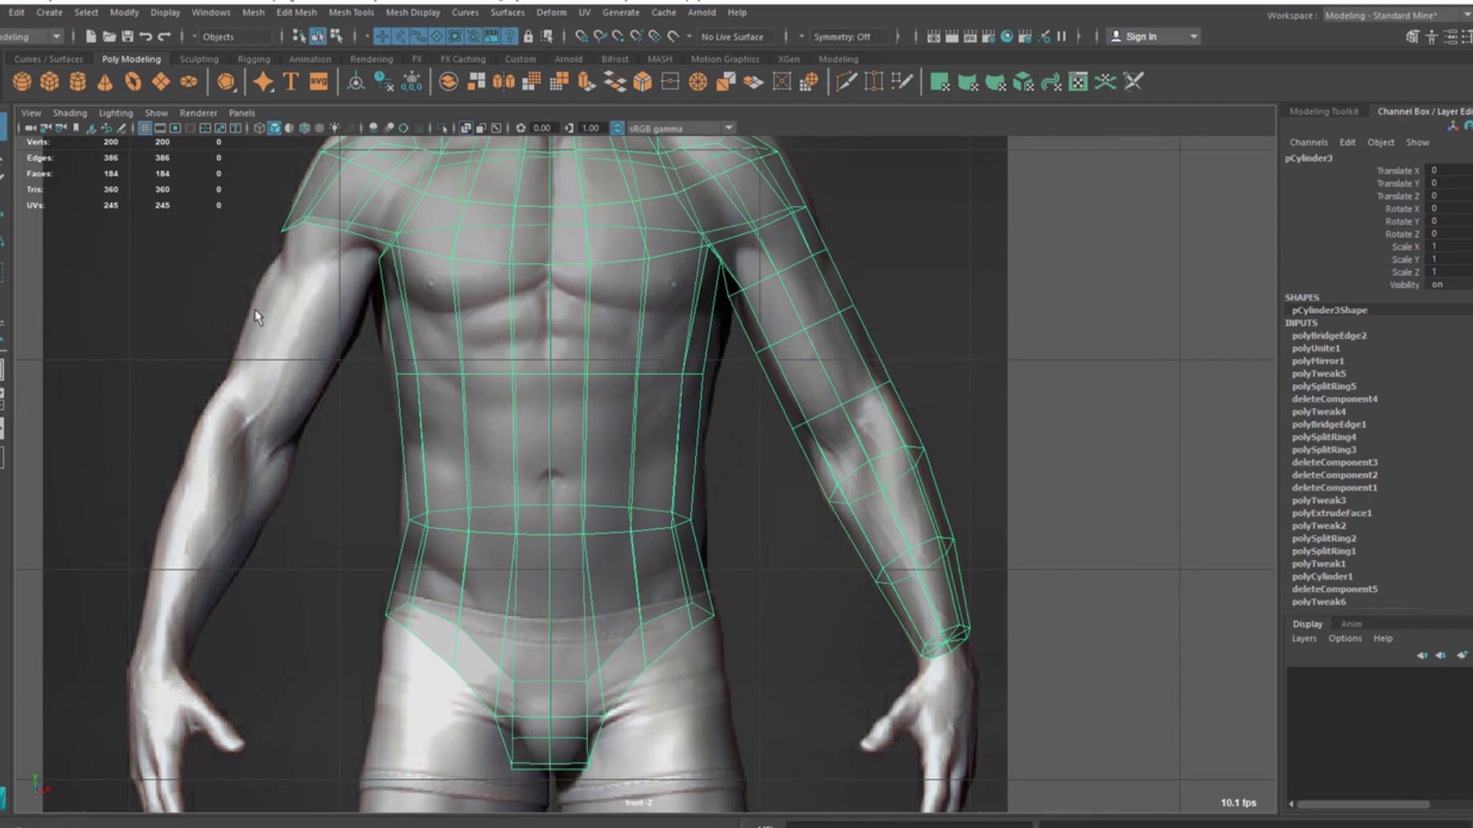
pyautogui.keyDown('alt'); pyautogui.moveTo(486, 339); pyautogui.dragTo(399, 378, button='middle'); pyautogui.keyUp('alt')
pyautogui.scroll(-2, 398, 367)
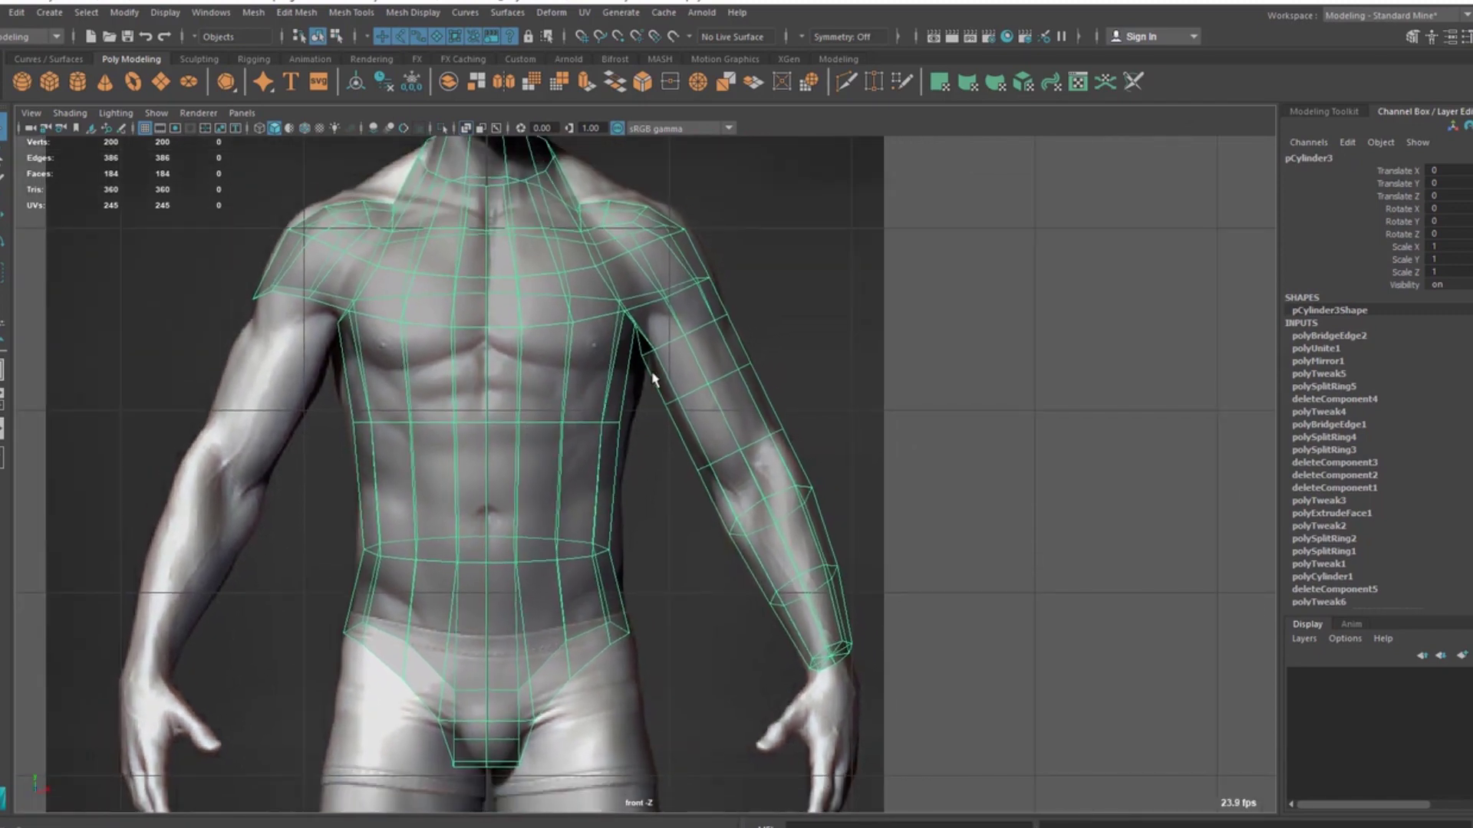
pyautogui.keyDown('alt'); pyautogui.moveTo(624, 392); pyautogui.dragTo(579, 421, button='right'); pyautogui.keyUp('alt')
pyautogui.press('space')
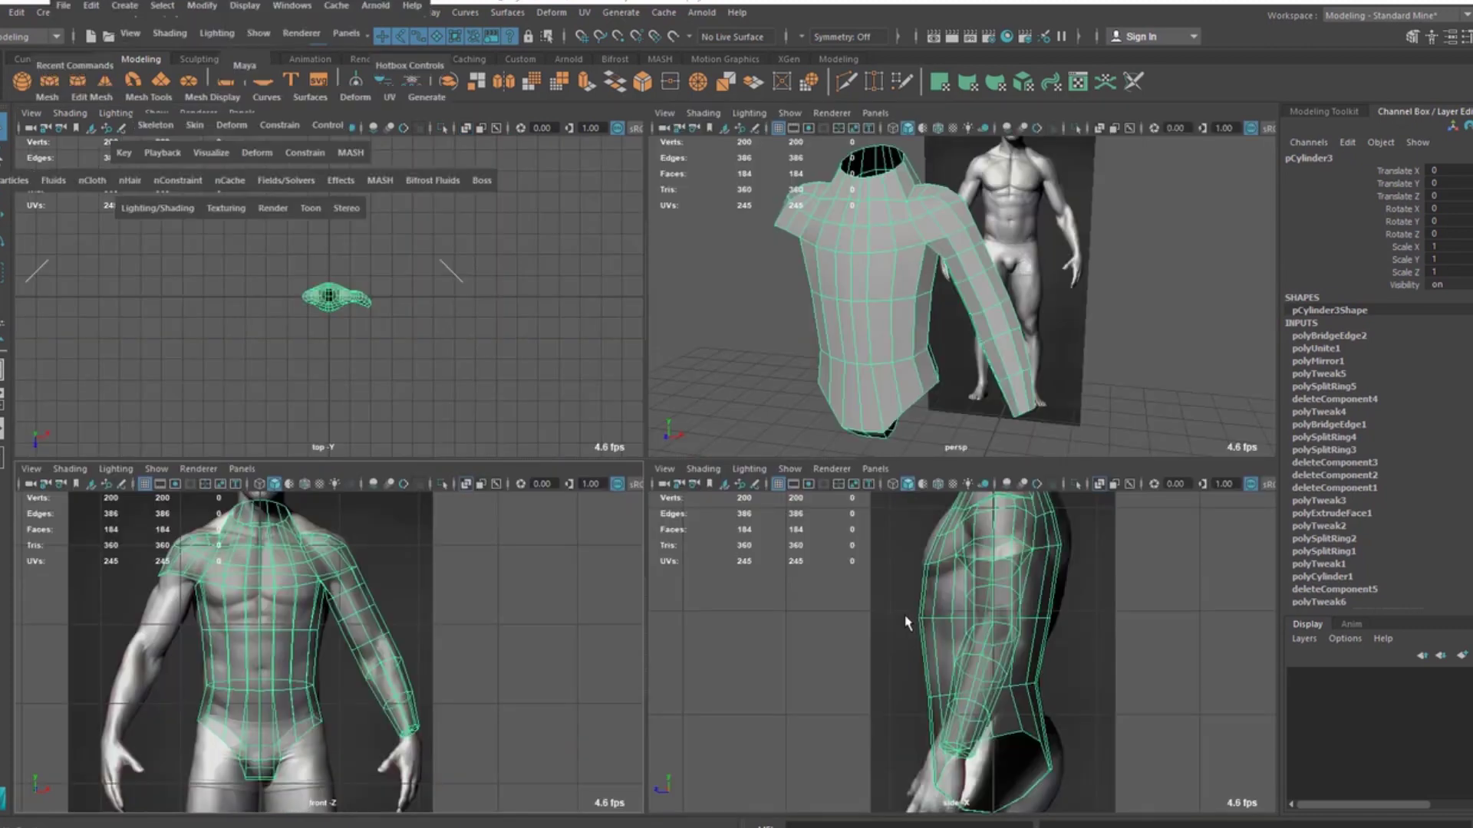
pyautogui.press('space')
pyautogui.keyDown('alt'); pyautogui.moveTo(666, 408); pyautogui.dragTo(584, 426, button='middle'); pyautogui.keyUp('alt')
pyautogui.keyDown('alt'); pyautogui.moveTo(584, 426); pyautogui.dragTo(586, 415, button='right'); pyautogui.keyUp('alt')
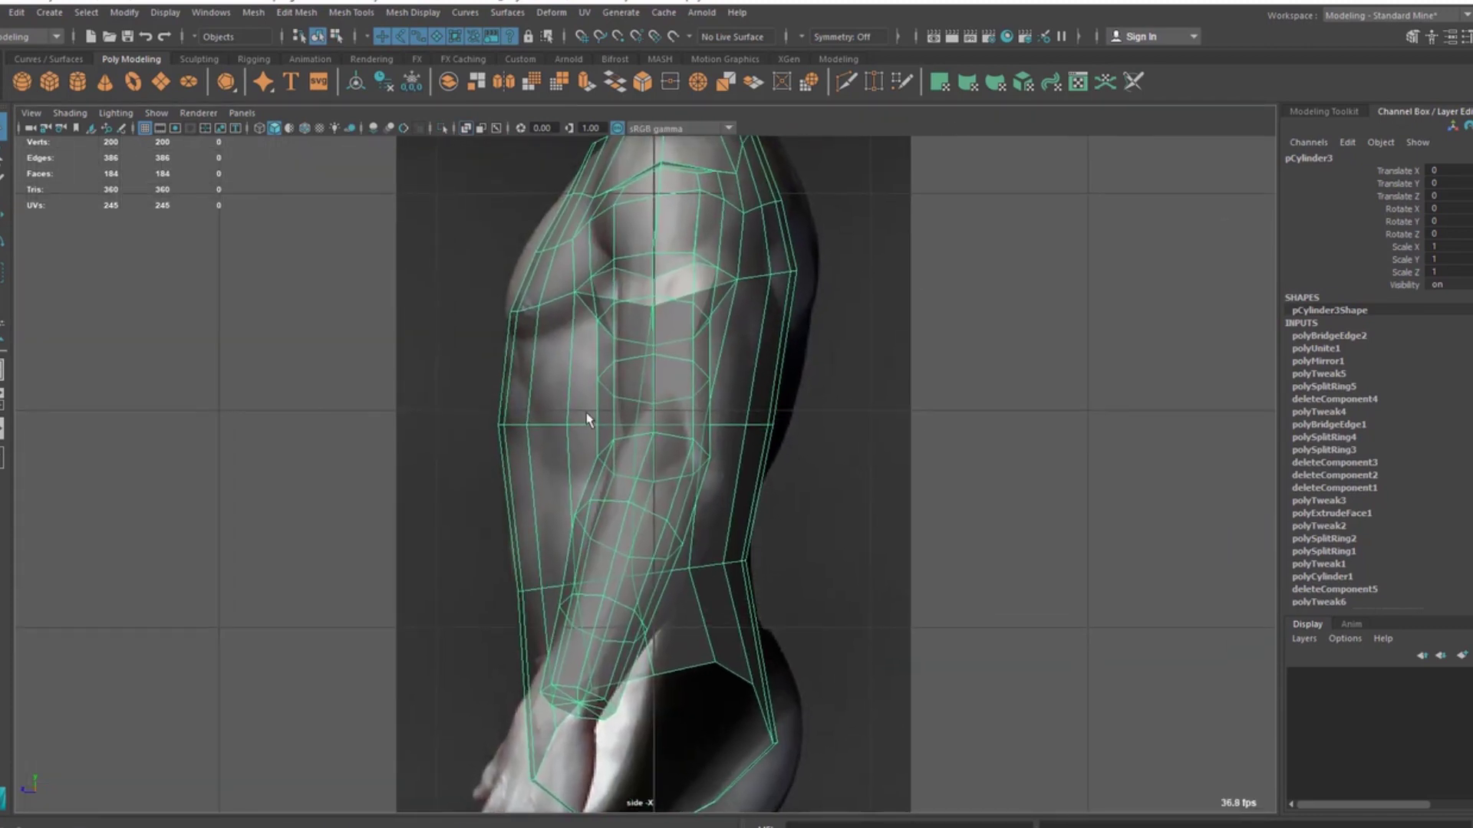
pyautogui.keyDown('alt'); pyautogui.moveTo(508, 445); pyautogui.dragTo(849, 329, button='middle'); pyautogui.keyUp('alt')
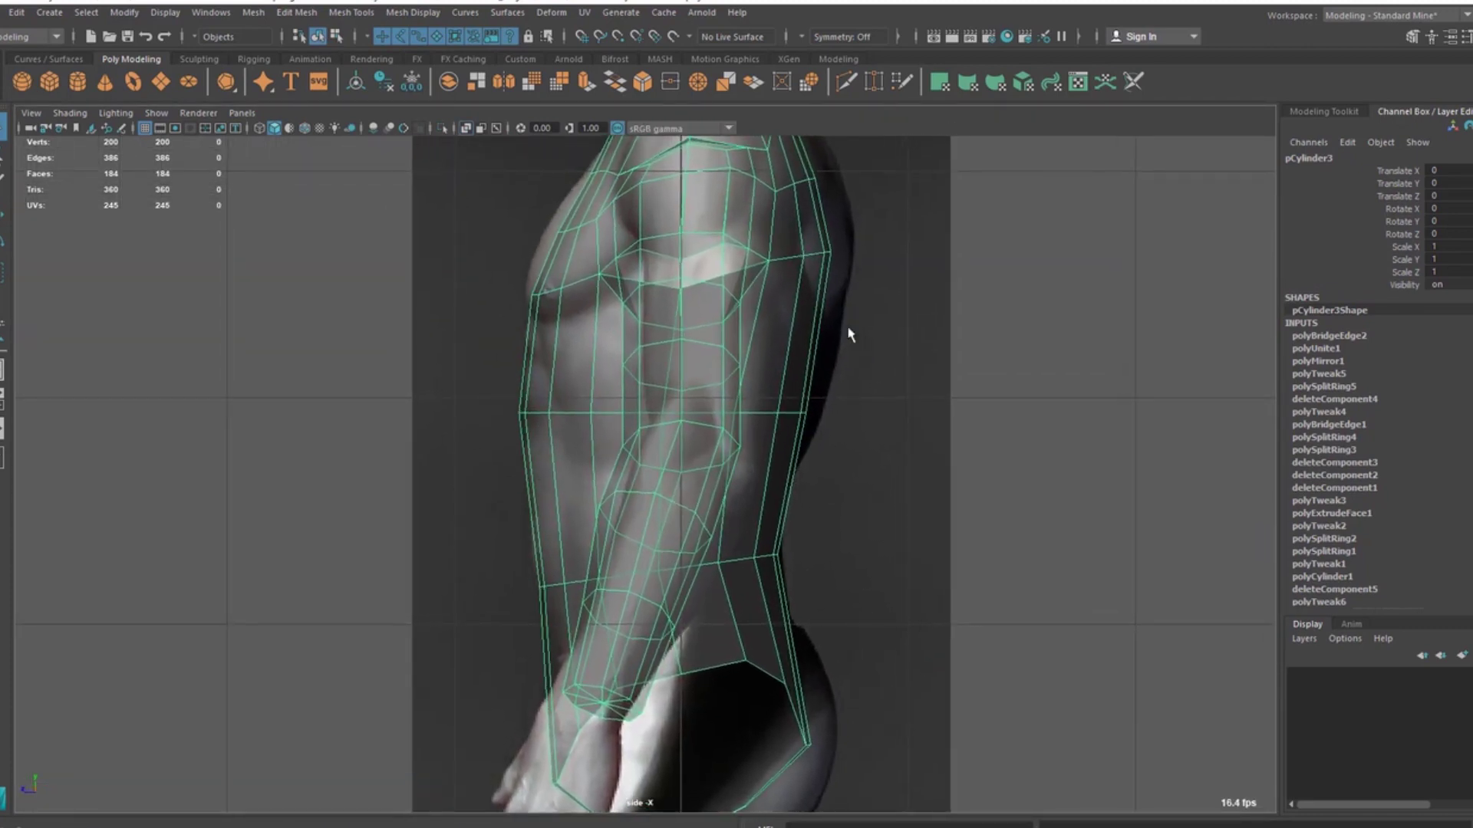
pyautogui.press('space')
pyautogui.press('space')
pyautogui.keyDown('alt'); pyautogui.moveTo(648, 463); pyautogui.dragTo(667, 437); pyautogui.keyUp('alt')
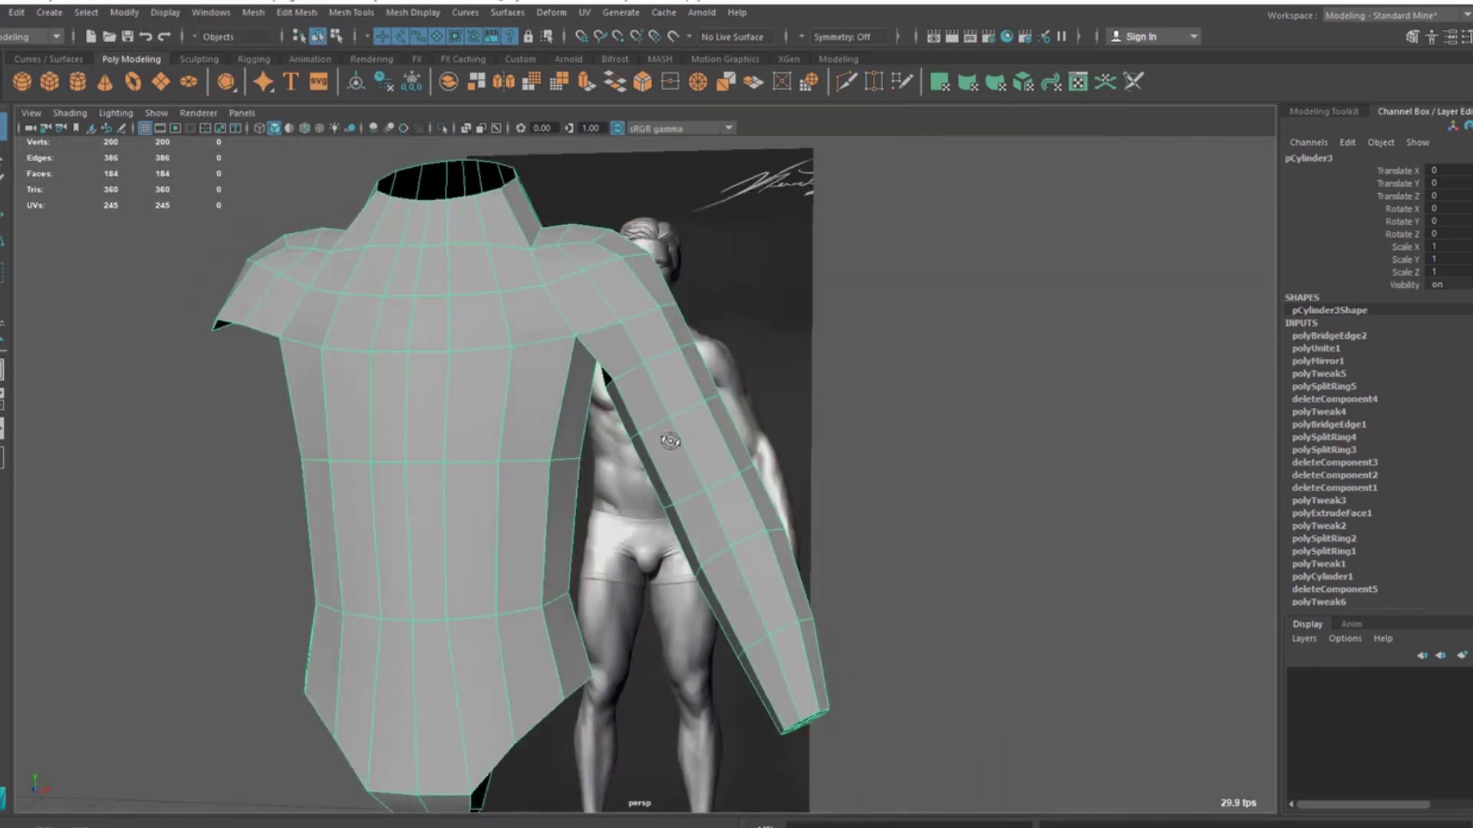
pyautogui.press('space')
pyautogui.press('space')
pyautogui.keyDown('alt'); pyautogui.moveTo(432, 589); pyautogui.dragTo(546, 538, button='right'); pyautogui.keyUp('alt')
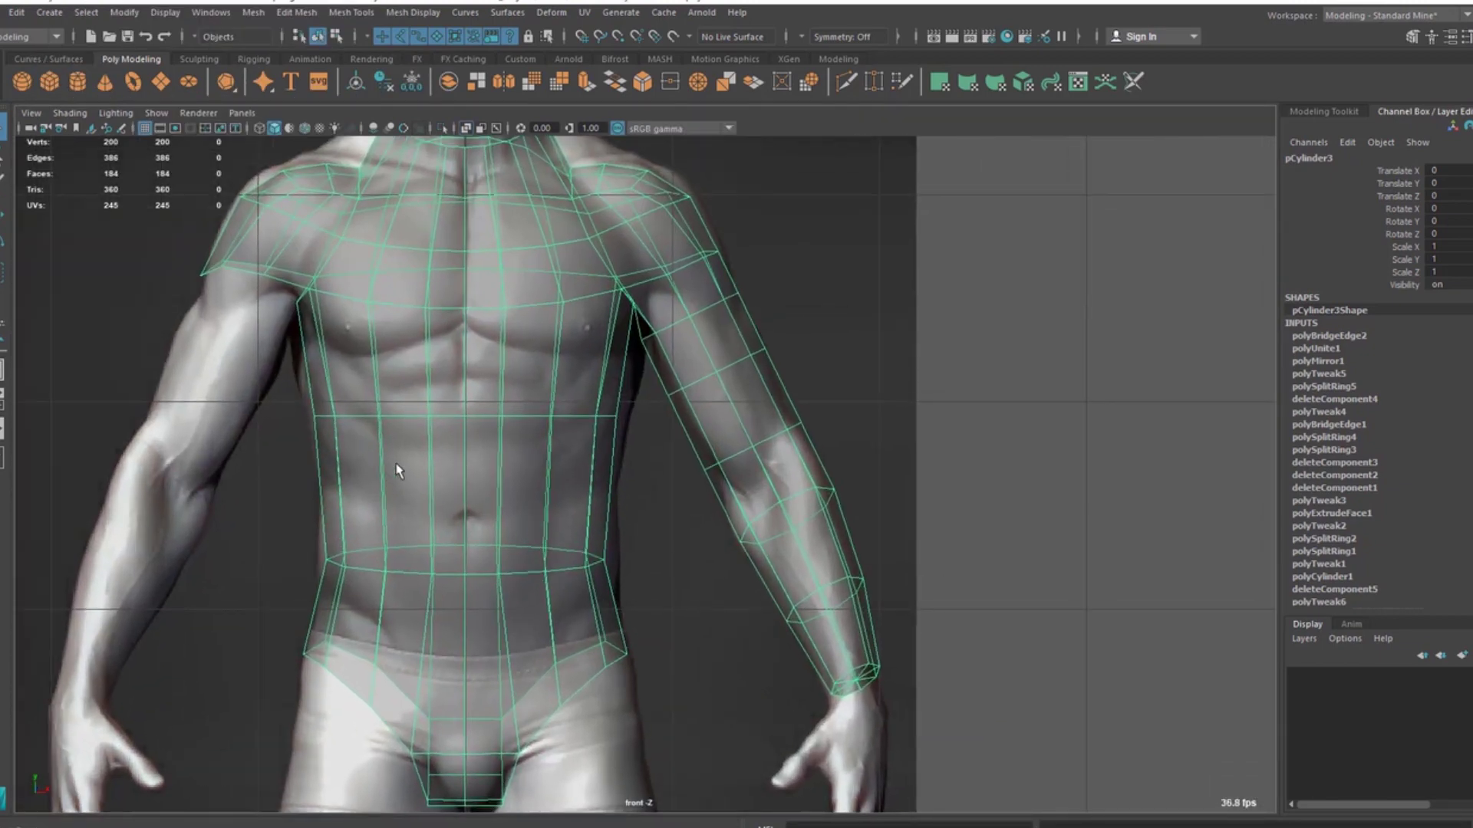
pyautogui.keyDown('alt'); pyautogui.moveTo(497, 474); pyautogui.dragTo(542, 459, button='right'); pyautogui.keyUp('alt')
pyautogui.keyDown('alt'); pyautogui.moveTo(488, 499); pyautogui.dragTo(553, 459, button='middle'); pyautogui.keyUp('alt')
pyautogui.scroll(1, 552, 459)
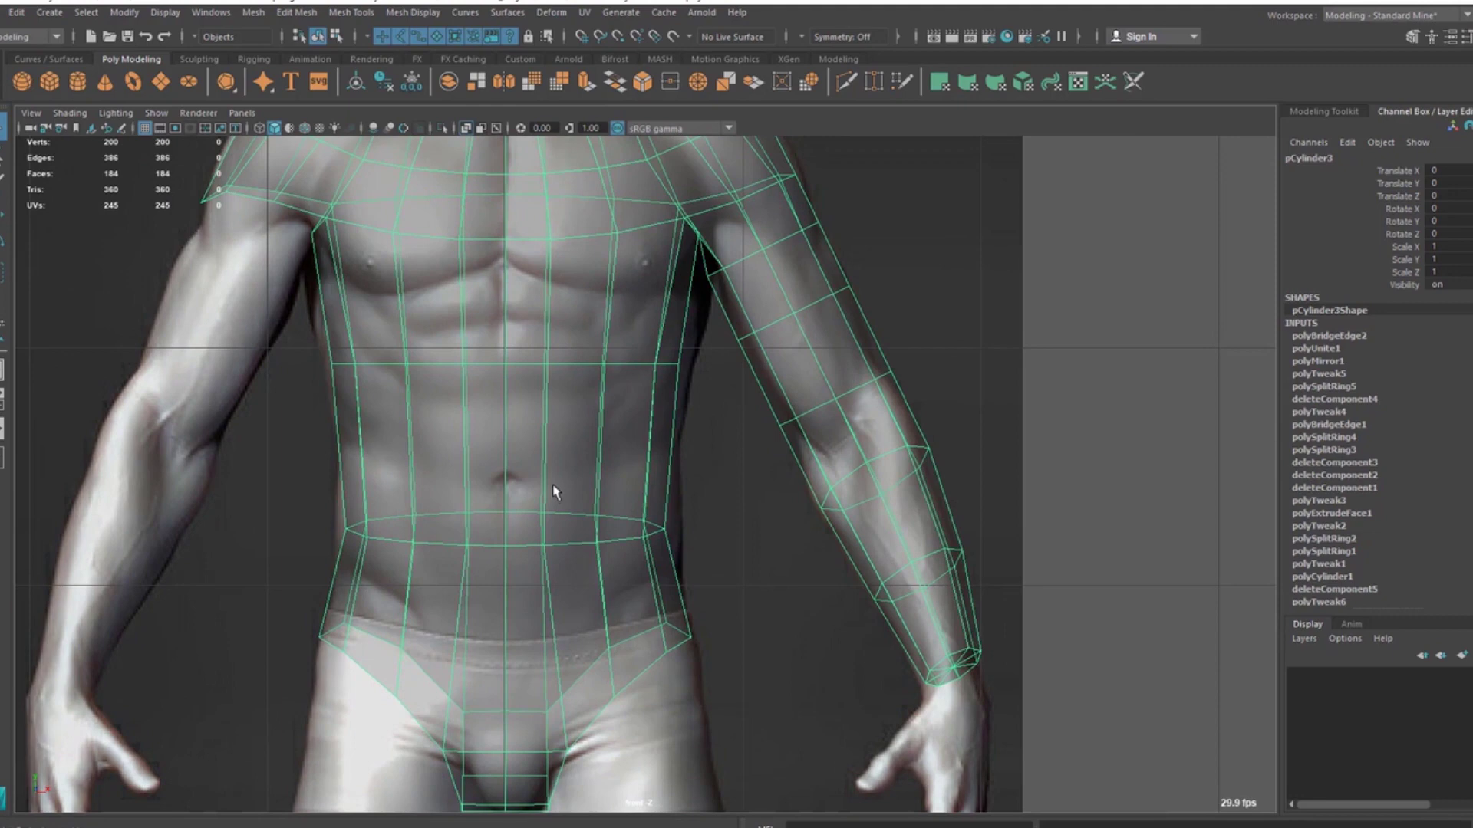
pyautogui.press('5')
pyautogui.scroll(-2, 480, 404)
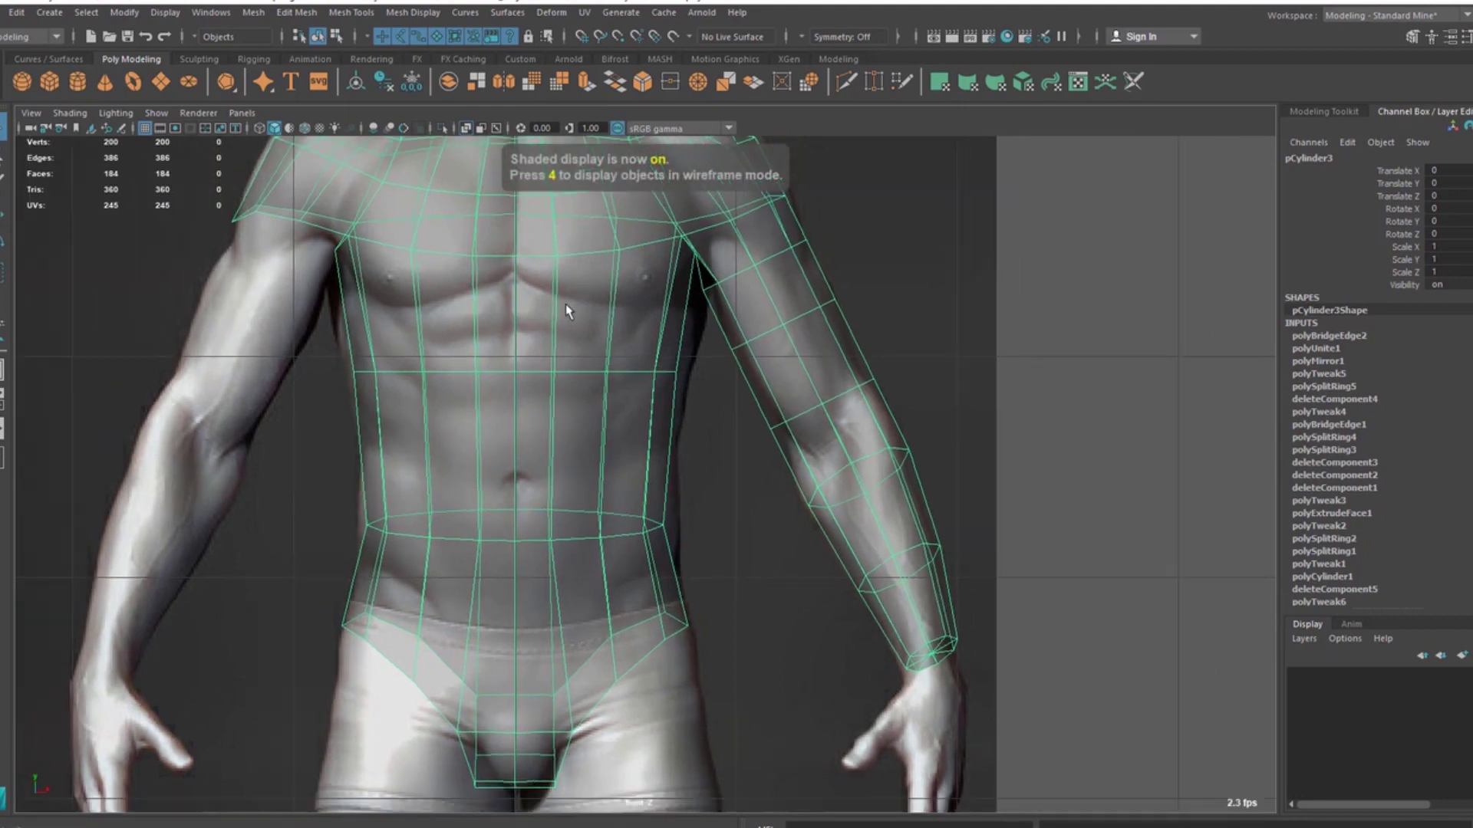
# Step: Inspect the shaded torso and arm mesh from several angles in the perspective view
pyautogui.press('space')
pyautogui.press('space')
pyautogui.keyDown('alt'); pyautogui.moveTo(510, 450); pyautogui.dragTo(579, 415); pyautogui.keyUp('alt')
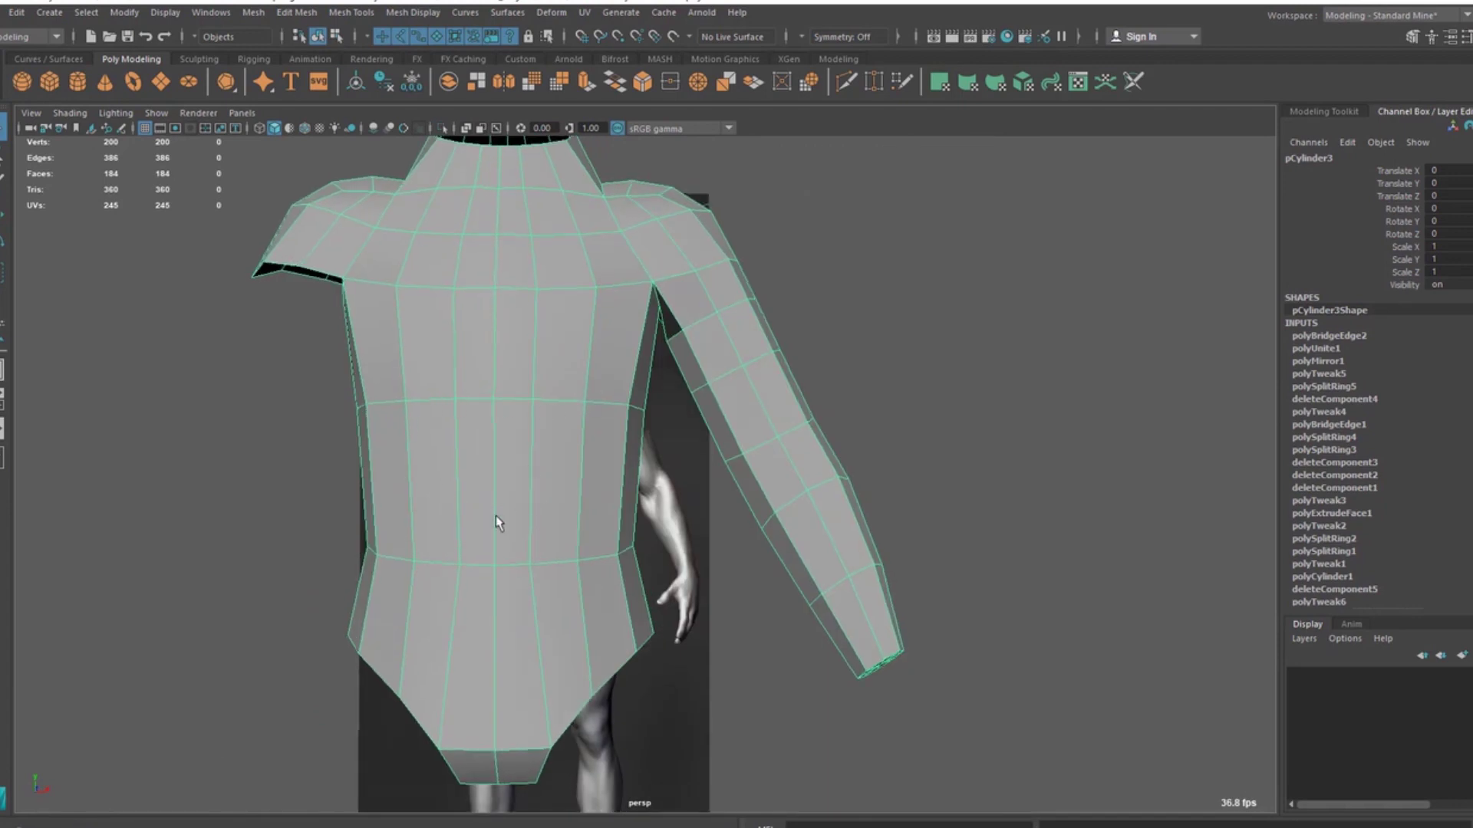
pyautogui.keyDown('alt'); pyautogui.moveTo(544, 470); pyautogui.dragTo(637, 474); pyautogui.keyUp('alt')
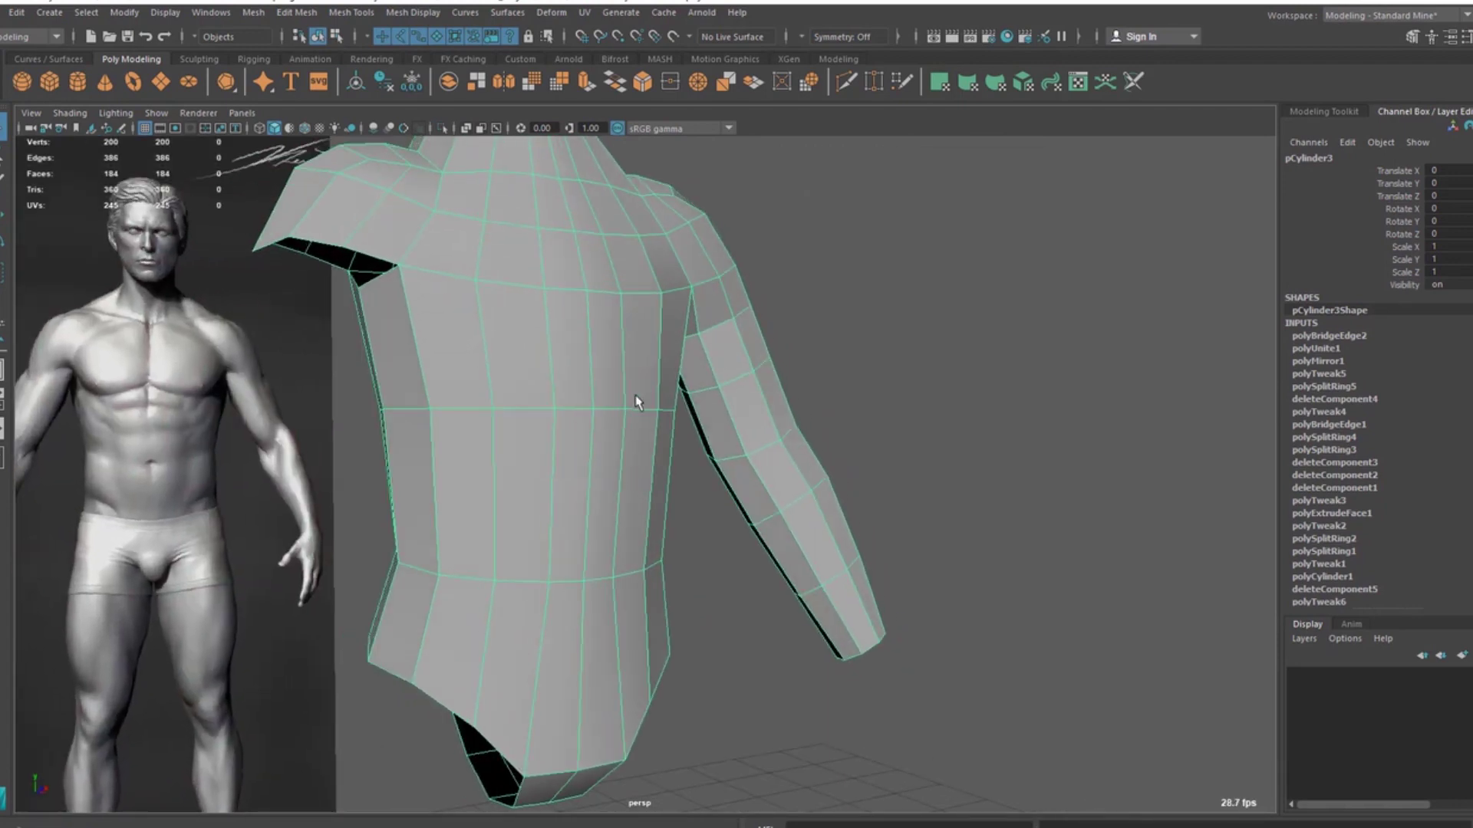
pyautogui.moveTo(636, 399)
pyautogui.keyDown('alt'); pyautogui.mouseDown()
pyautogui.moveTo(651, 378)
pyautogui.moveTo(555, 401)
pyautogui.moveTo(646, 427)
pyautogui.mouseUp(); pyautogui.keyUp('alt')
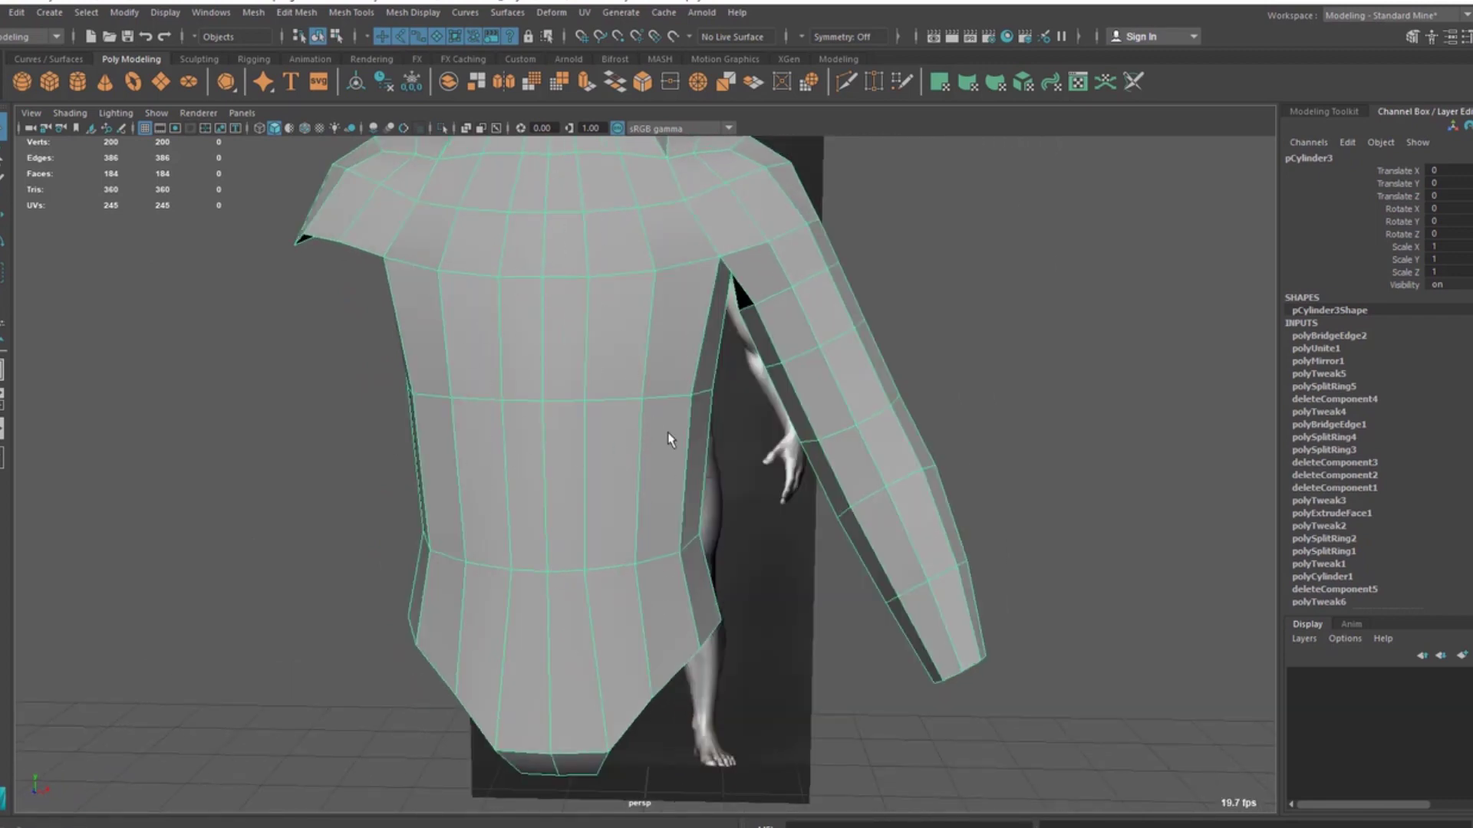
pyautogui.keyDown('alt'); pyautogui.moveTo(670, 438); pyautogui.dragTo(653, 471); pyautogui.keyUp('alt')
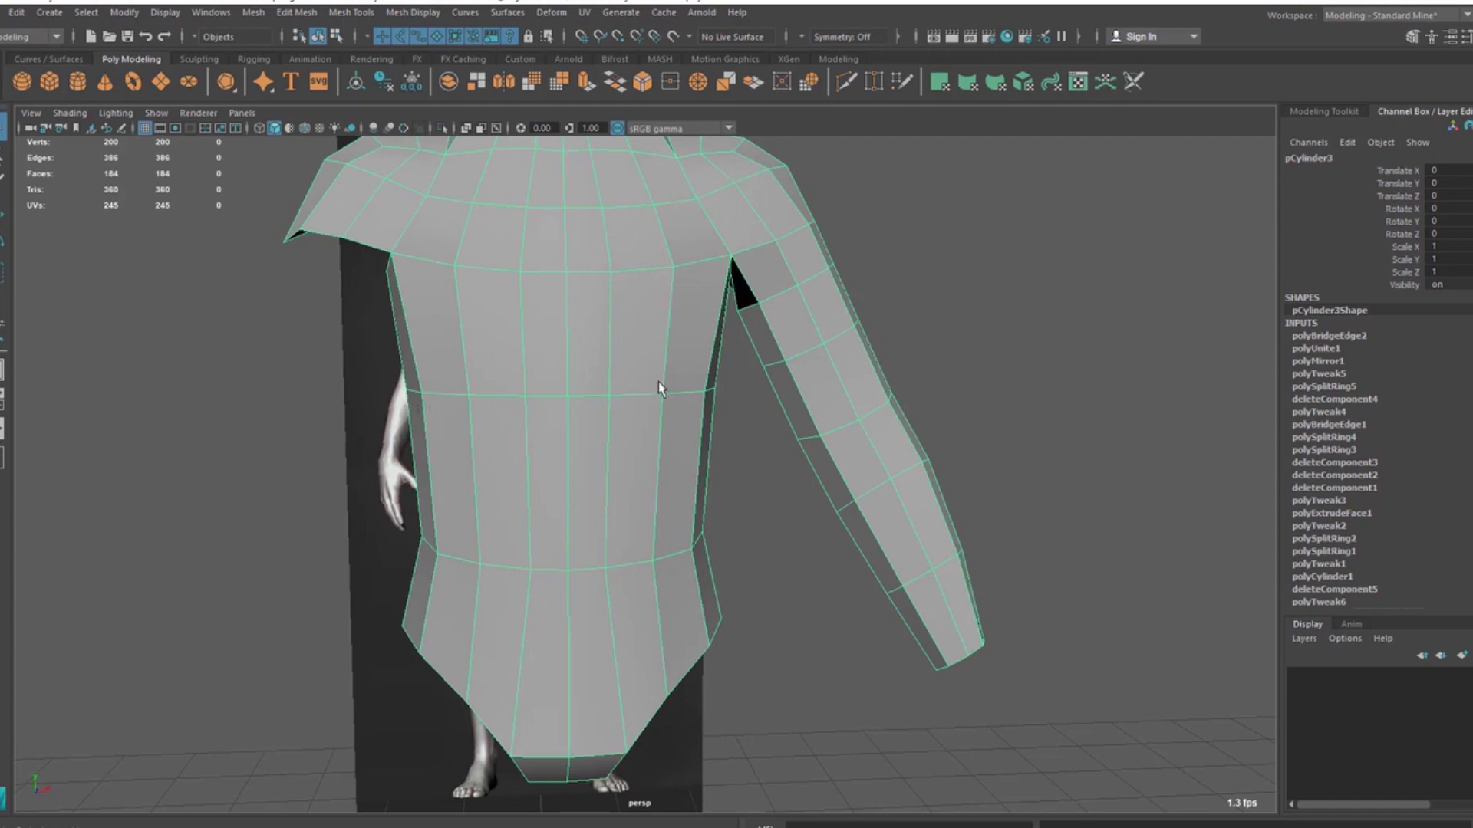
pyautogui.keyDown('alt'); pyautogui.moveTo(765, 314); pyautogui.dragTo(527, 566); pyautogui.keyUp('alt')
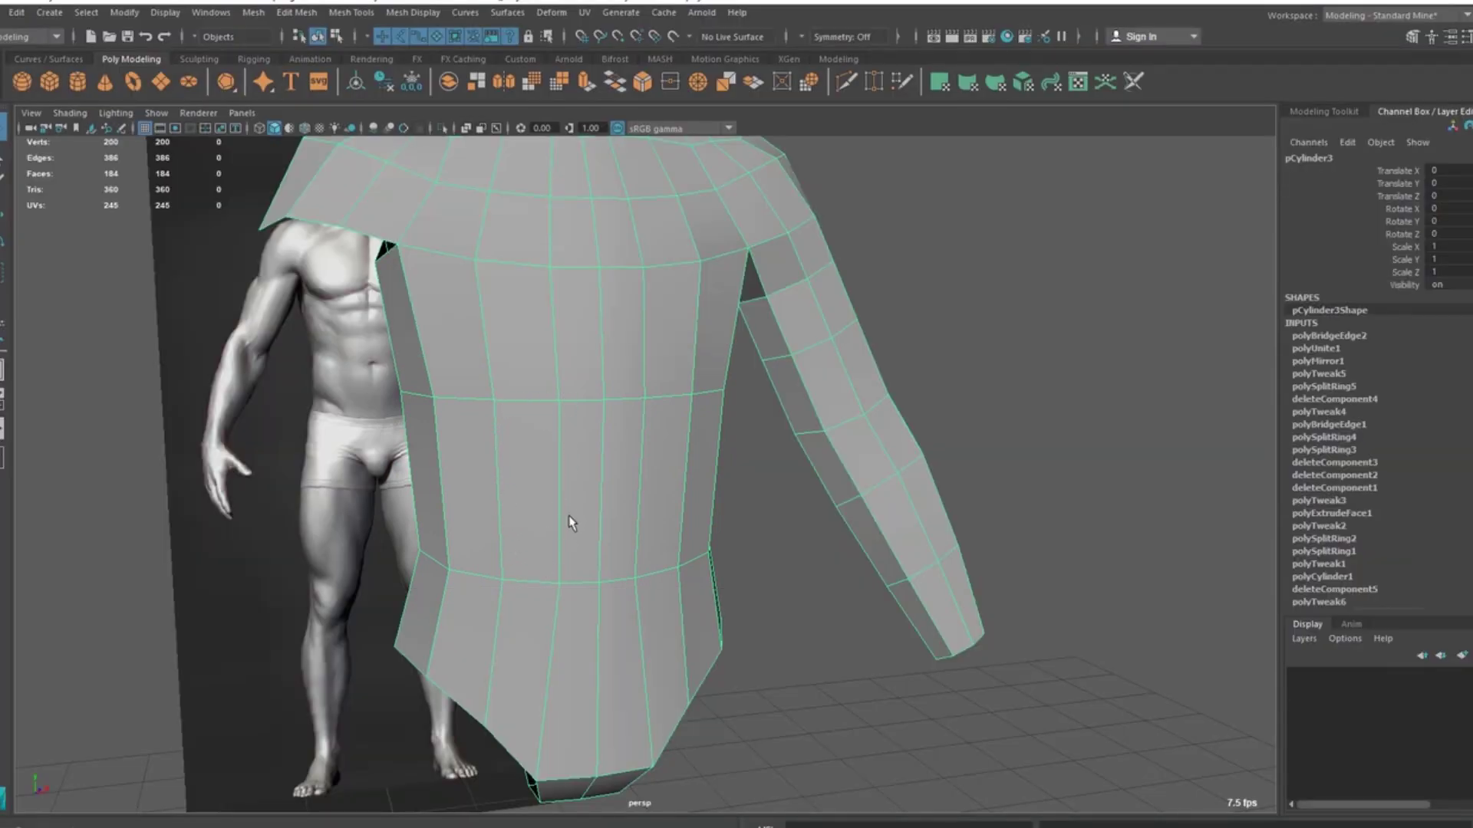
pyautogui.keyDown('alt'); pyautogui.moveTo(570, 522); pyautogui.dragTo(522, 518); pyautogui.keyUp('alt')
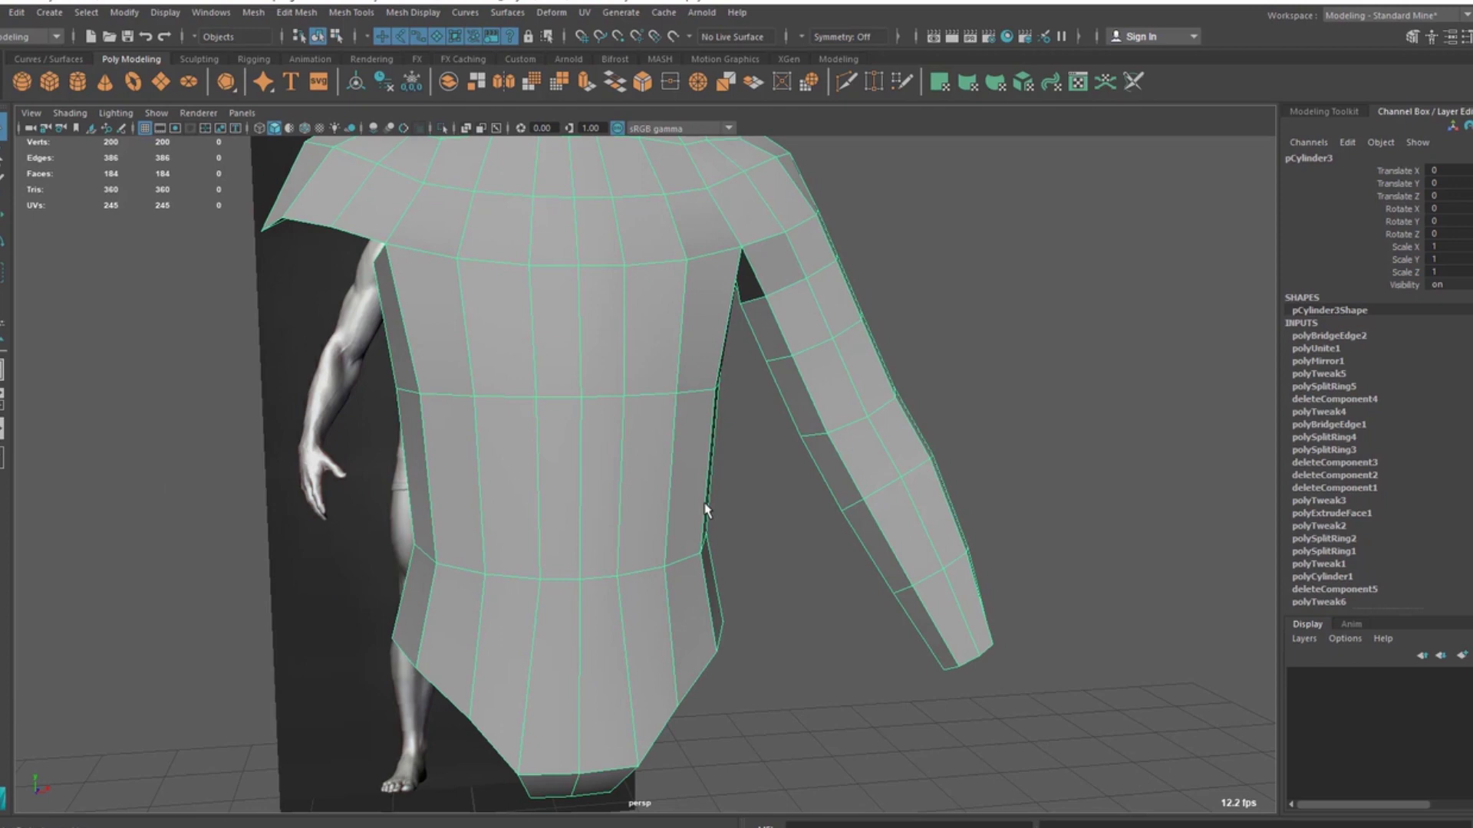
pyautogui.keyDown('alt'); pyautogui.moveTo(703, 506); pyautogui.dragTo(683, 462); pyautogui.keyUp('alt')
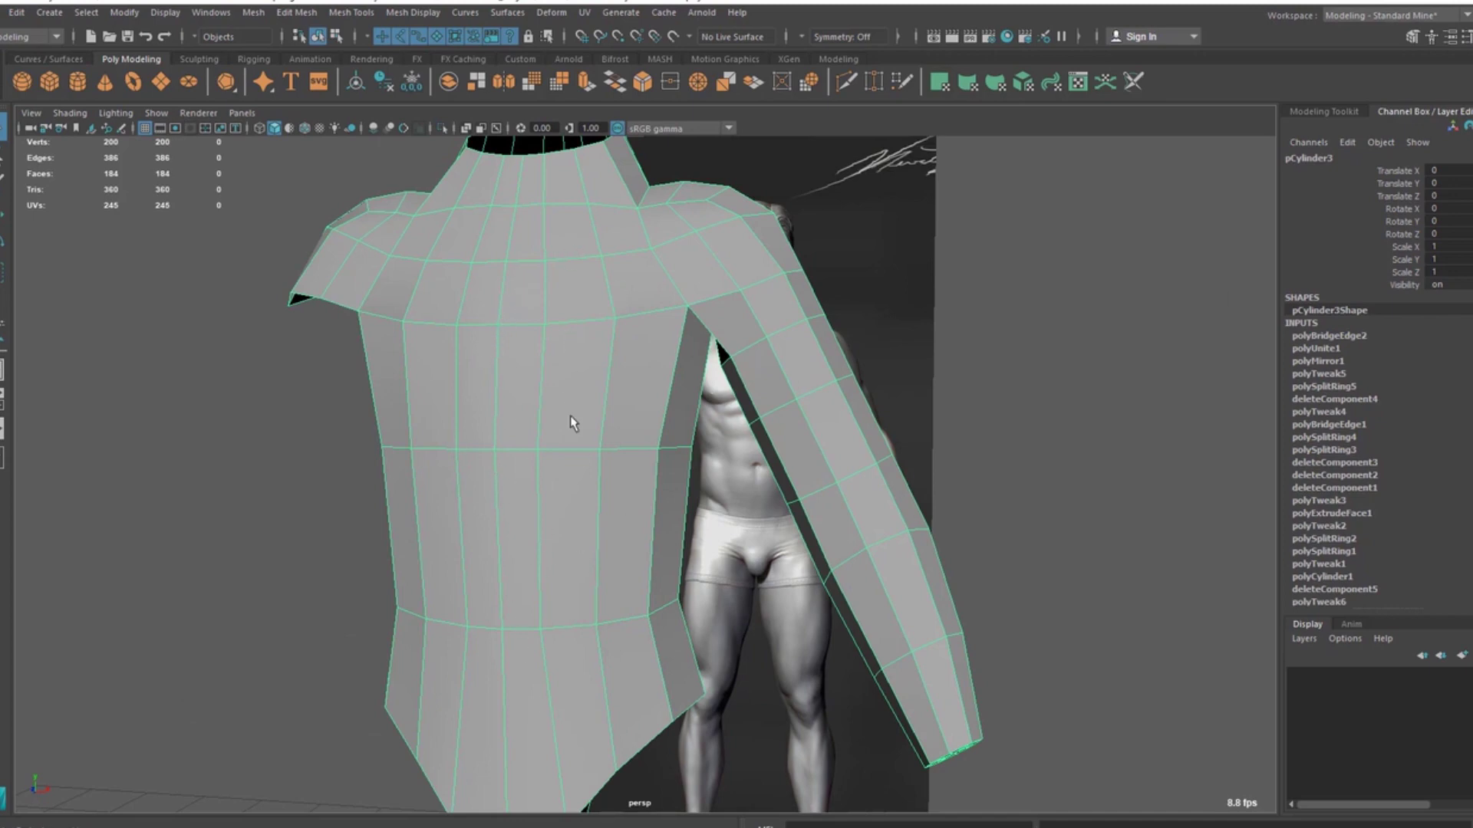
pyautogui.keyDown('alt'); pyautogui.moveTo(599, 503); pyautogui.dragTo(563, 507); pyautogui.keyUp('alt')
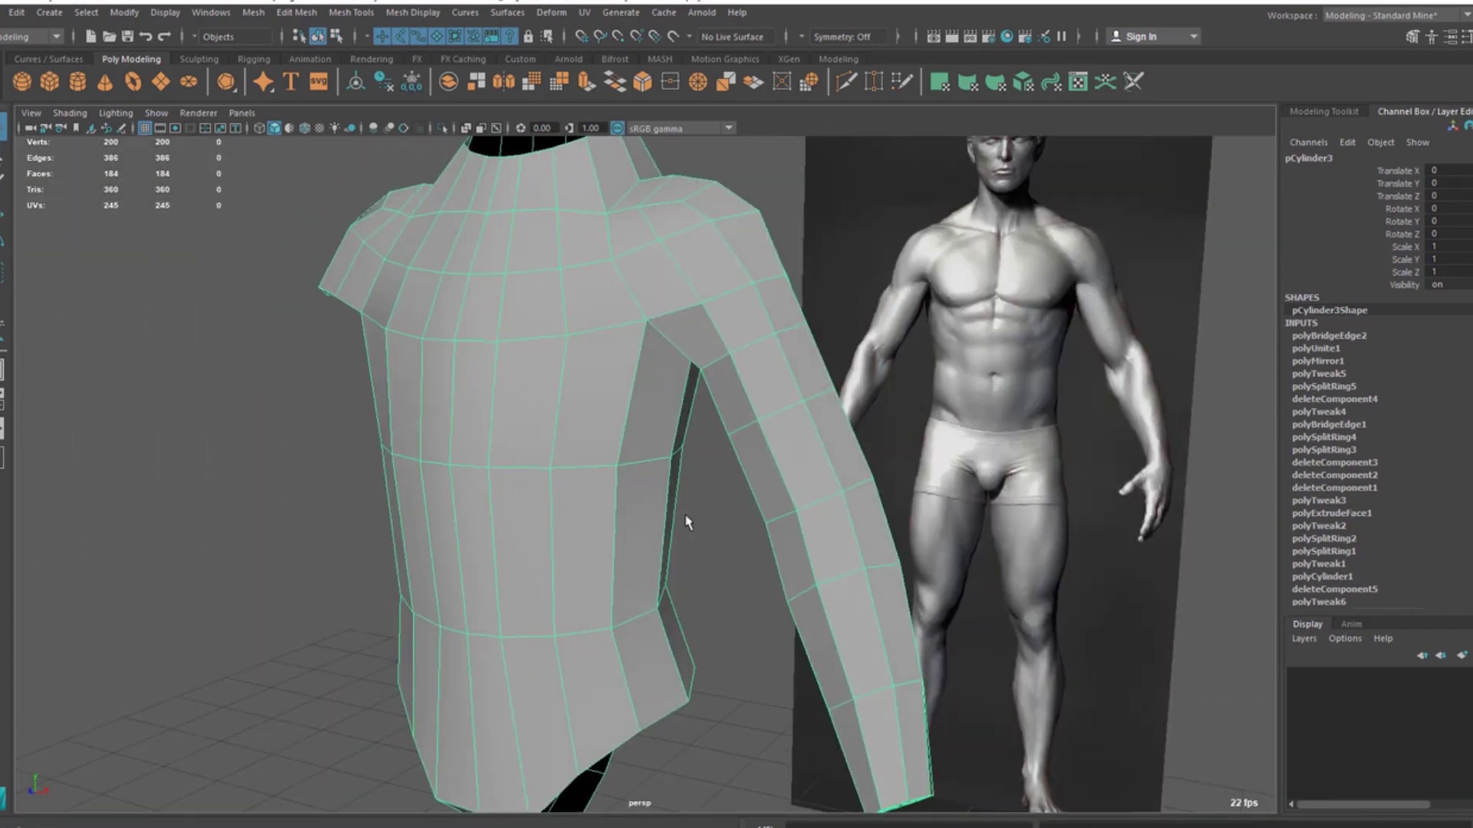
pyautogui.keyDown('alt'); pyautogui.moveTo(541, 555); pyautogui.dragTo(430, 566); pyautogui.keyUp('alt')
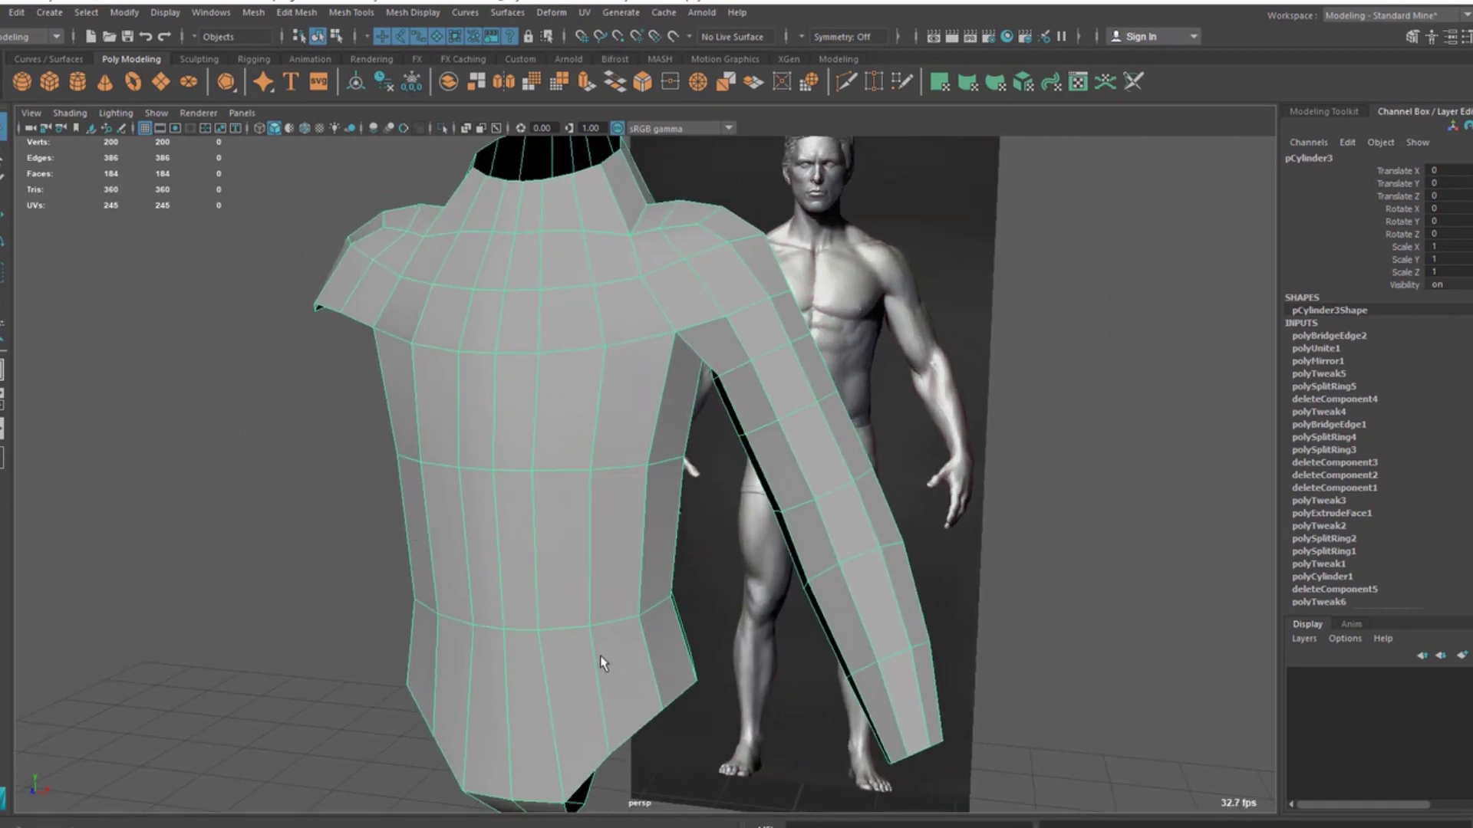
# Step: Select the edge loop around the middle of the torso and tilt it in the side view so it slopes up toward the back
pyautogui.press('space')
pyautogui.press('space')
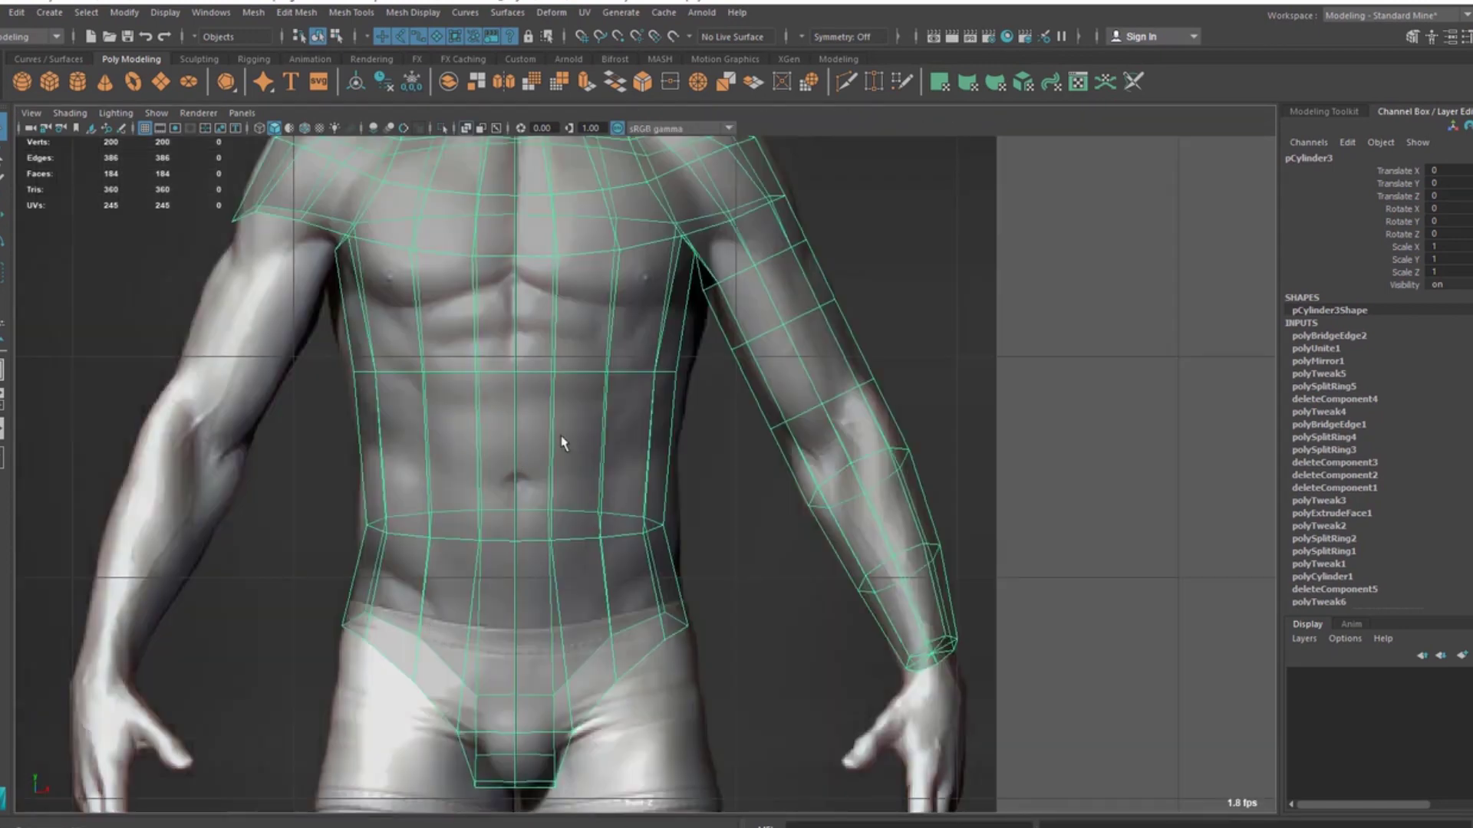
pyautogui.scroll(3, 442, 409)
pyautogui.press('space')
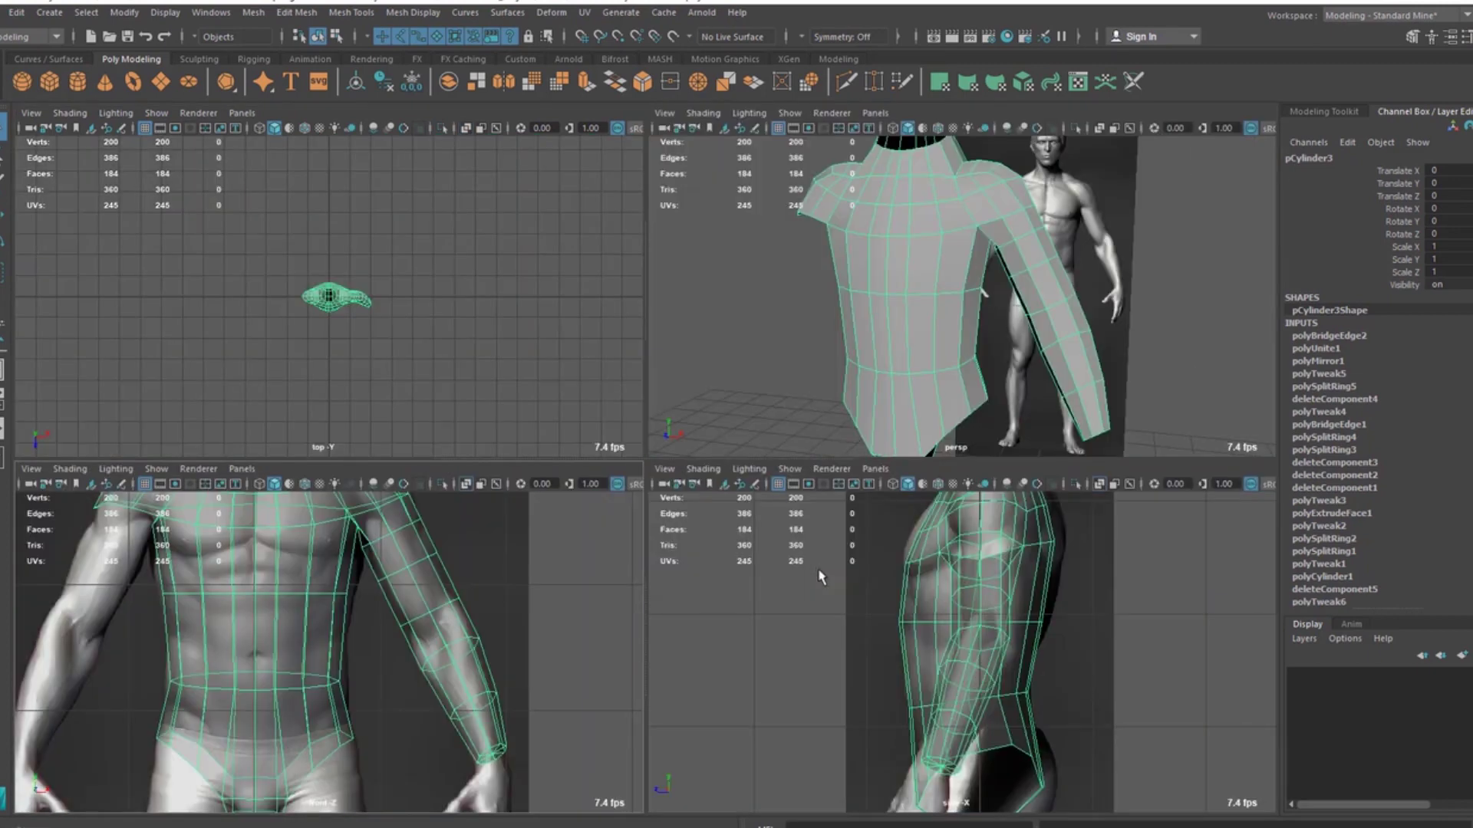
pyautogui.press('space')
pyautogui.scroll(1, 581, 439)
pyautogui.keyDown('alt'); pyautogui.moveTo(578, 464); pyautogui.dragTo(603, 434, button='middle'); pyautogui.keyUp('alt')
pyautogui.scroll(1, 603, 433)
pyautogui.moveTo(598, 389); pyautogui.dragTo(595, 336, button='right')
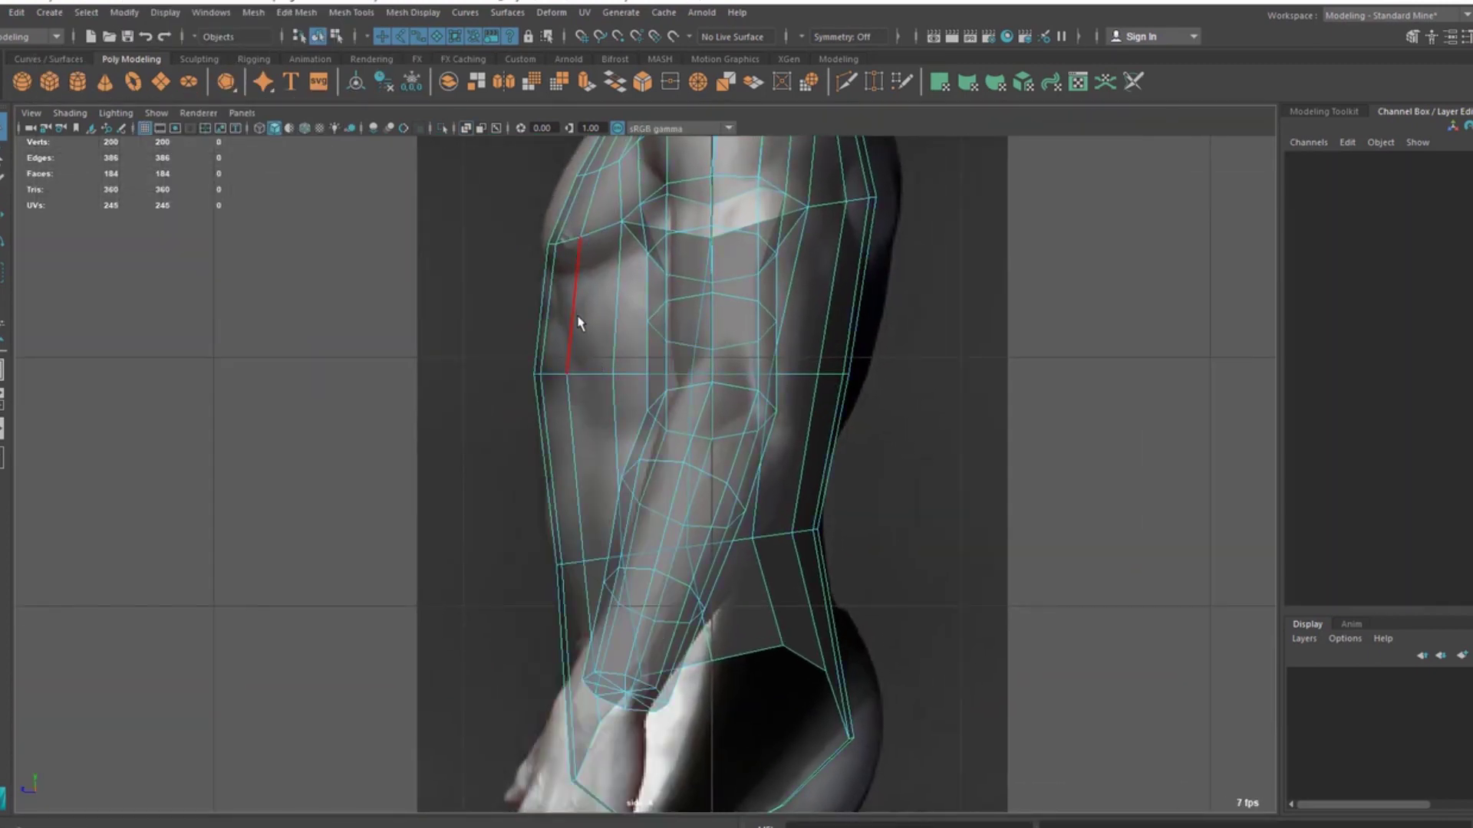
pyautogui.keyDown('alt'); pyautogui.moveTo(589, 386); pyautogui.dragTo(519, 459, button='middle'); pyautogui.keyUp('alt')
pyautogui.scroll(1, 519, 459)
pyautogui.doubleClick(514, 445)
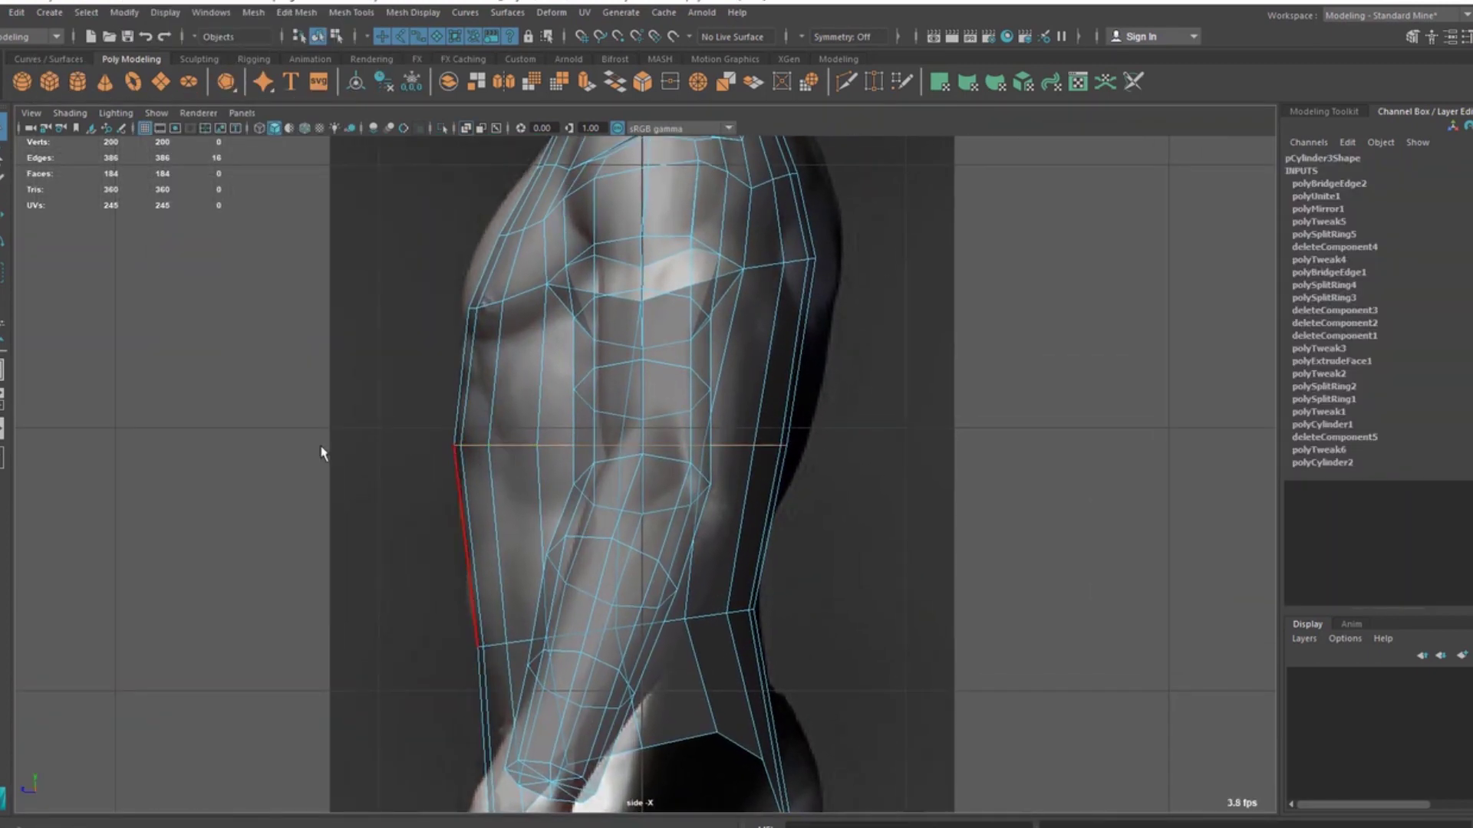
pyautogui.press('space')
pyautogui.press('space')
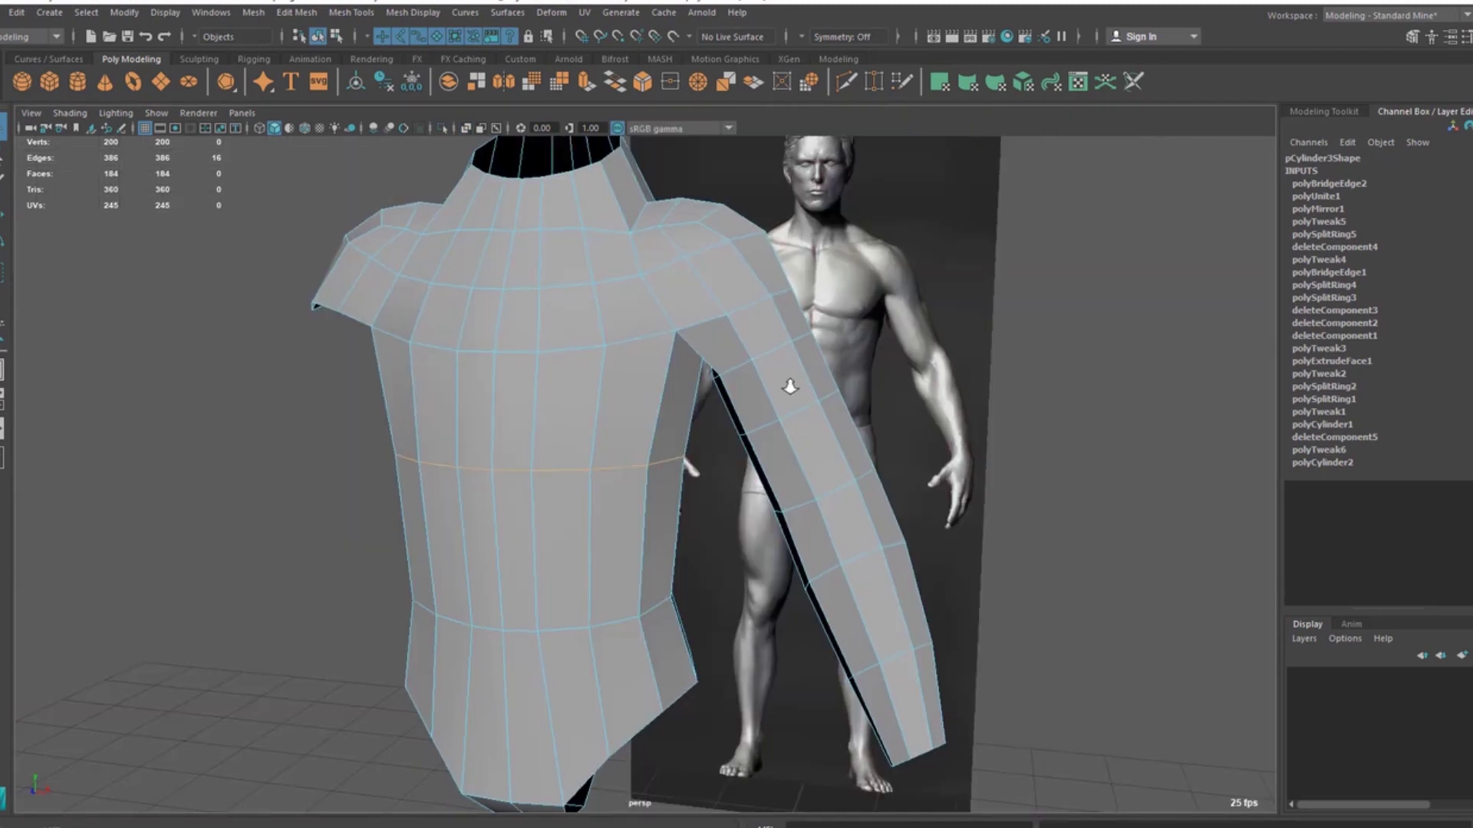
pyautogui.keyDown('alt'); pyautogui.moveTo(788, 384); pyautogui.dragTo(688, 368); pyautogui.keyUp('alt')
pyautogui.press('space')
pyautogui.press('space')
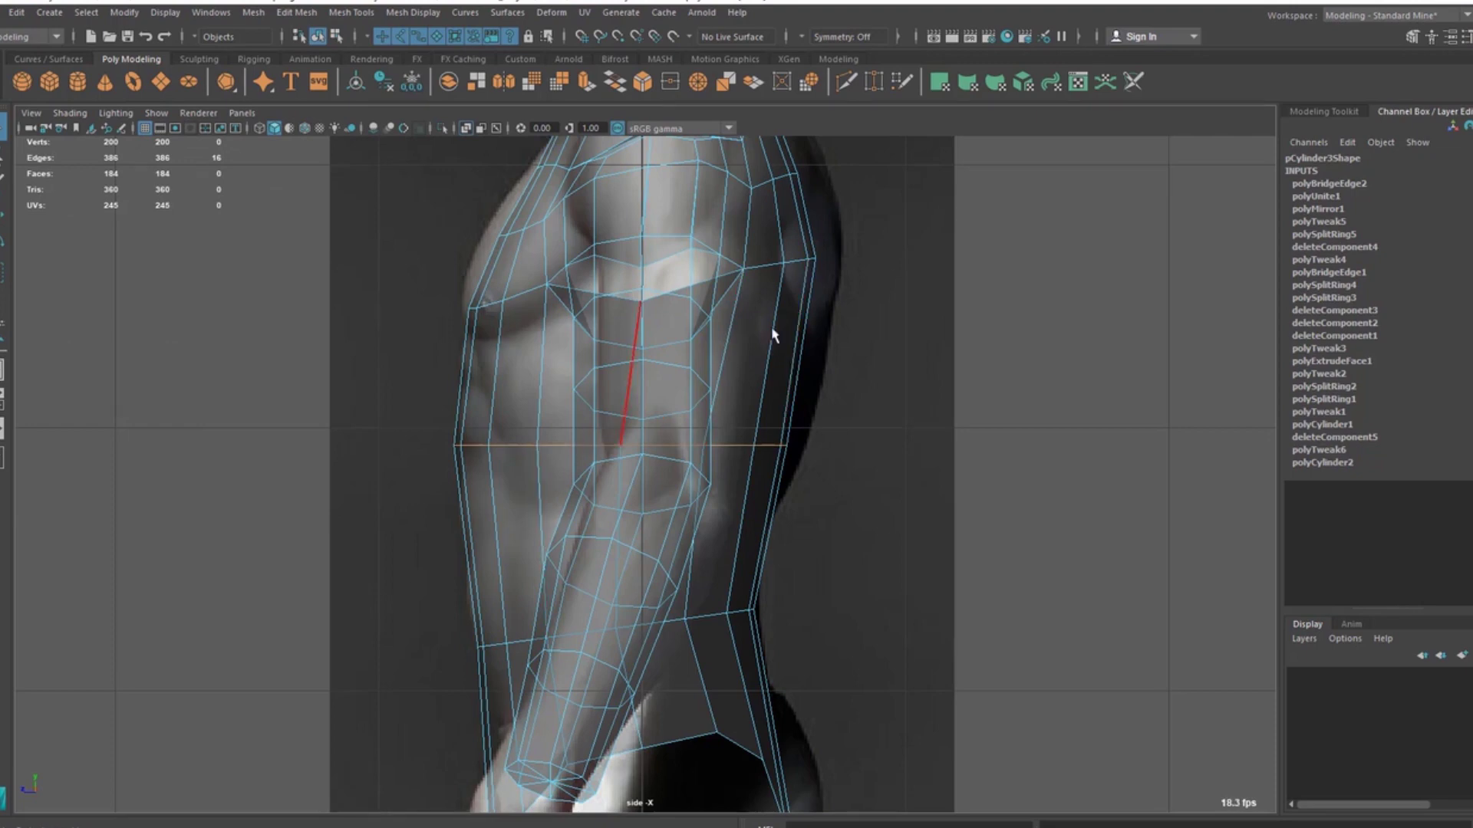
pyautogui.keyDown('alt'); pyautogui.moveTo(727, 384); pyautogui.dragTo(713, 401, button='right'); pyautogui.keyUp('alt')
pyautogui.keyDown('alt'); pyautogui.moveTo(714, 401); pyautogui.dragTo(714, 428, button='middle'); pyautogui.keyUp('alt')
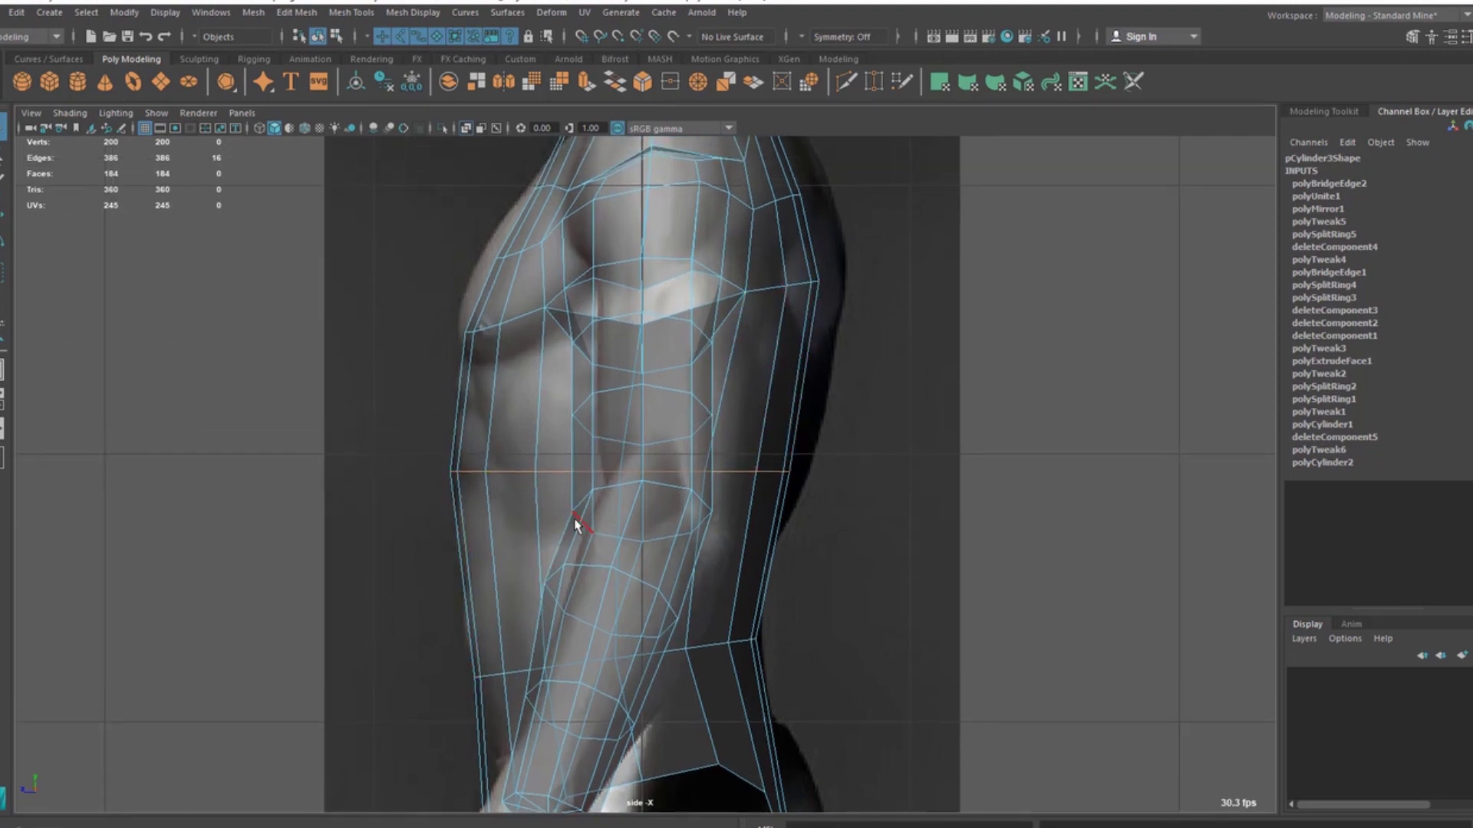
pyautogui.press('e')
pyautogui.moveTo(663, 419); pyautogui.dragTo(656, 400)
pyautogui.press('w')
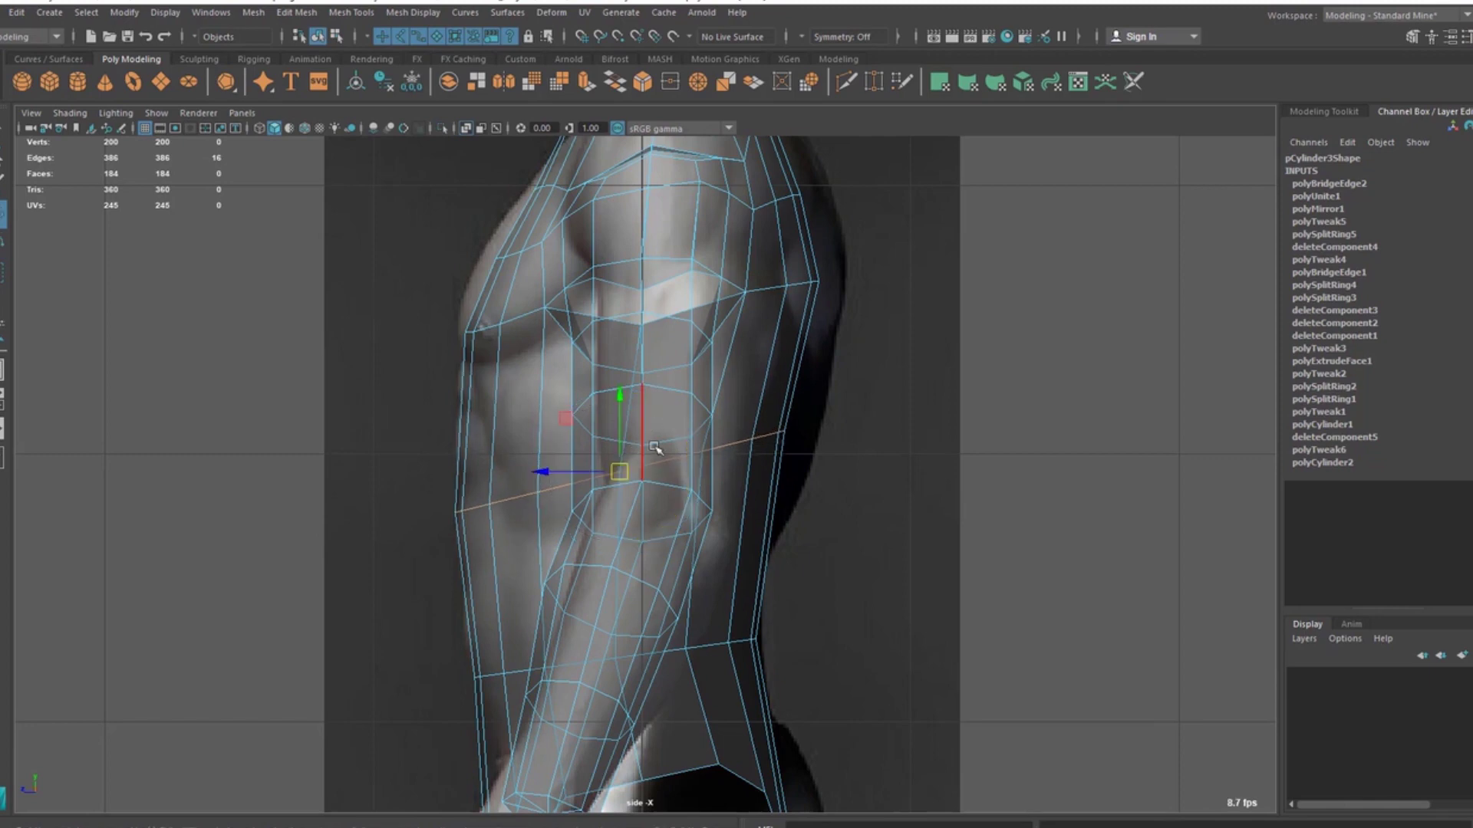
# Step: Widen the tilted mid-torso loop in depth and shift it slightly toward the back to follow the side reference
pyautogui.moveTo(633, 465); pyautogui.dragTo(552, 469)
pyautogui.press('w')
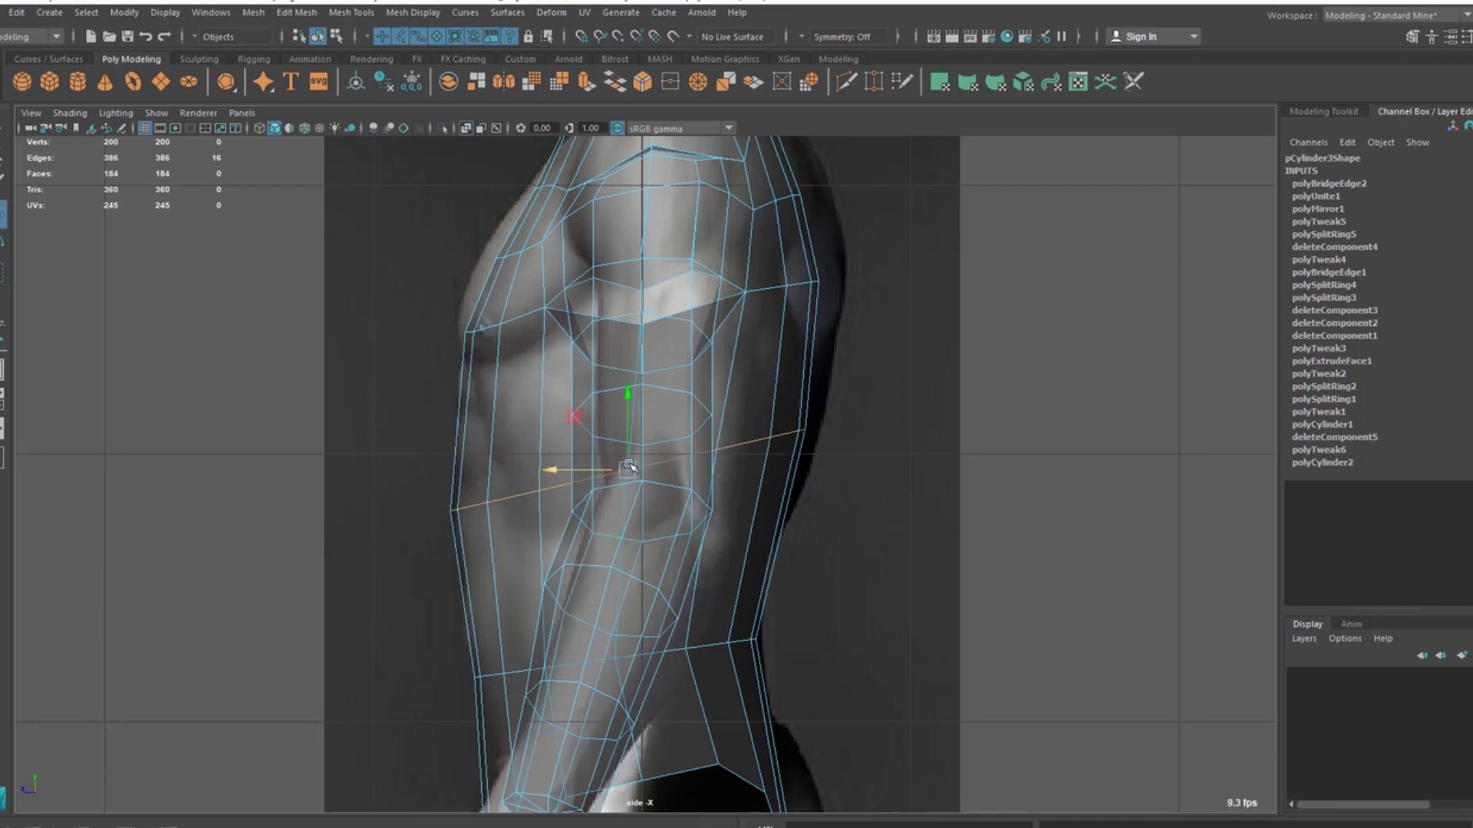
pyautogui.press('space')
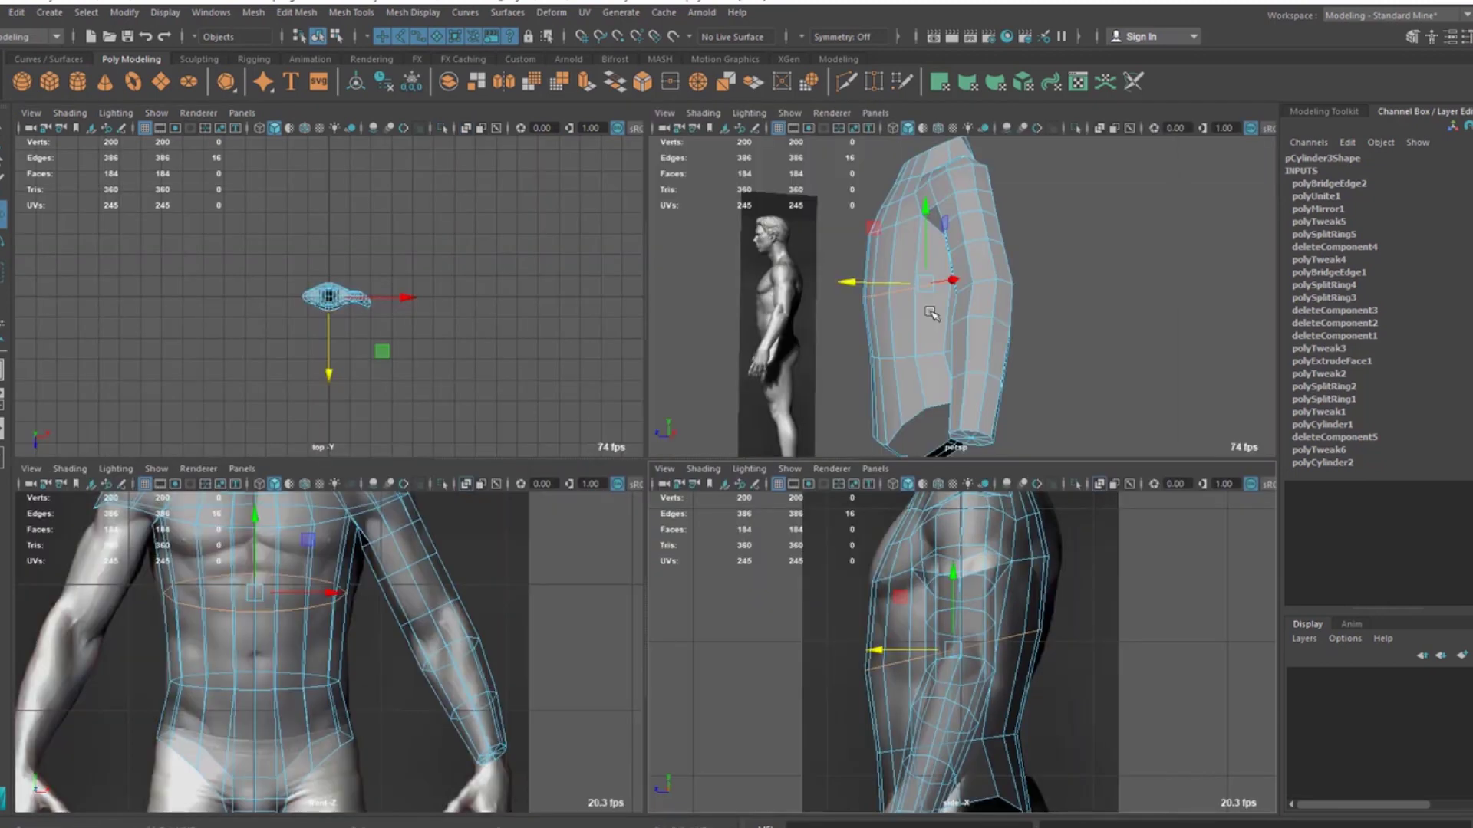
pyautogui.press('space')
pyautogui.moveTo(605, 591)
pyautogui.keyDown('alt'); pyautogui.mouseDown()
pyautogui.moveTo(669, 595)
pyautogui.moveTo(605, 606)
pyautogui.mouseUp(); pyautogui.keyUp('alt')
pyautogui.press('space')
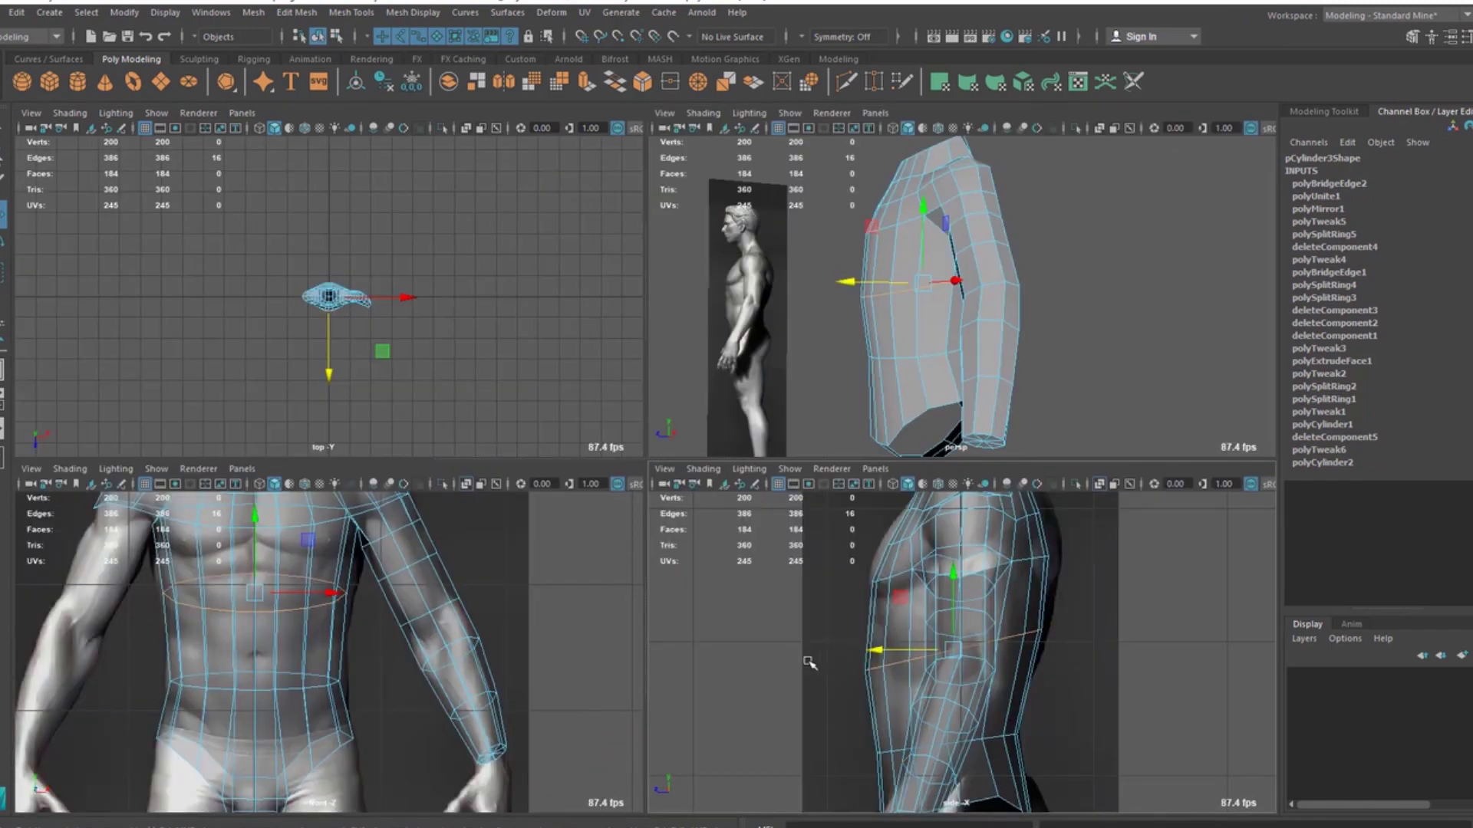
pyautogui.press('space')
pyautogui.keyDown('alt'); pyautogui.moveTo(427, 555); pyautogui.dragTo(418, 582, button='middle'); pyautogui.keyUp('alt')
pyautogui.keyDown('alt'); pyautogui.moveTo(519, 495); pyautogui.dragTo(523, 396, button='middle'); pyautogui.keyUp('alt')
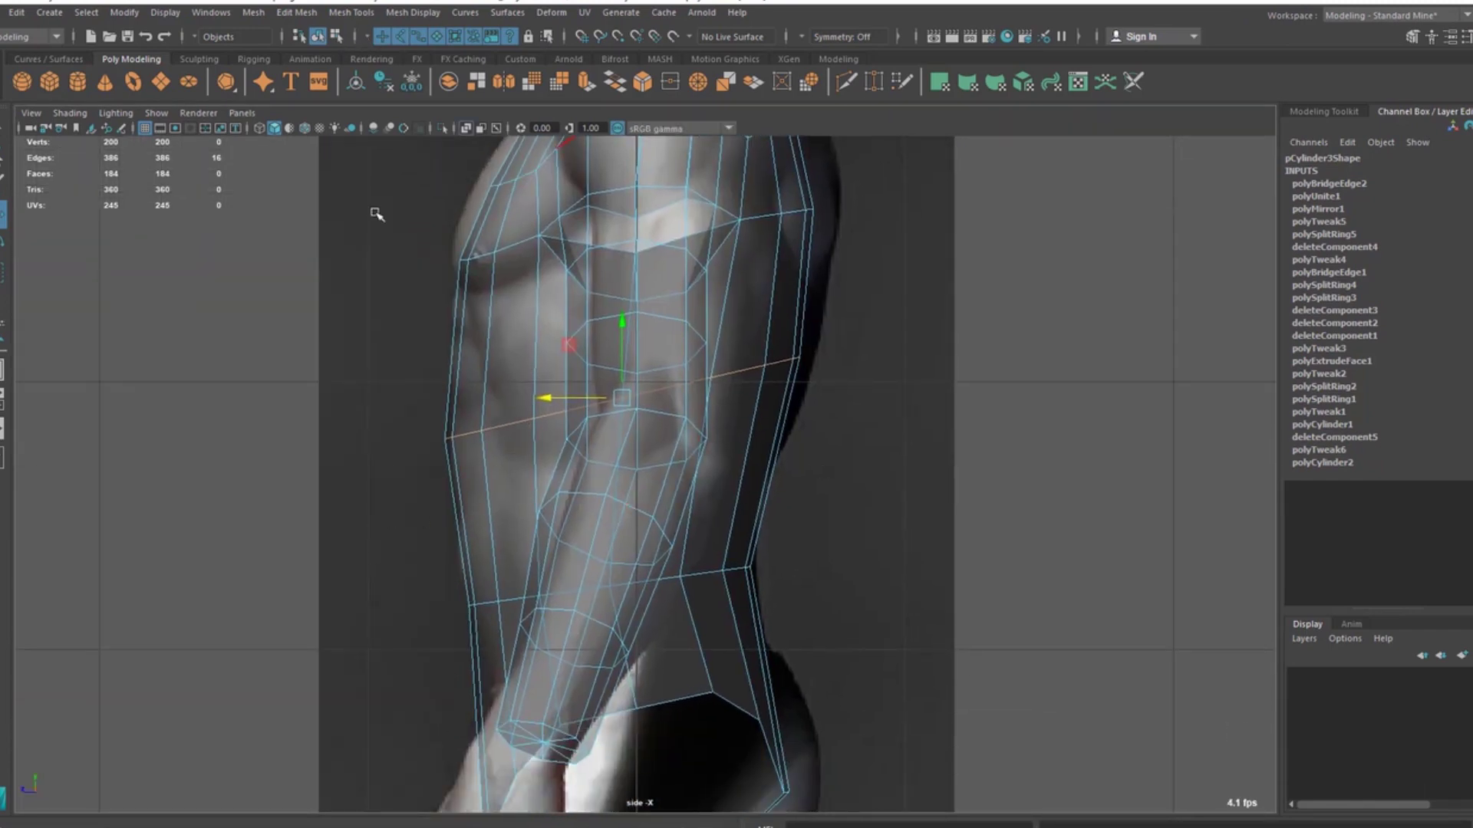
# Step: Activate the Insert Edge Loop tool with its settings open and enable Insert with edge flow
pyautogui.click(291, 13)
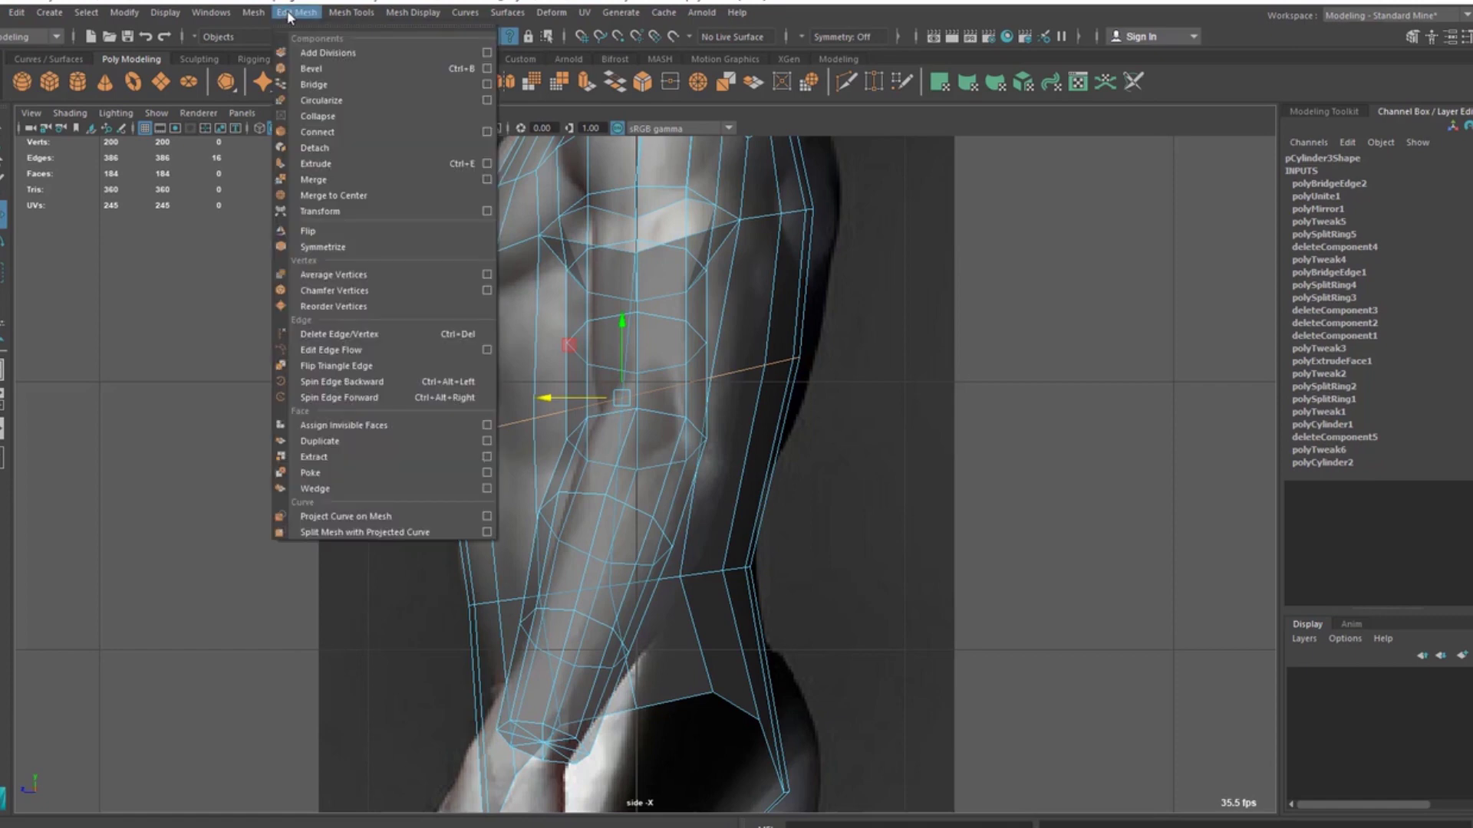
pyautogui.moveTo(349, 14)
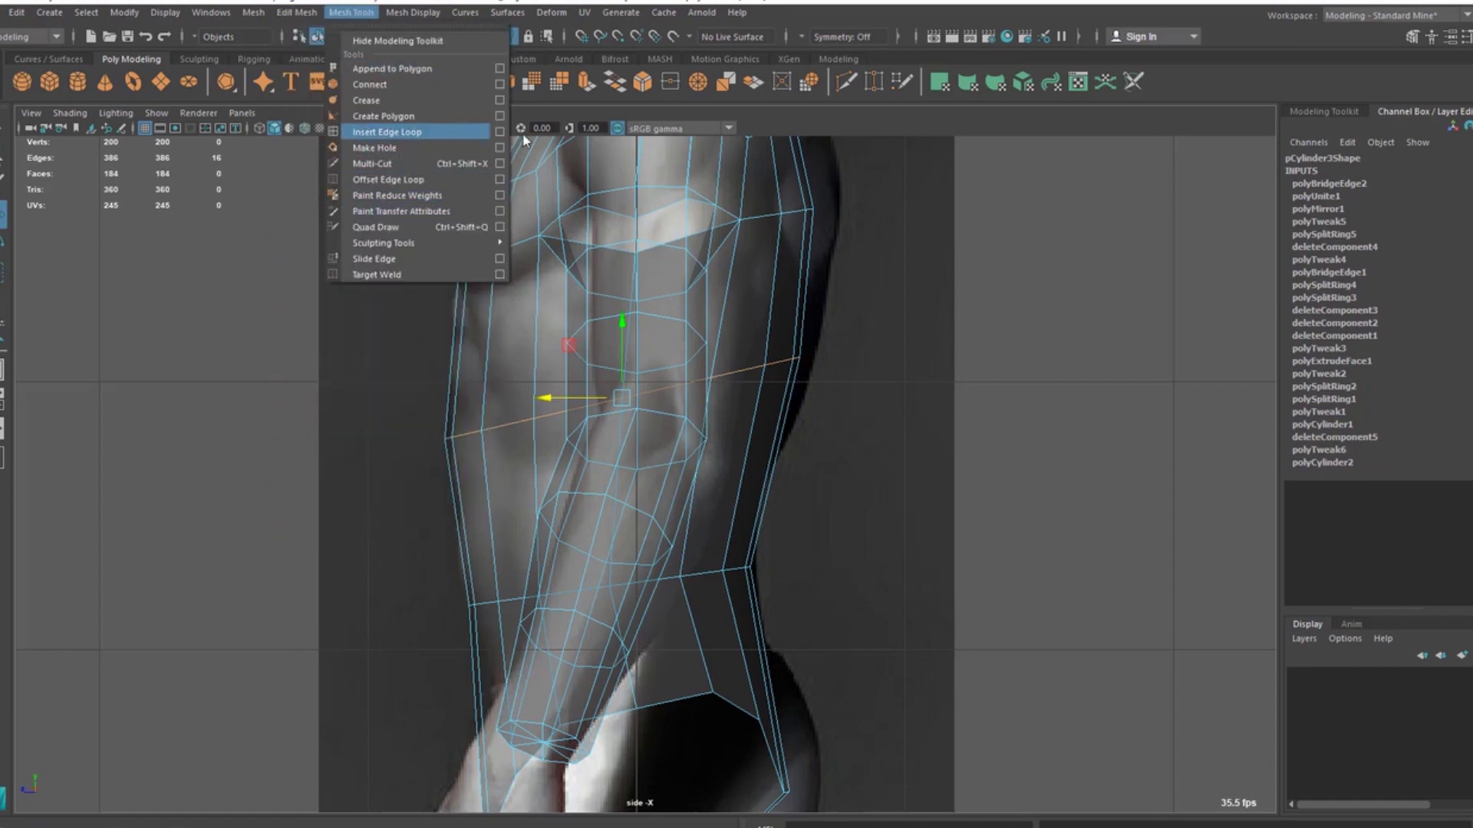
pyautogui.click(500, 132)
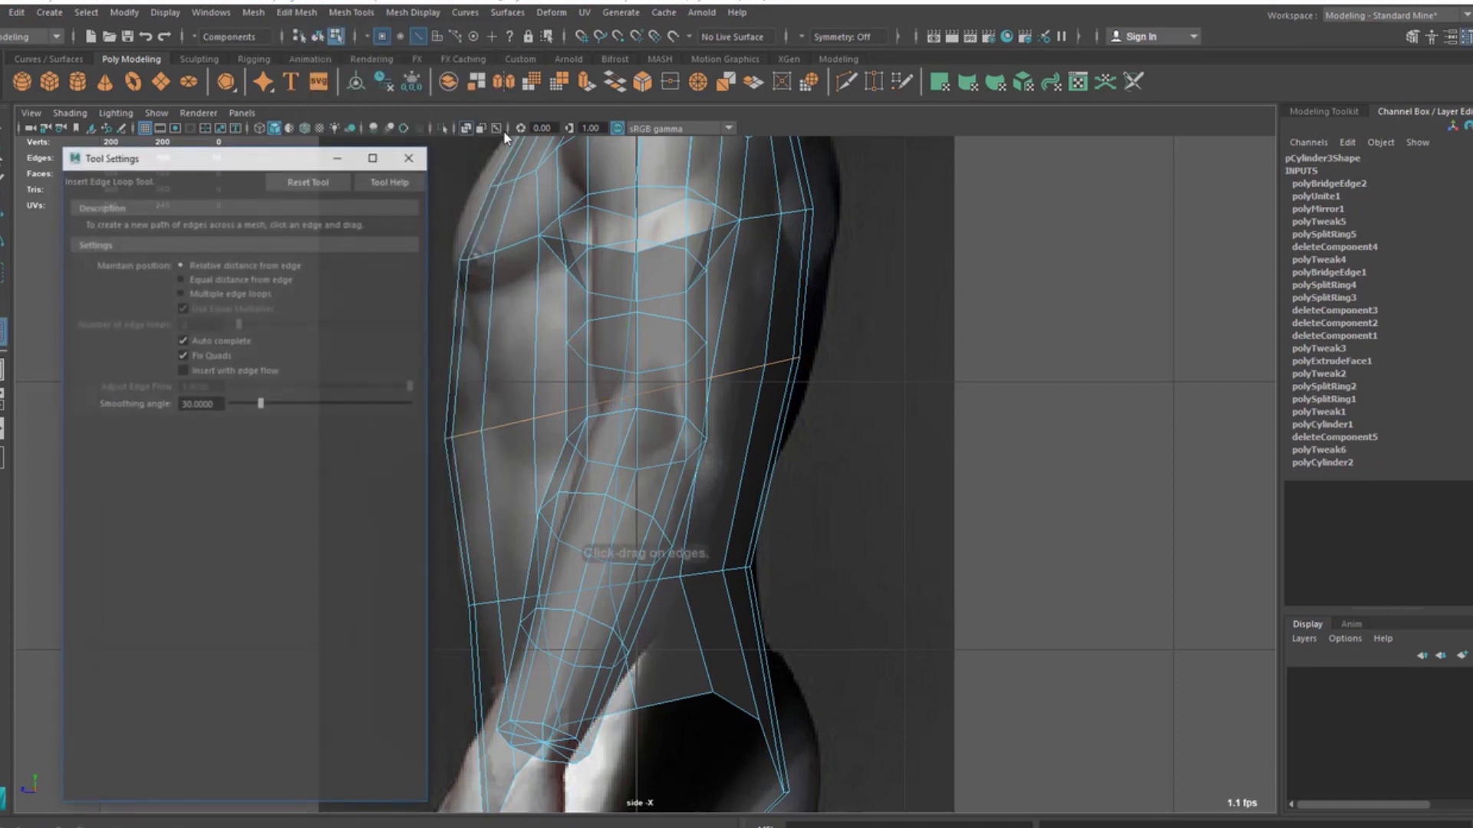
pyautogui.click(201, 372)
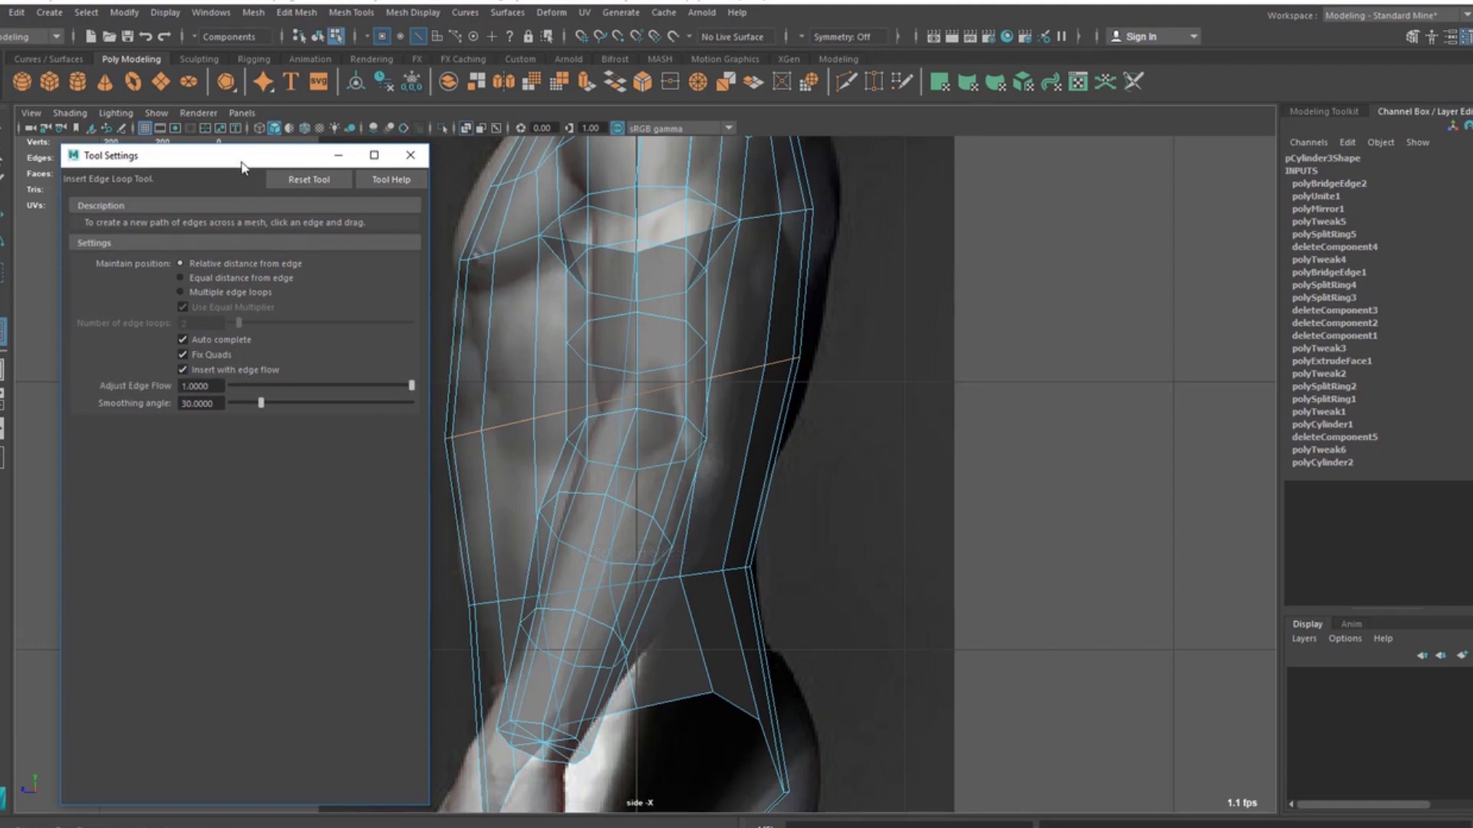
pyautogui.moveTo(230, 155); pyautogui.dragTo(169, 153)
pyautogui.scroll(2, 721, 472)
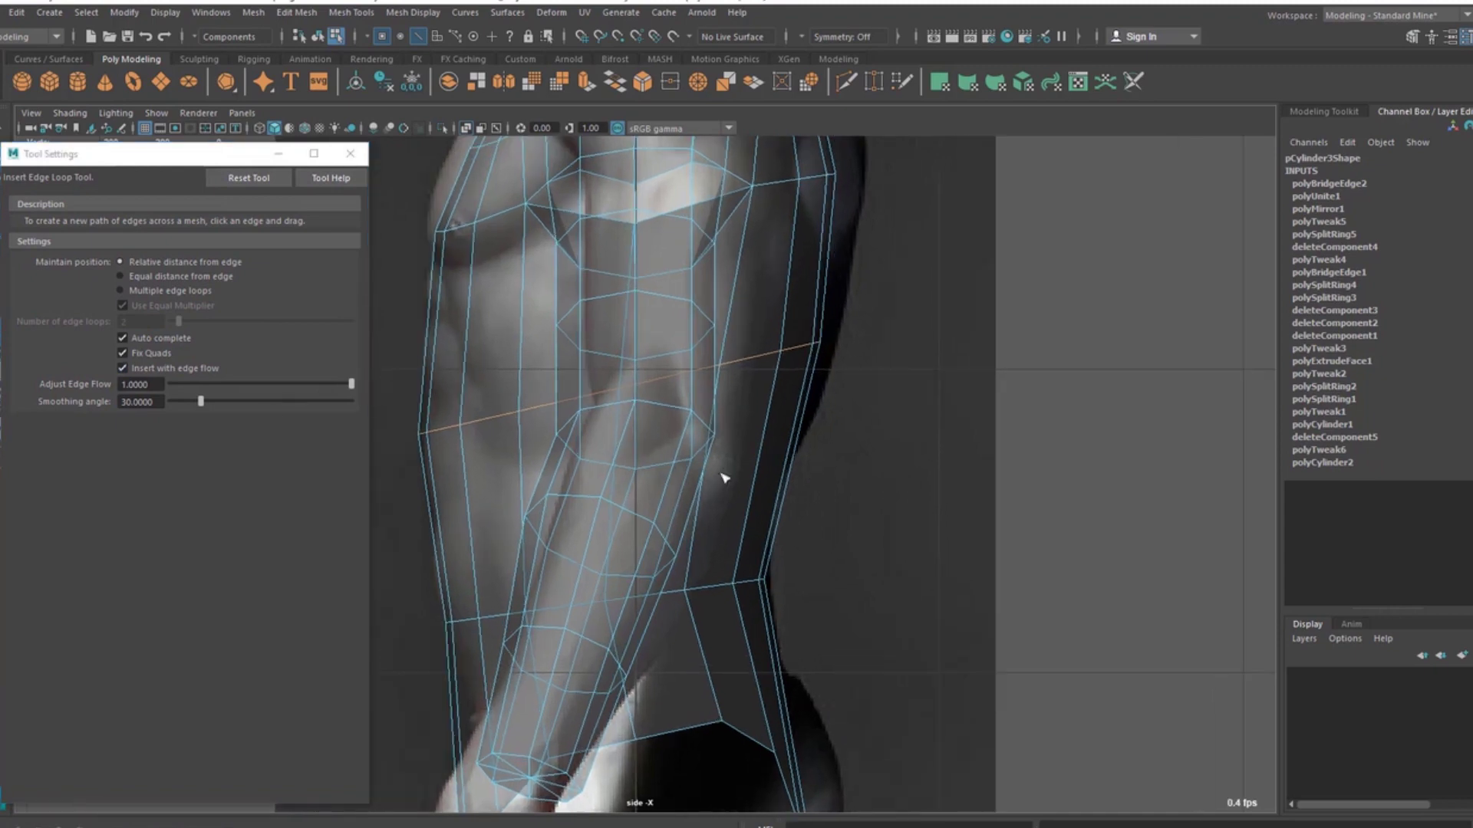
# Step: Insert an edge loop with edge flow around the torso between the tilted mid-torso loop and the waist loop below it
pyautogui.keyDown('alt'); pyautogui.moveTo(703, 508); pyautogui.dragTo(794, 487, button='middle'); pyautogui.keyUp('alt')
pyautogui.scroll(1, 687, 503)
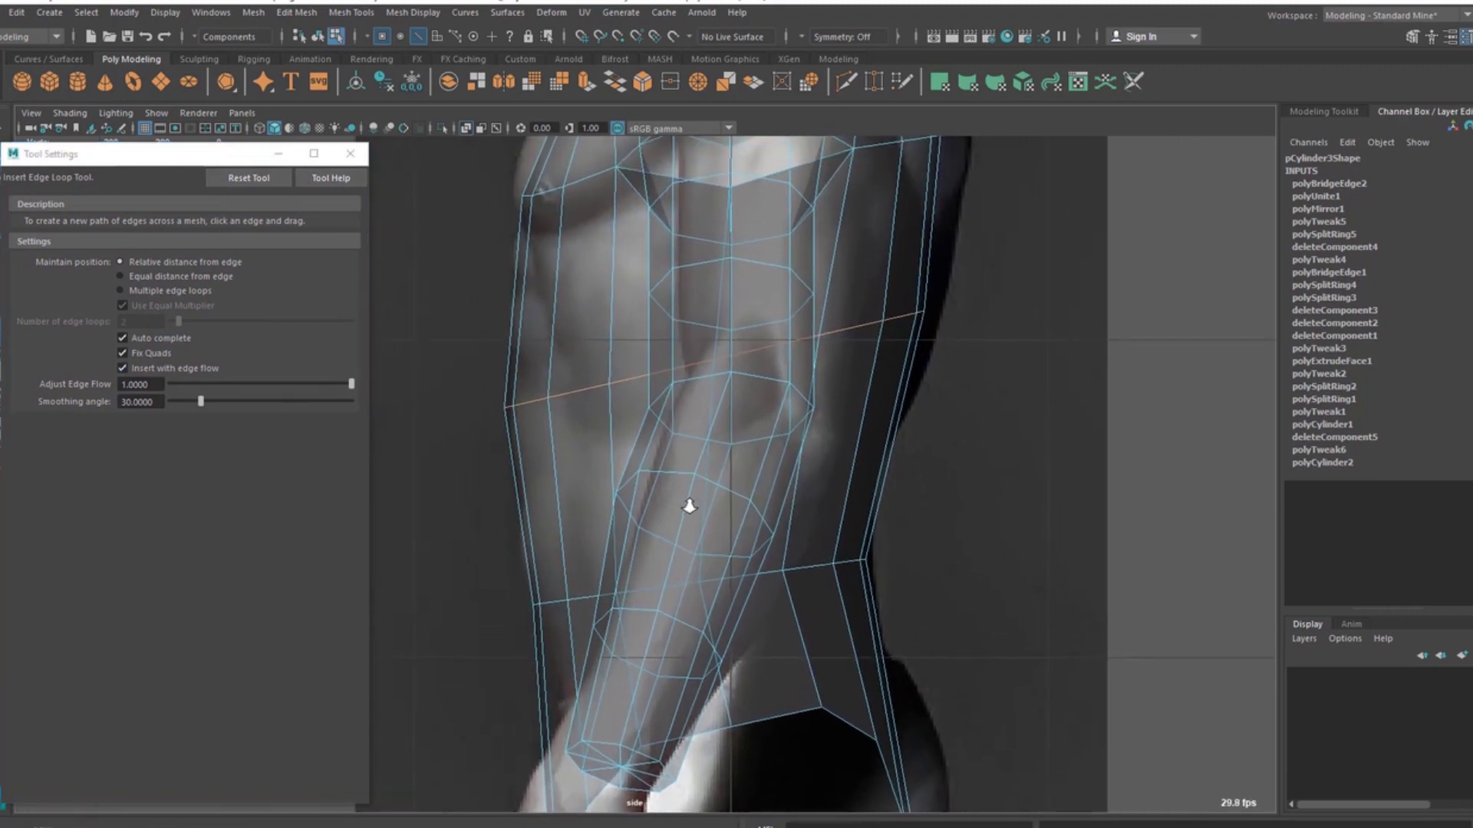
pyautogui.click(559, 500)
pyautogui.scroll(3, 713, 550)
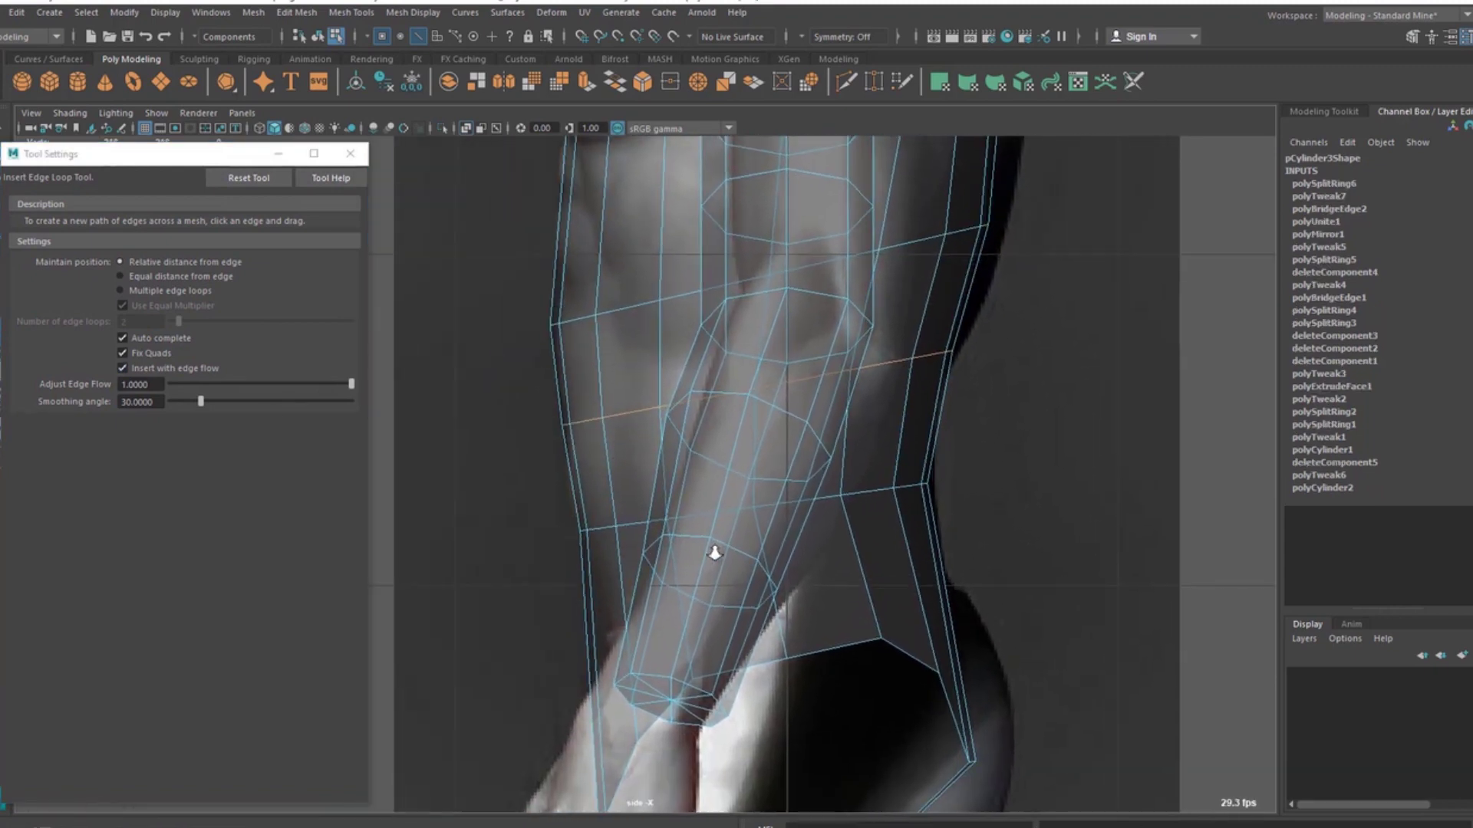
pyautogui.scroll(-5, 575, 488)
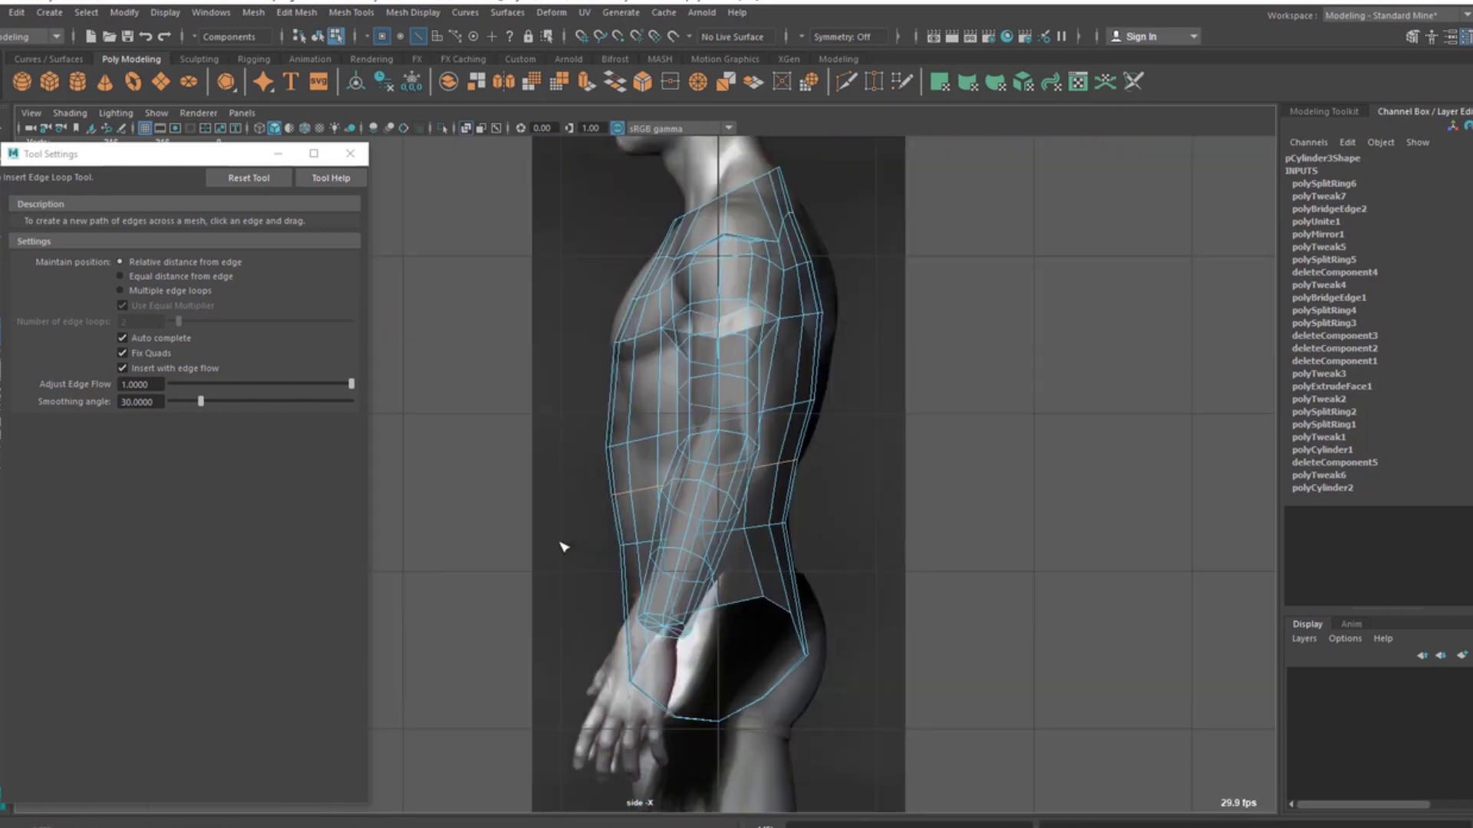
pyautogui.scroll(5, 700, 526)
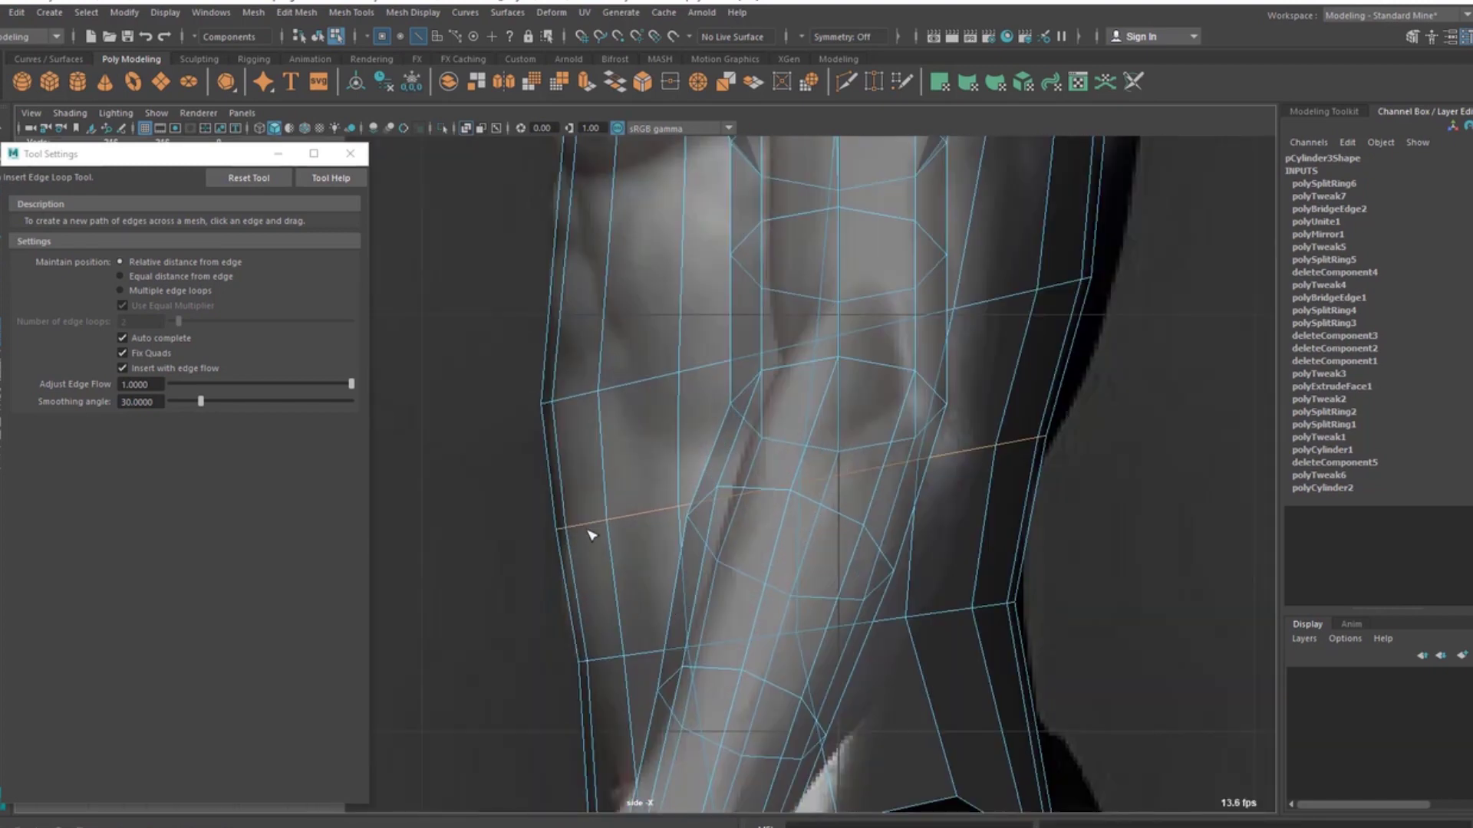
# Step: Insert another edge loop around the upper torso between the under-chest loop and the tilted mid-torso loop
pyautogui.keyDown('alt'); pyautogui.moveTo(607, 505); pyautogui.dragTo(589, 581, button='middle'); pyautogui.keyUp('alt')
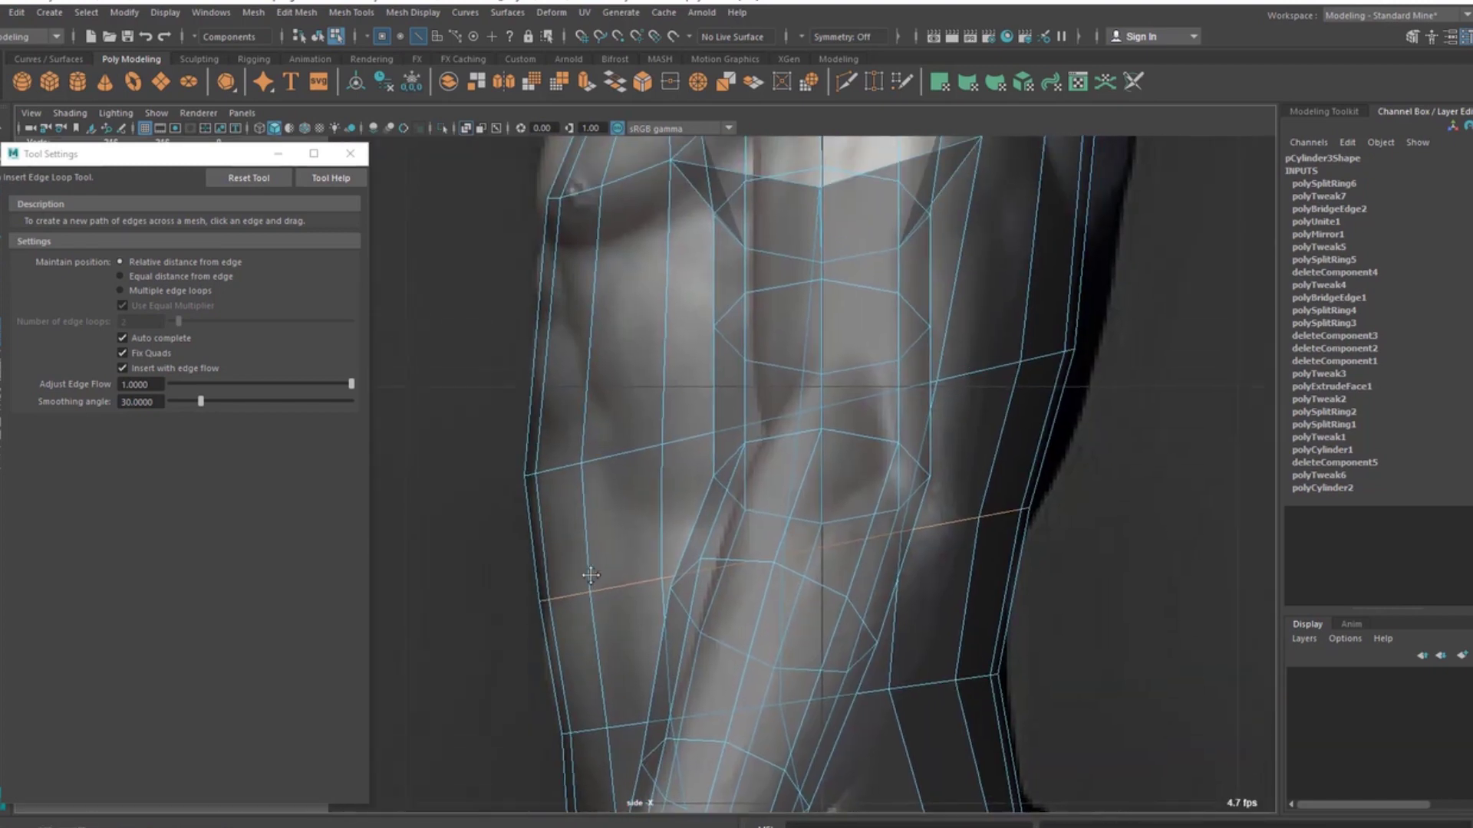
pyautogui.click(540, 335)
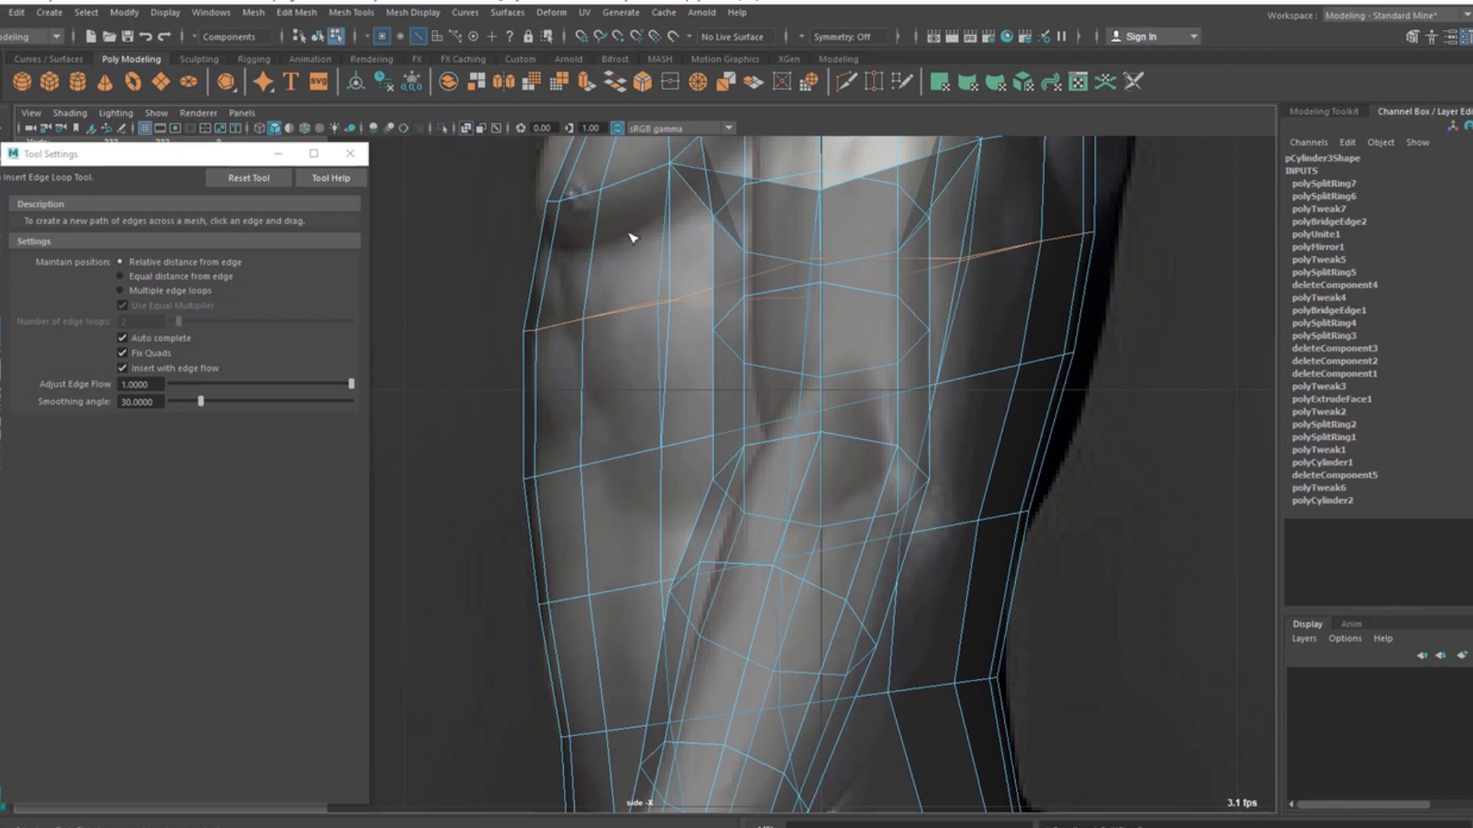
pyautogui.keyDown('alt'); pyautogui.moveTo(633, 238); pyautogui.dragTo(623, 350, button='middle'); pyautogui.keyUp('alt')
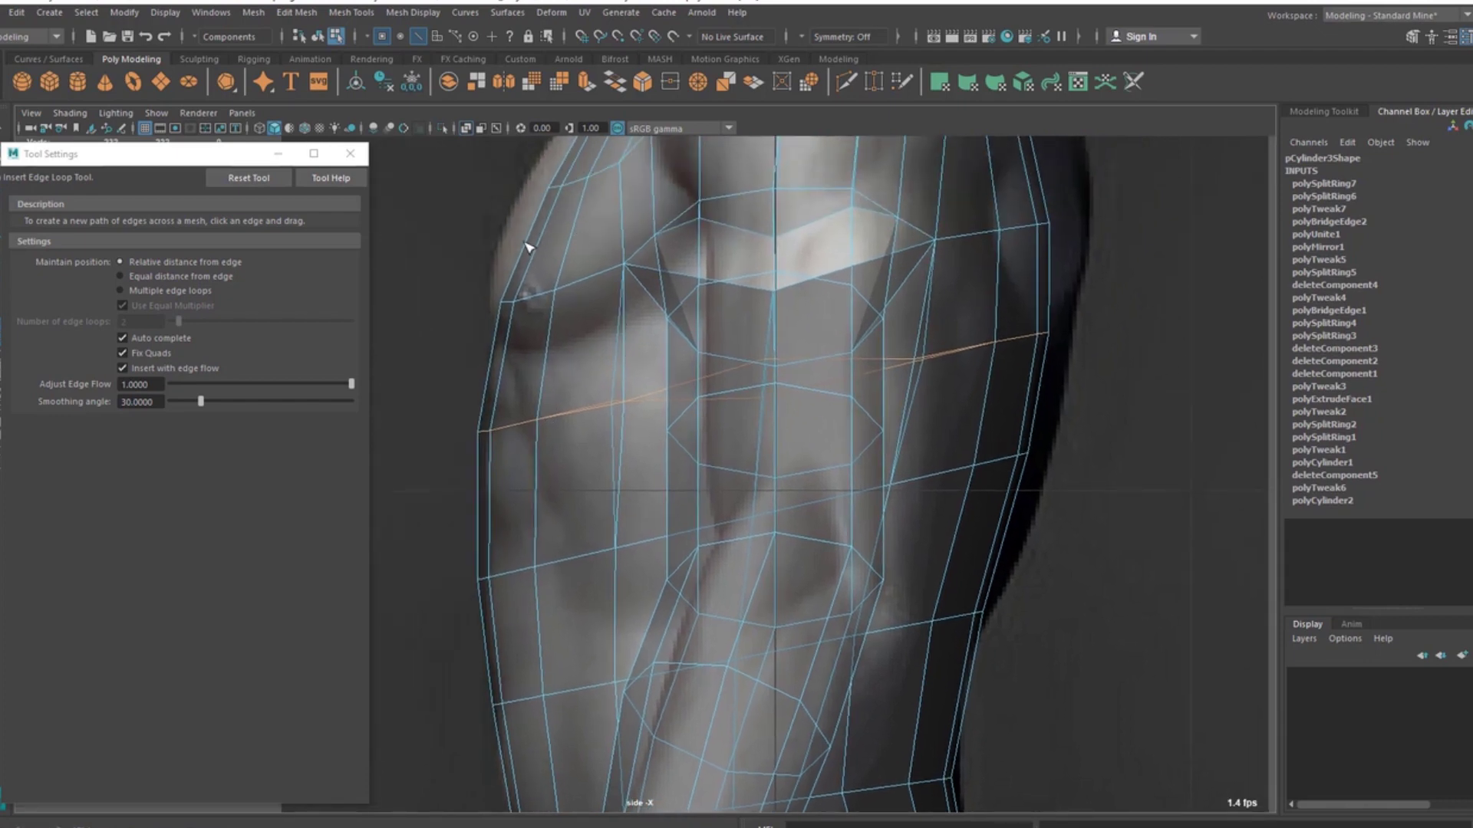
pyautogui.scroll(-5, 609, 401)
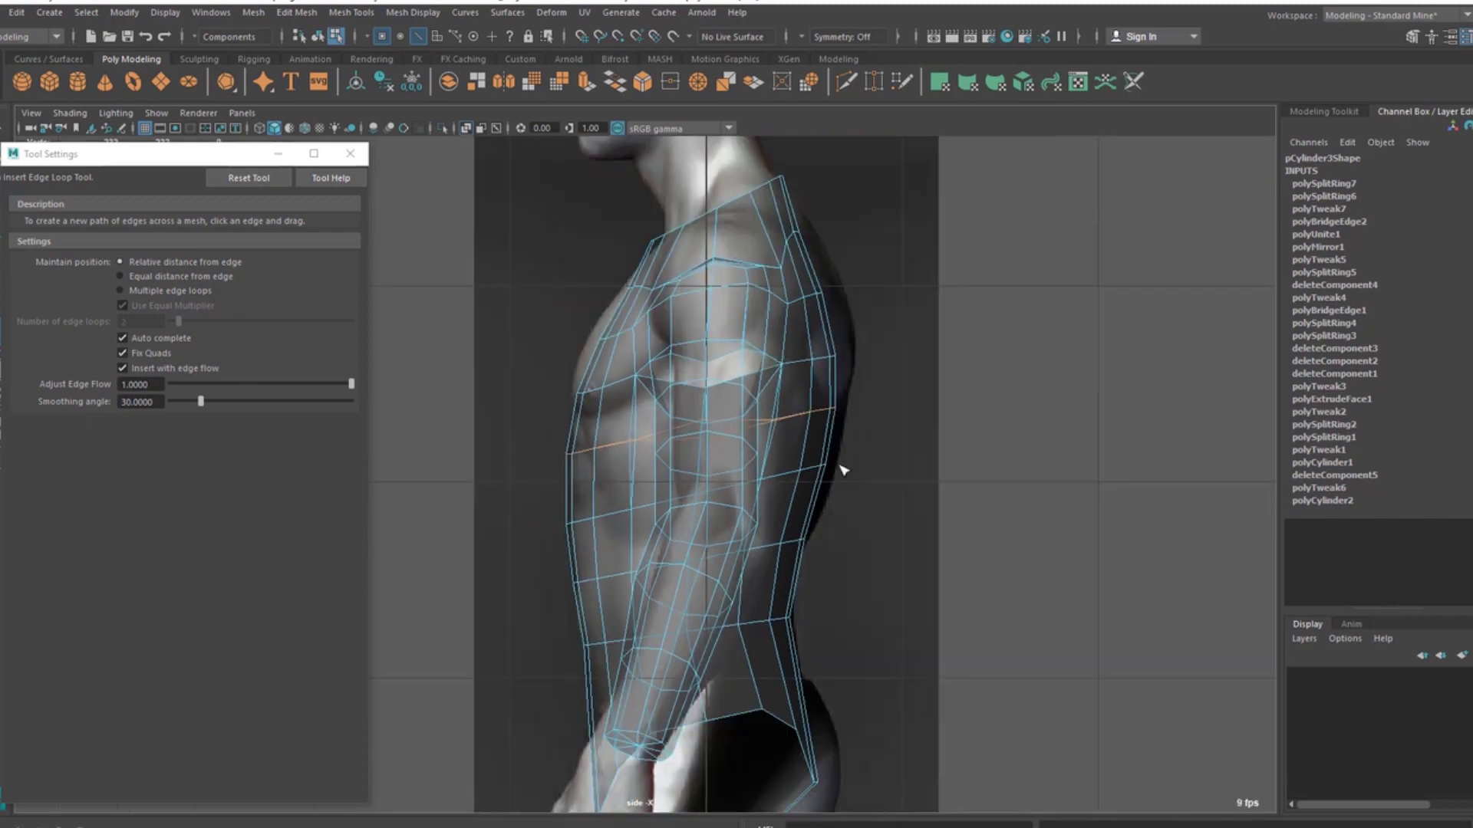
pyautogui.moveTo(797, 535)
pyautogui.keyDown('alt'); pyautogui.mouseDown(button='middle')
pyautogui.moveTo(819, 430)
pyautogui.moveTo(803, 520)
pyautogui.mouseUp(button='middle'); pyautogui.keyUp('alt')
# Step: Examine the spacing and flow of the torso loops across the back and side in the perspective view
pyautogui.press('space')
pyautogui.press('space')
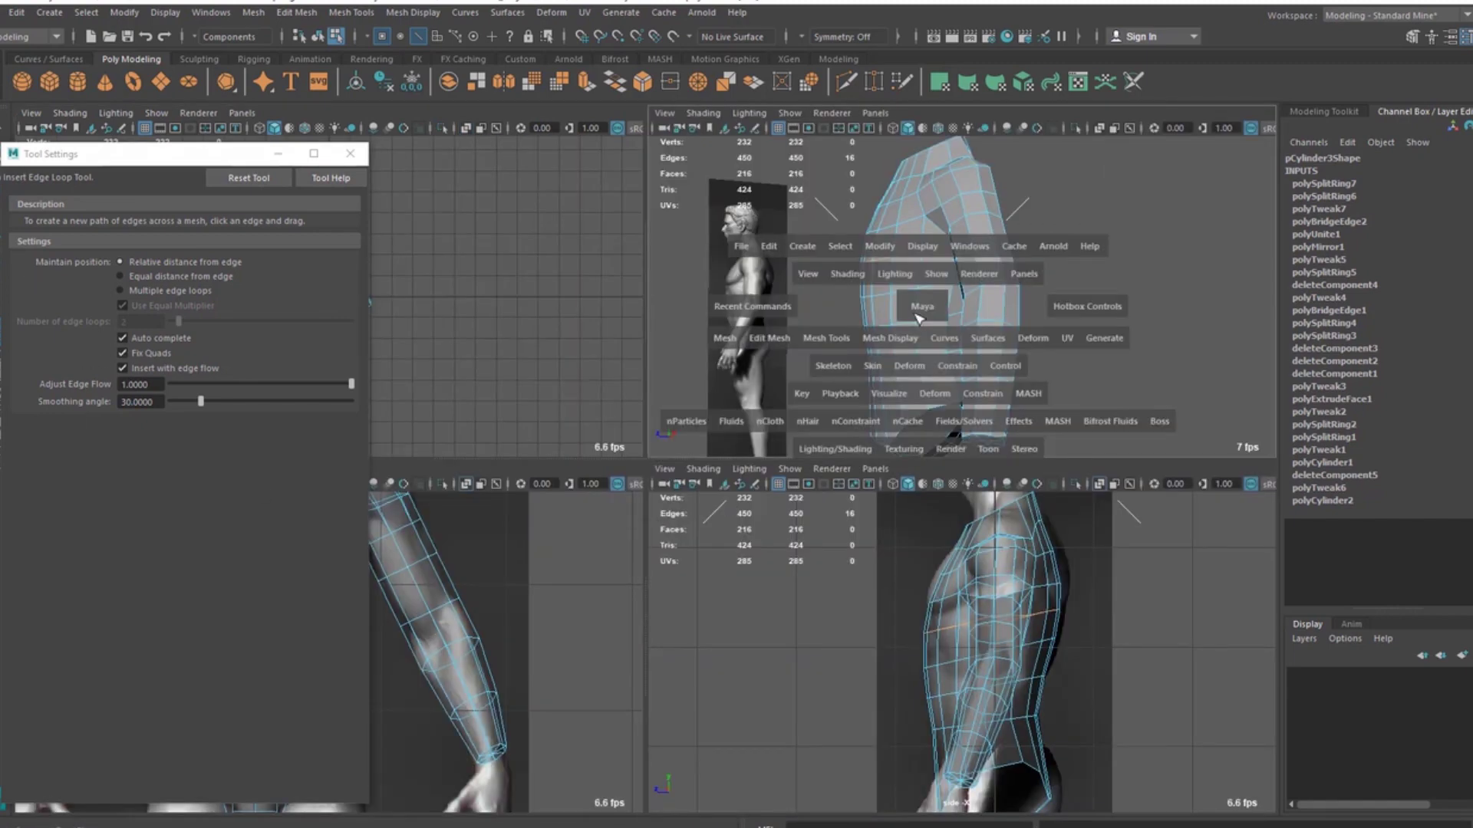
pyautogui.keyDown('alt'); pyautogui.moveTo(838, 430); pyautogui.dragTo(871, 471); pyautogui.keyUp('alt')
pyautogui.scroll(2, 581, 513)
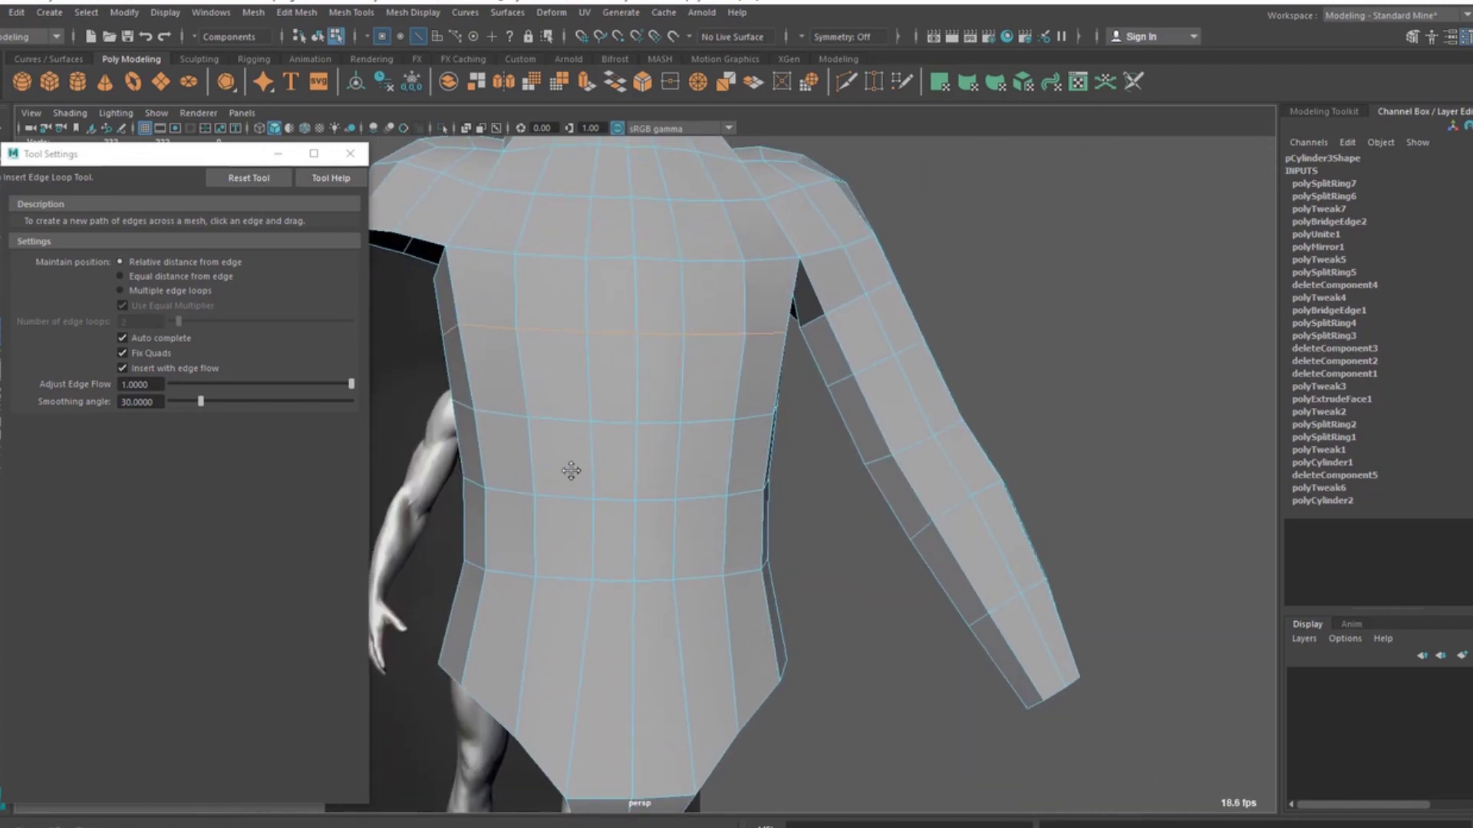
pyautogui.keyDown('alt'); pyautogui.moveTo(571, 470); pyautogui.dragTo(682, 338); pyautogui.keyUp('alt')
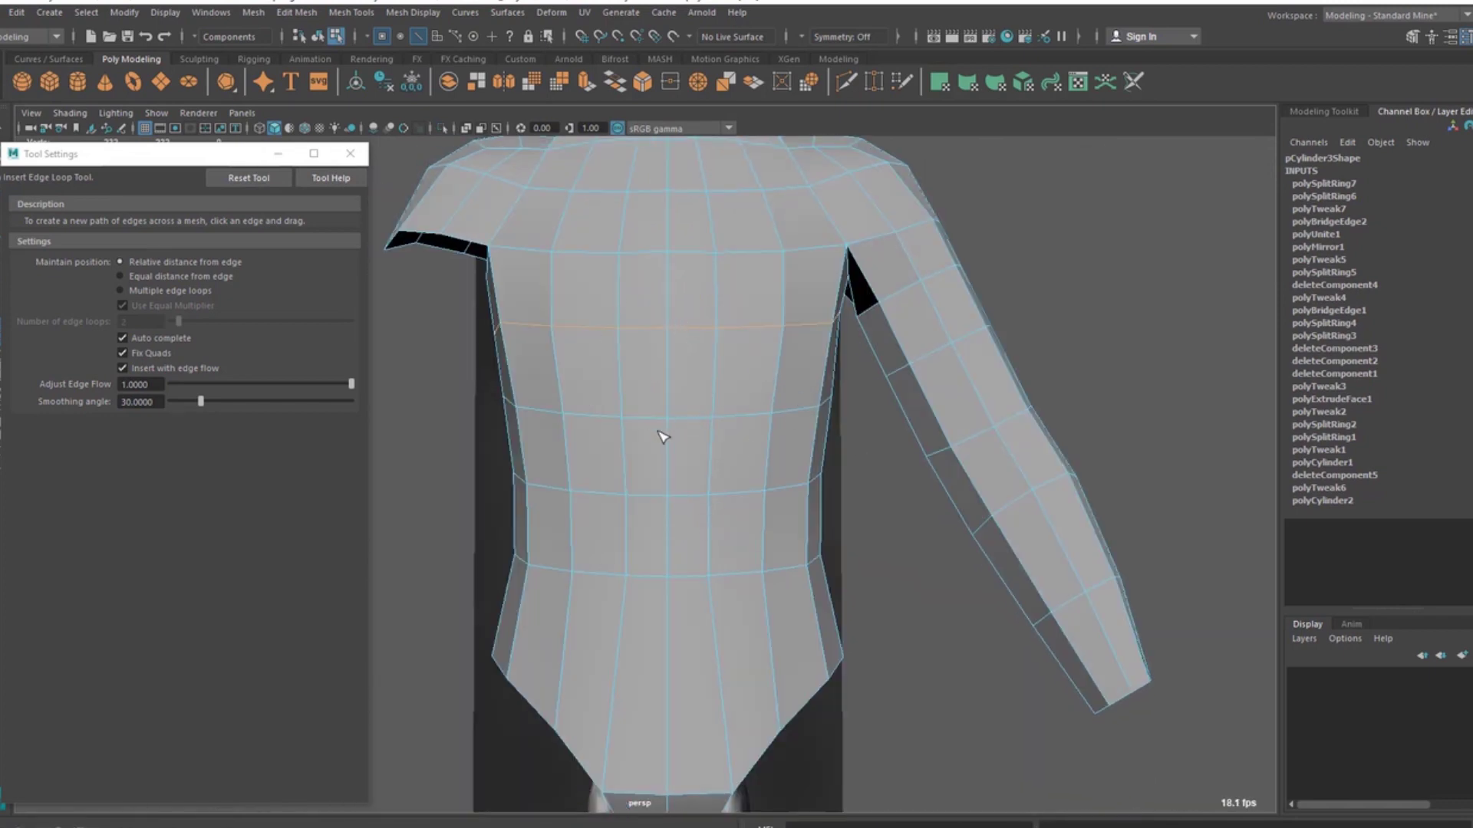
pyautogui.keyDown('alt'); pyautogui.moveTo(663, 437); pyautogui.dragTo(616, 355); pyautogui.keyUp('alt')
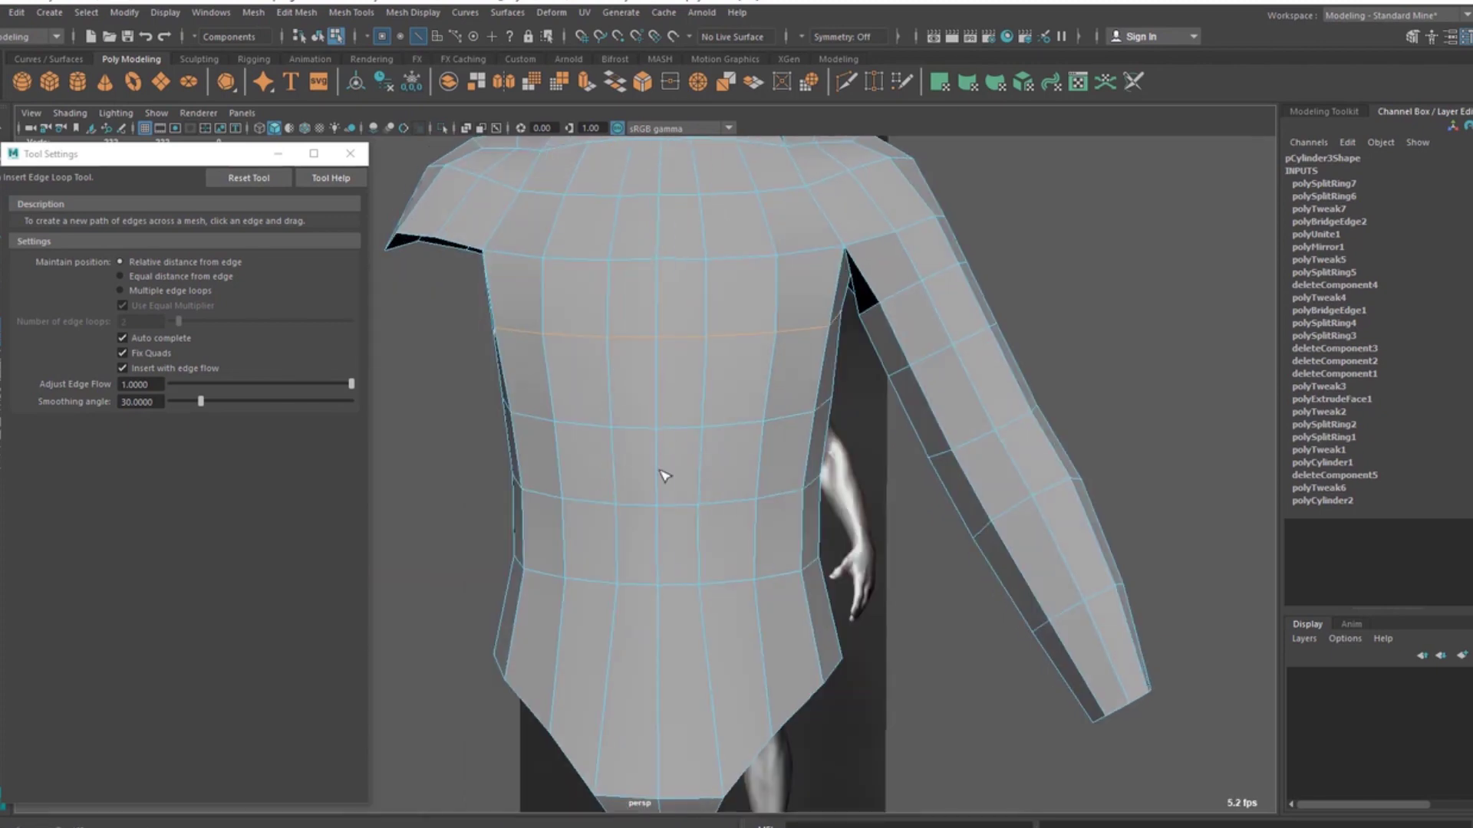
pyautogui.keyDown('alt'); pyautogui.moveTo(665, 475); pyautogui.dragTo(617, 394); pyautogui.keyUp('alt')
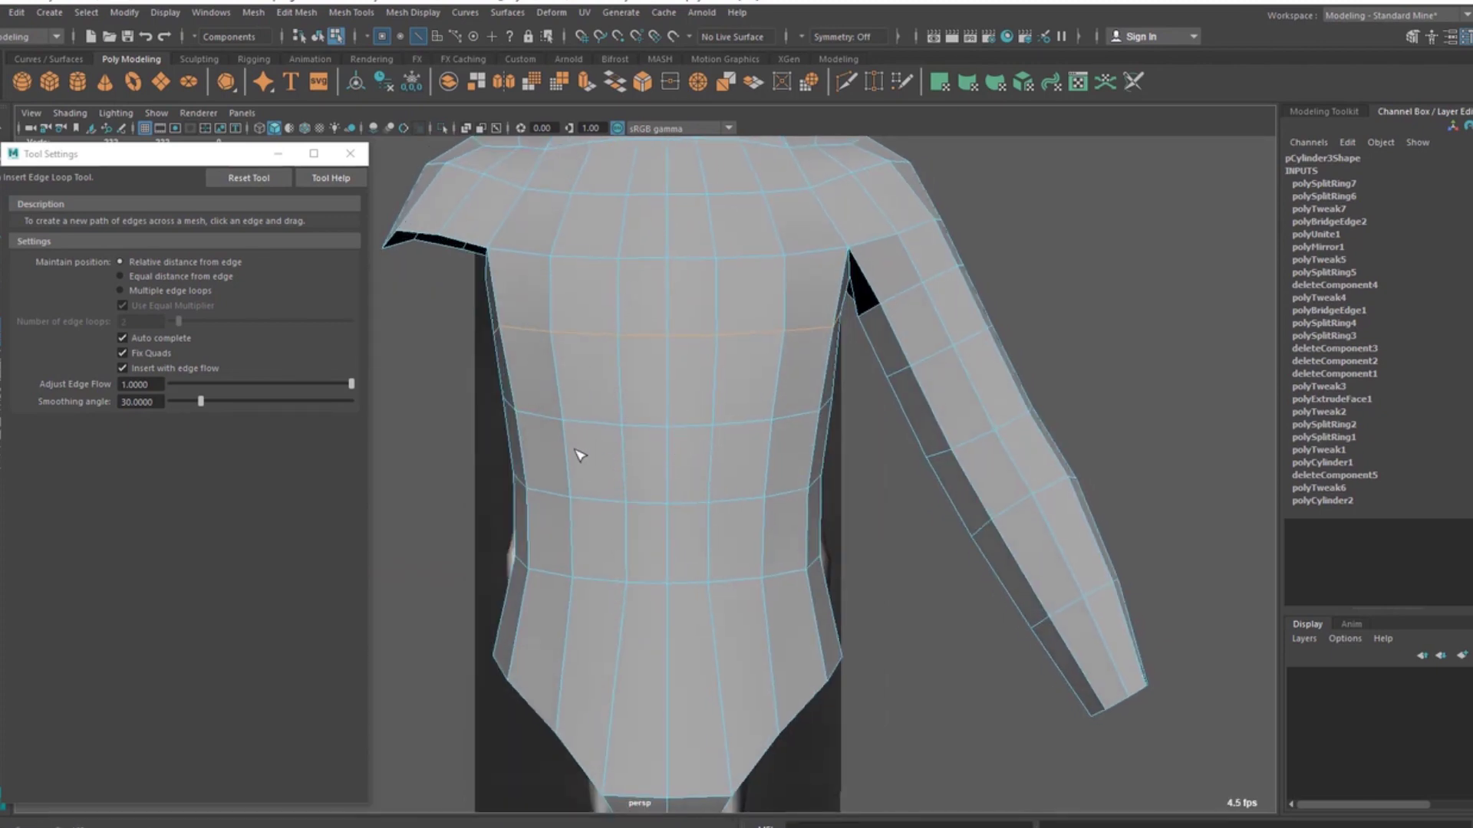
pyautogui.keyDown('alt'); pyautogui.moveTo(588, 471); pyautogui.dragTo(713, 510); pyautogui.keyUp('alt')
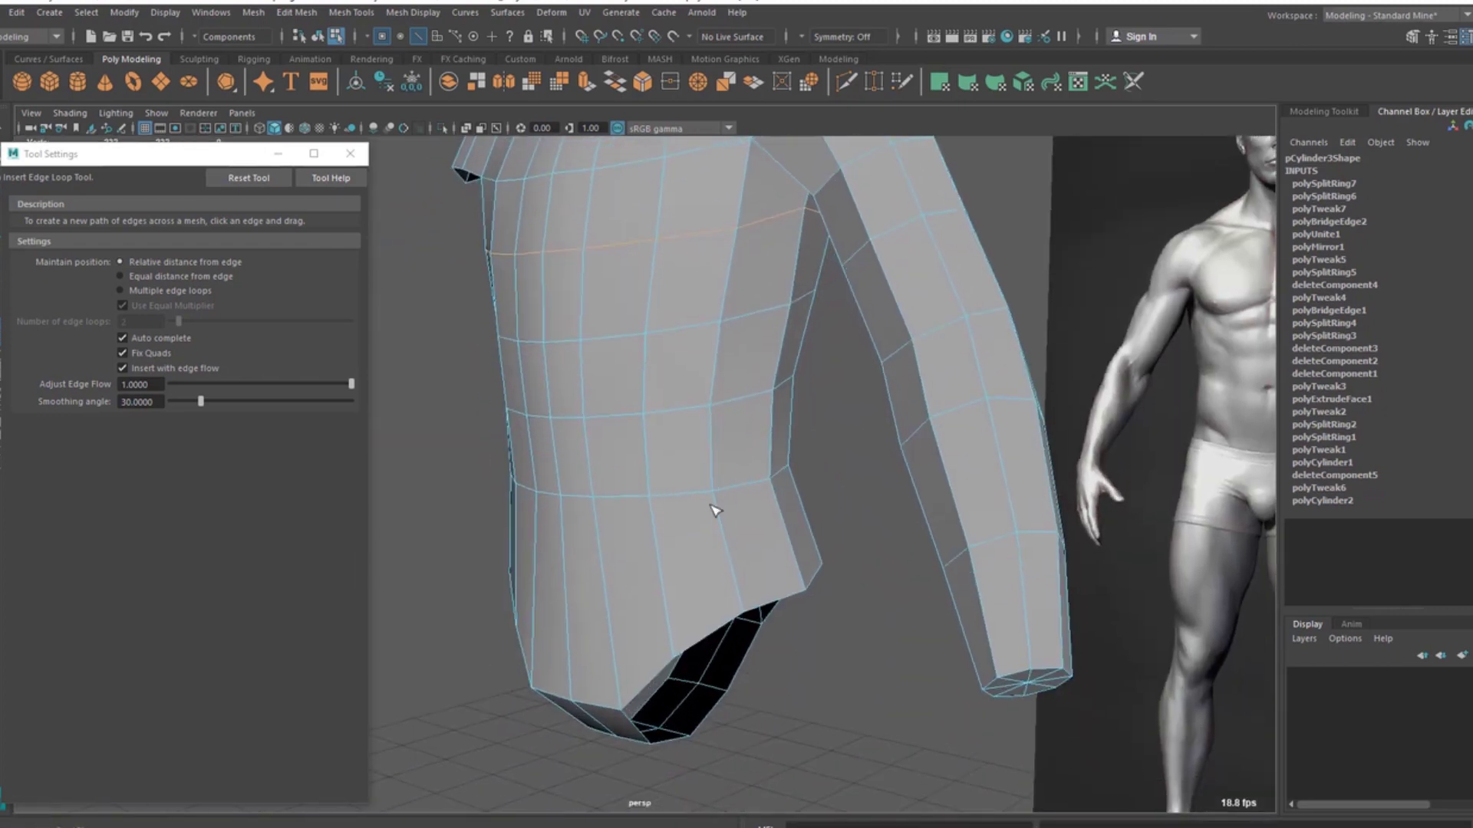
# Step: Insert an edge loop around the hips just below the waist loop, then reset the Insert Edge Loop tool and close its settings
pyautogui.click(664, 586)
pyautogui.keyDown('alt'); pyautogui.moveTo(665, 586); pyautogui.dragTo(393, 368); pyautogui.keyUp('alt')
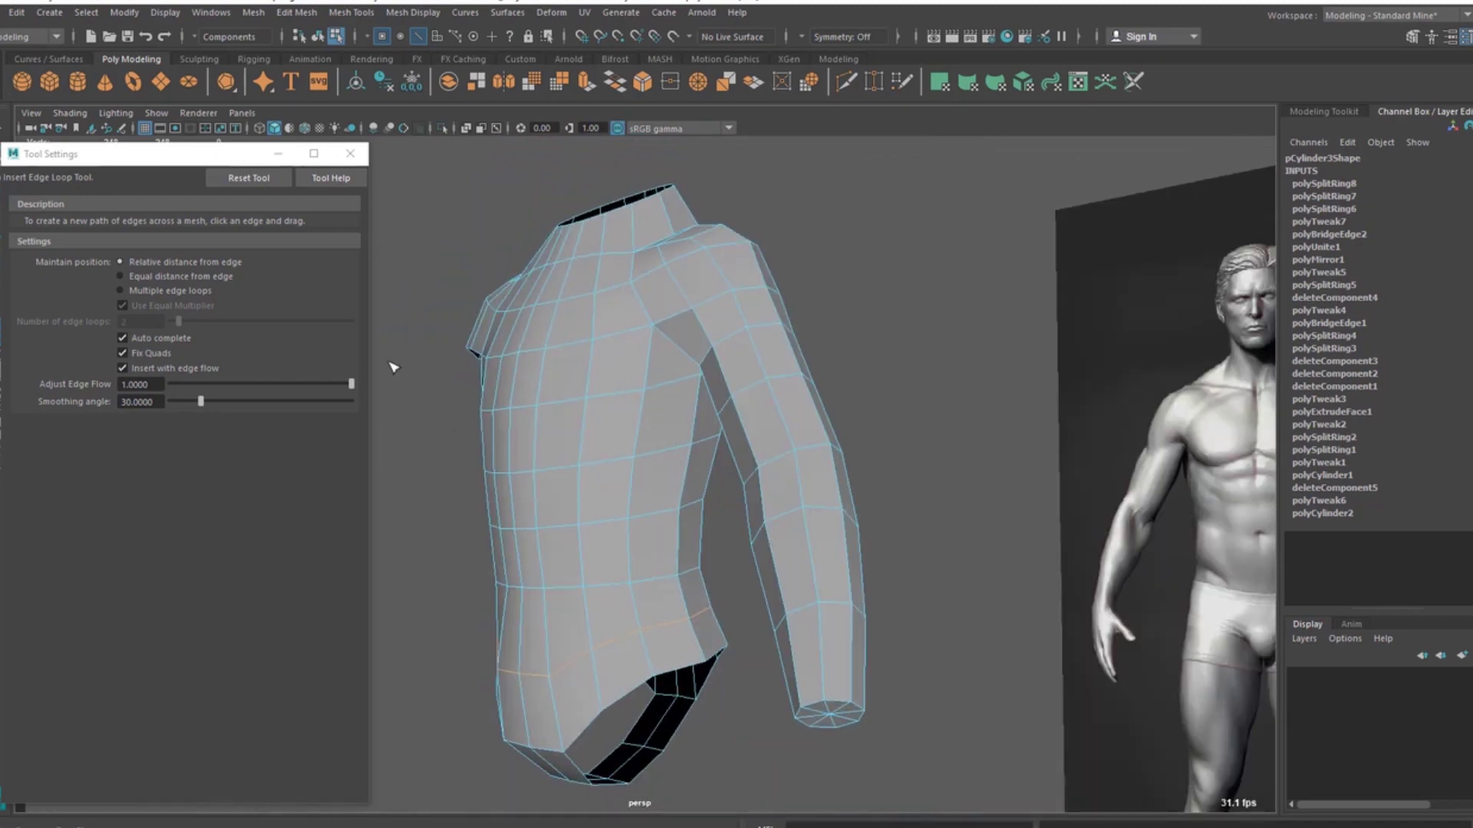
pyautogui.click(247, 181)
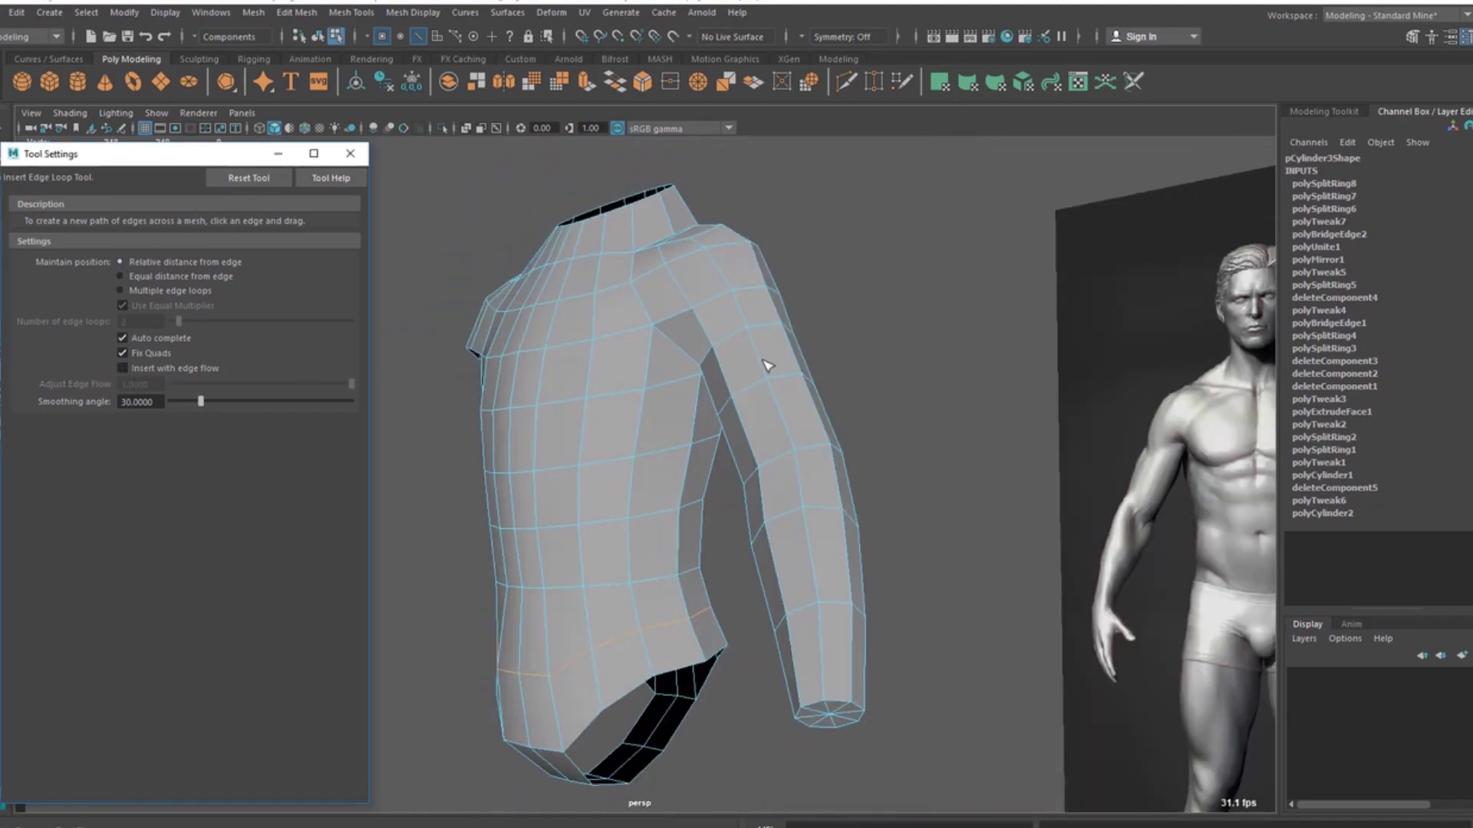
pyautogui.keyDown('alt'); pyautogui.moveTo(879, 405); pyautogui.dragTo(700, 404); pyautogui.keyUp('alt')
pyautogui.keyDown('alt'); pyautogui.moveTo(701, 404); pyautogui.dragTo(748, 414, button='right'); pyautogui.keyUp('alt')
pyautogui.click(349, 154)
pyautogui.keyDown('alt'); pyautogui.moveTo(721, 421); pyautogui.dragTo(710, 441); pyautogui.keyUp('alt')
pyautogui.keyDown('alt'); pyautogui.moveTo(710, 441); pyautogui.dragTo(697, 468, button='right'); pyautogui.keyUp('alt')
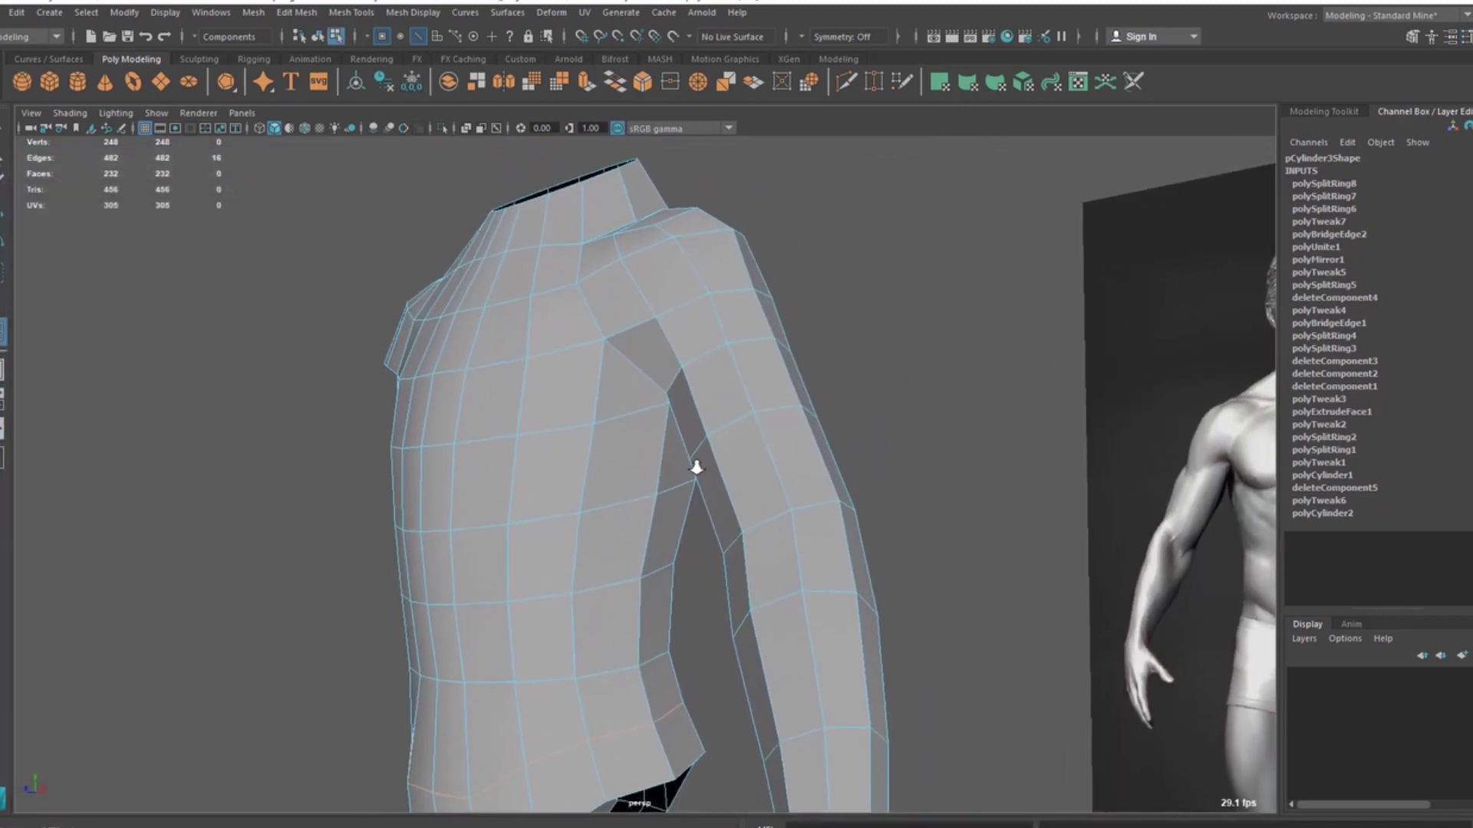
# Step: Move the front under-chest edges down in the side view to match the lower edge of the pectoral in the reference
pyautogui.keyDown('alt'); pyautogui.moveTo(696, 468); pyautogui.dragTo(586, 345); pyautogui.keyUp('alt')
pyautogui.press('space')
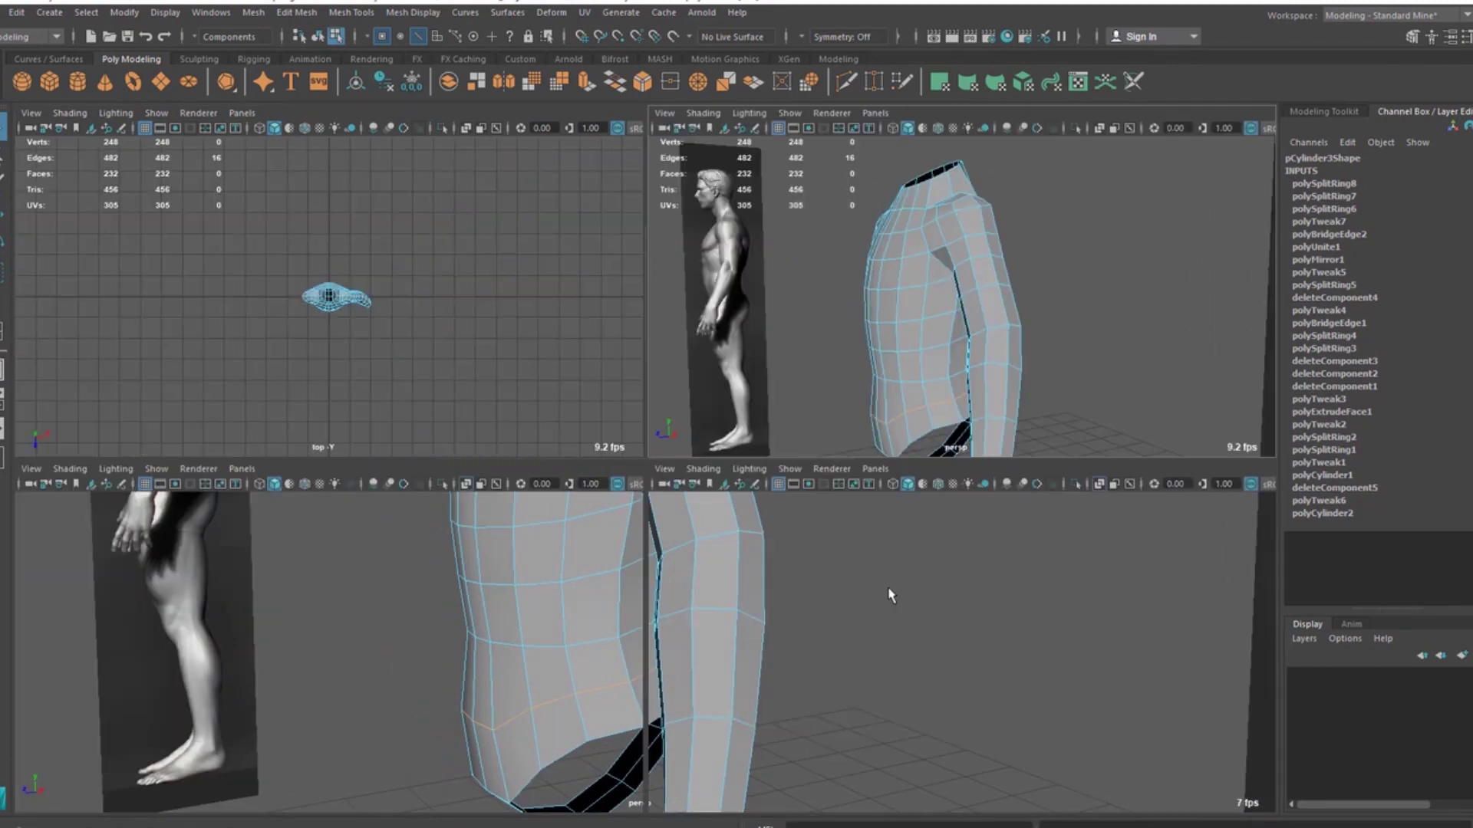
pyautogui.press('space')
pyautogui.keyDown('alt'); pyautogui.moveTo(465, 401); pyautogui.dragTo(472, 478, button='middle'); pyautogui.keyUp('alt')
pyautogui.keyDown('alt'); pyautogui.moveTo(473, 477); pyautogui.dragTo(598, 522, button='right'); pyautogui.keyUp('alt')
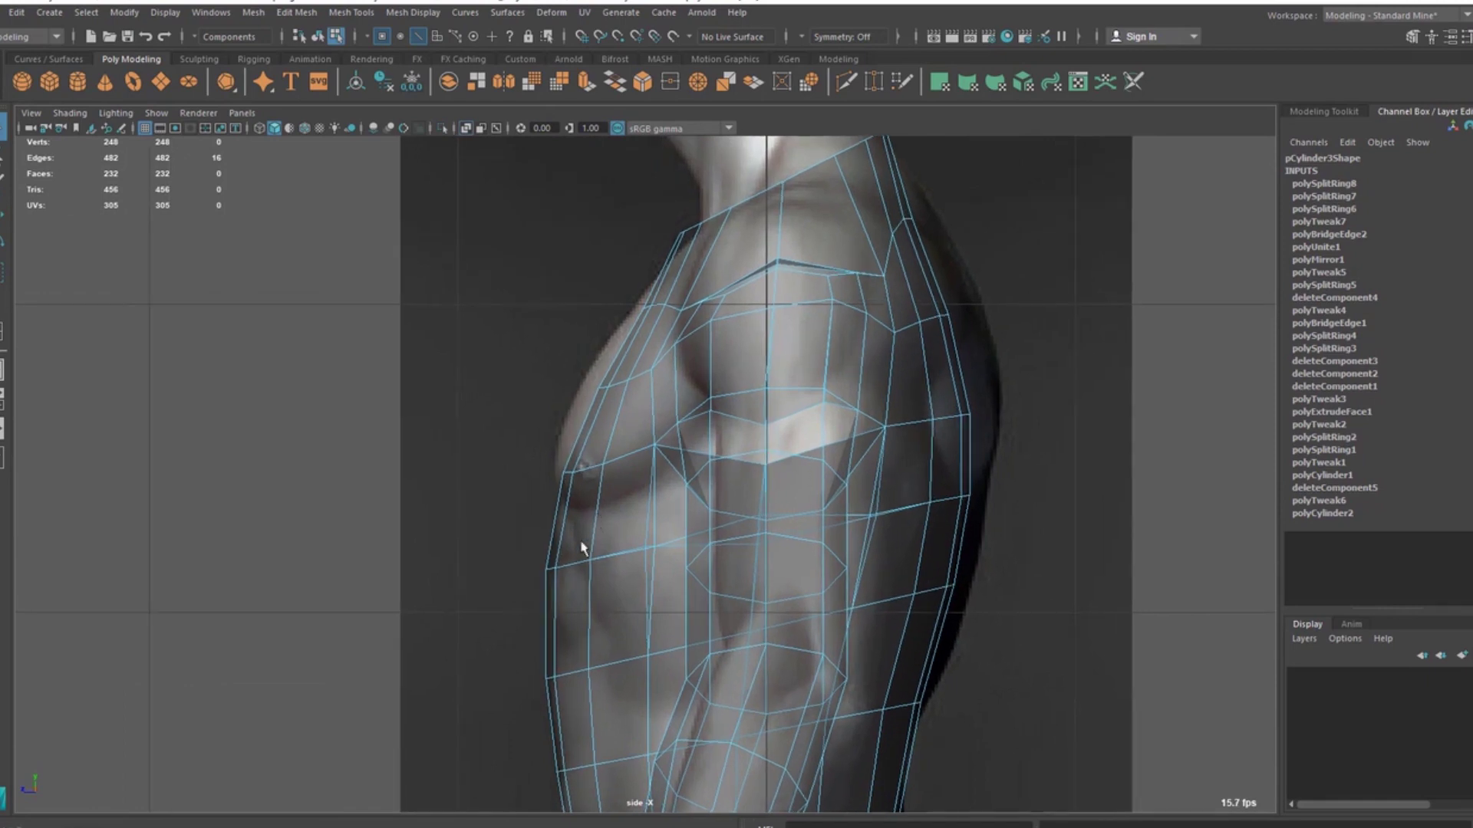
pyautogui.scroll(3, 571, 445)
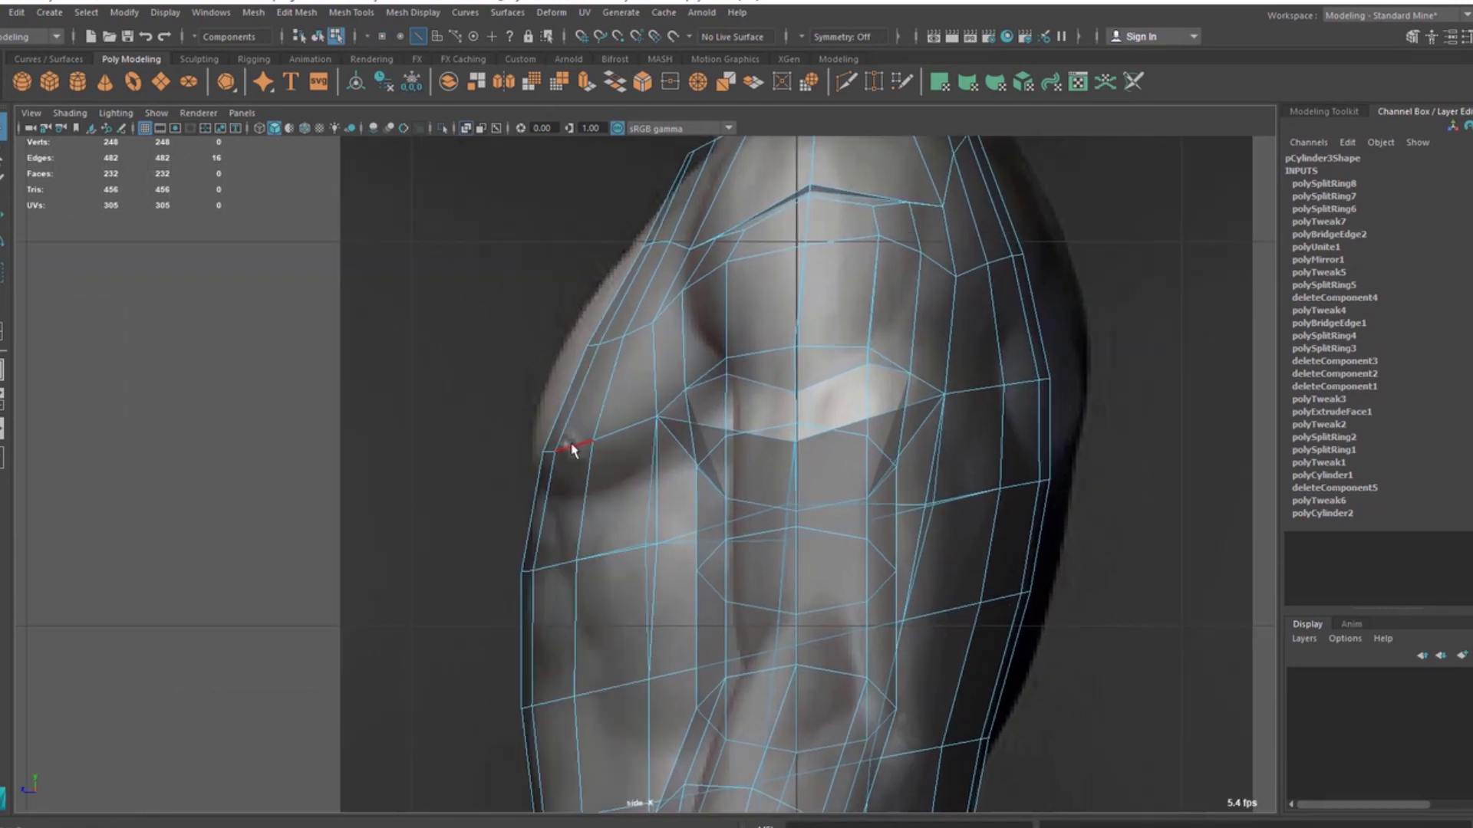
pyautogui.press('w')
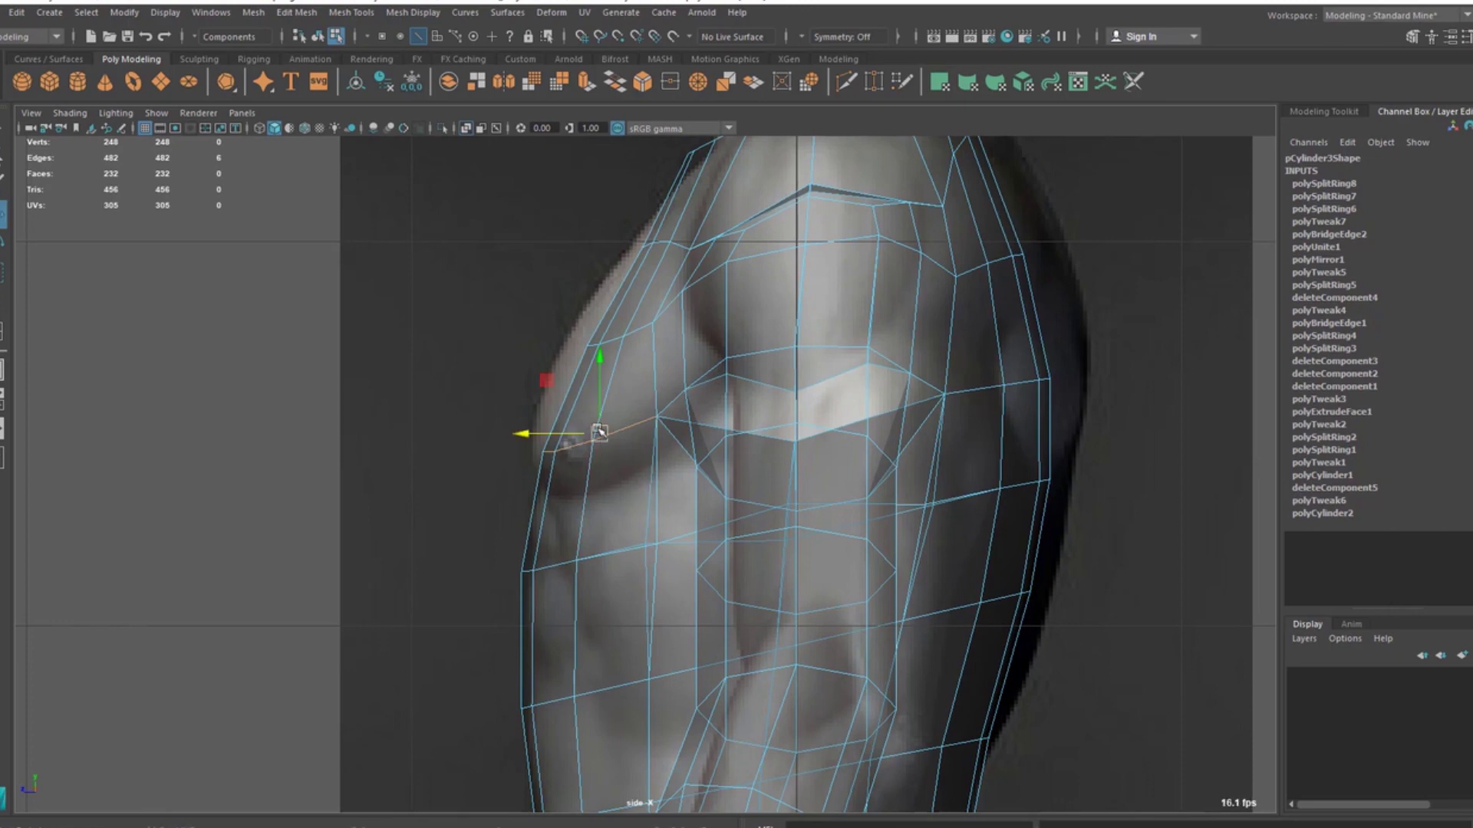
pyautogui.moveTo(599, 432); pyautogui.dragTo(605, 476)
pyautogui.press('q')
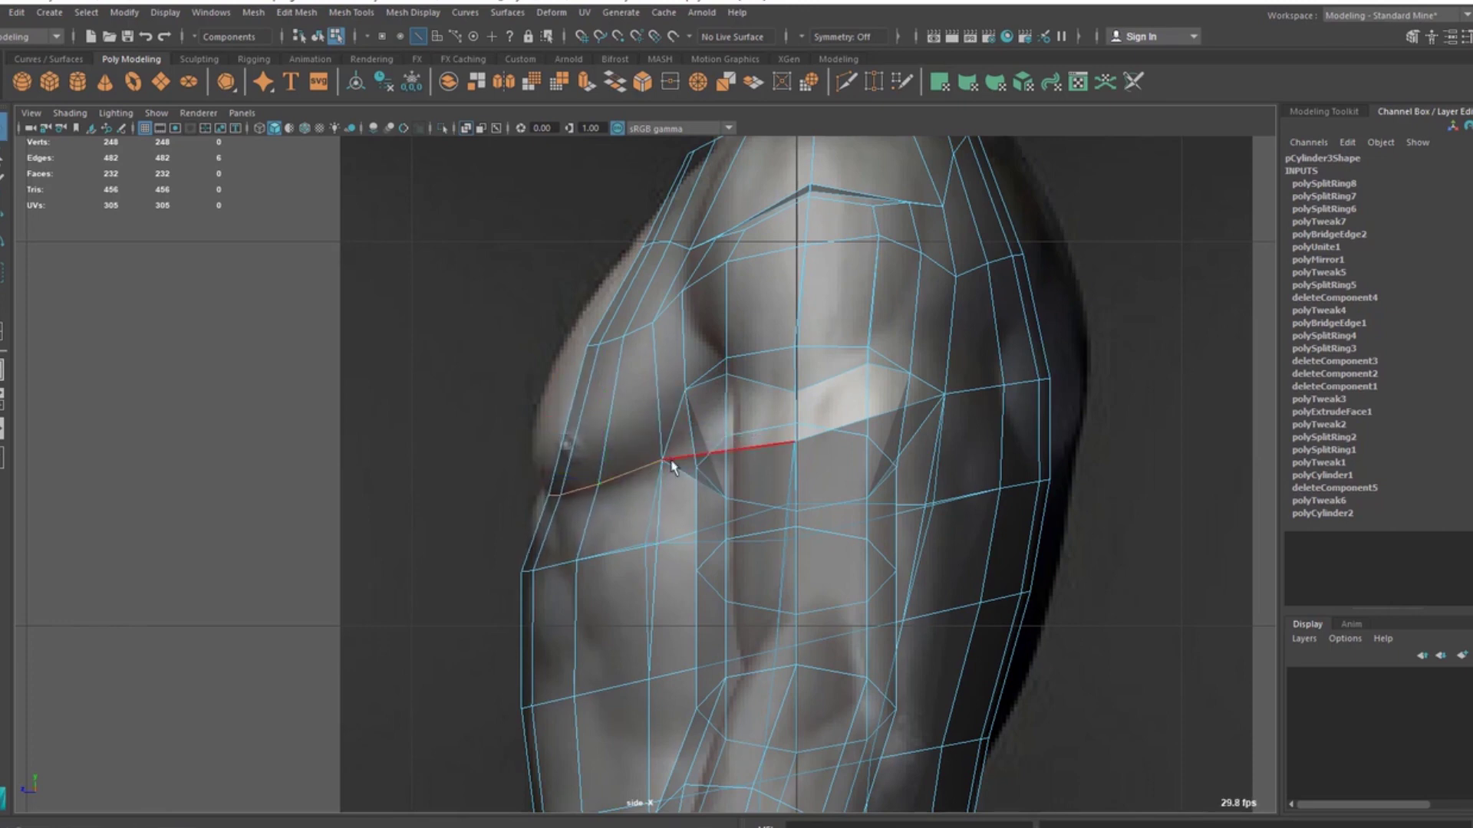
# Step: Examine the armpit vertex and the chest, shoulder and back topology from several angles in the perspective view
pyautogui.press('space')
pyautogui.press('space')
pyautogui.keyDown('alt'); pyautogui.moveTo(641, 338); pyautogui.dragTo(680, 457, button='right'); pyautogui.keyUp('alt')
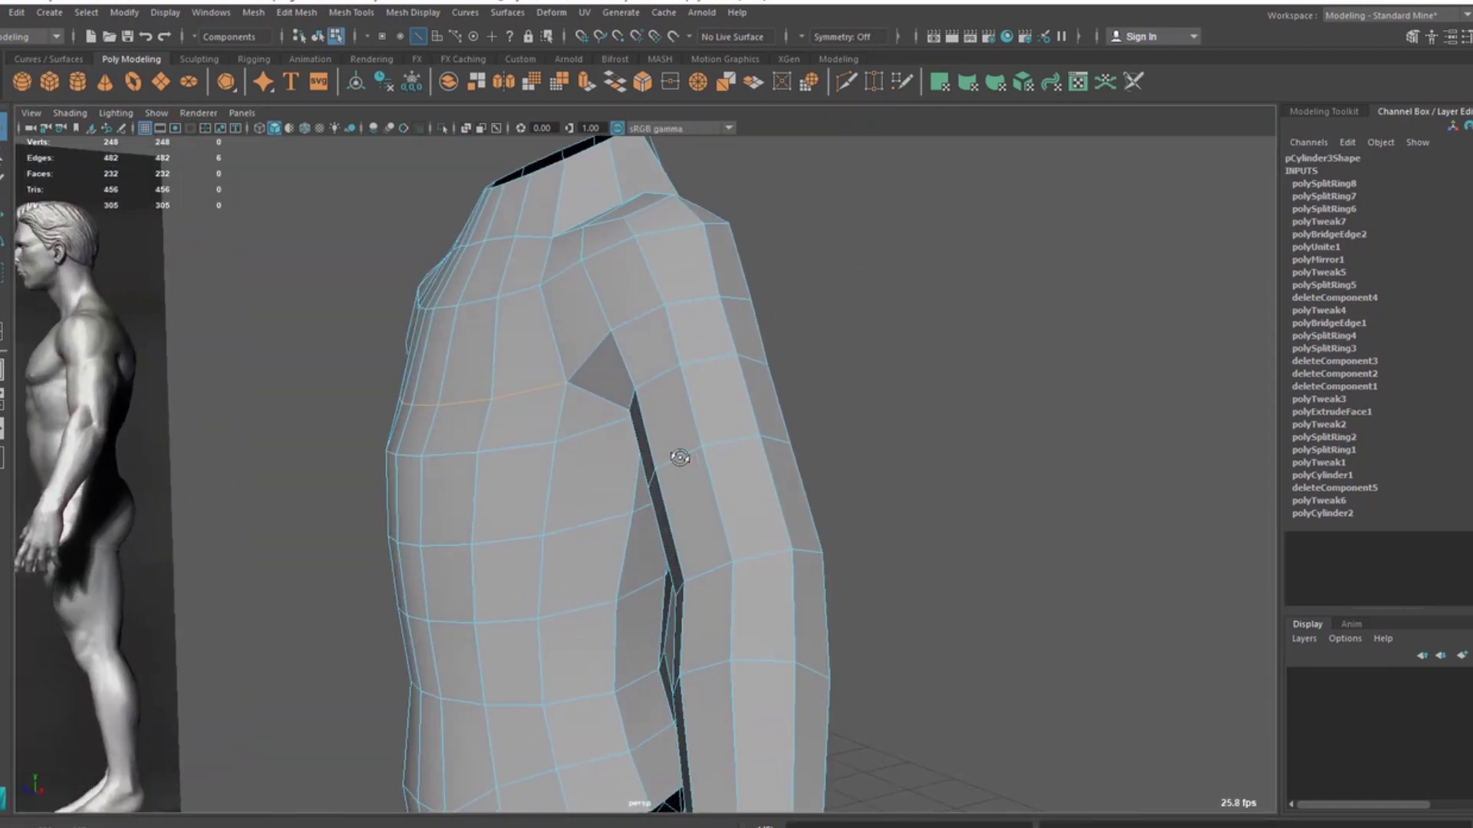
pyautogui.keyDown('alt'); pyautogui.moveTo(681, 457); pyautogui.dragTo(666, 448); pyautogui.keyUp('alt')
pyautogui.moveTo(592, 335); pyautogui.dragTo(525, 337, button='right')
pyautogui.click(570, 383)
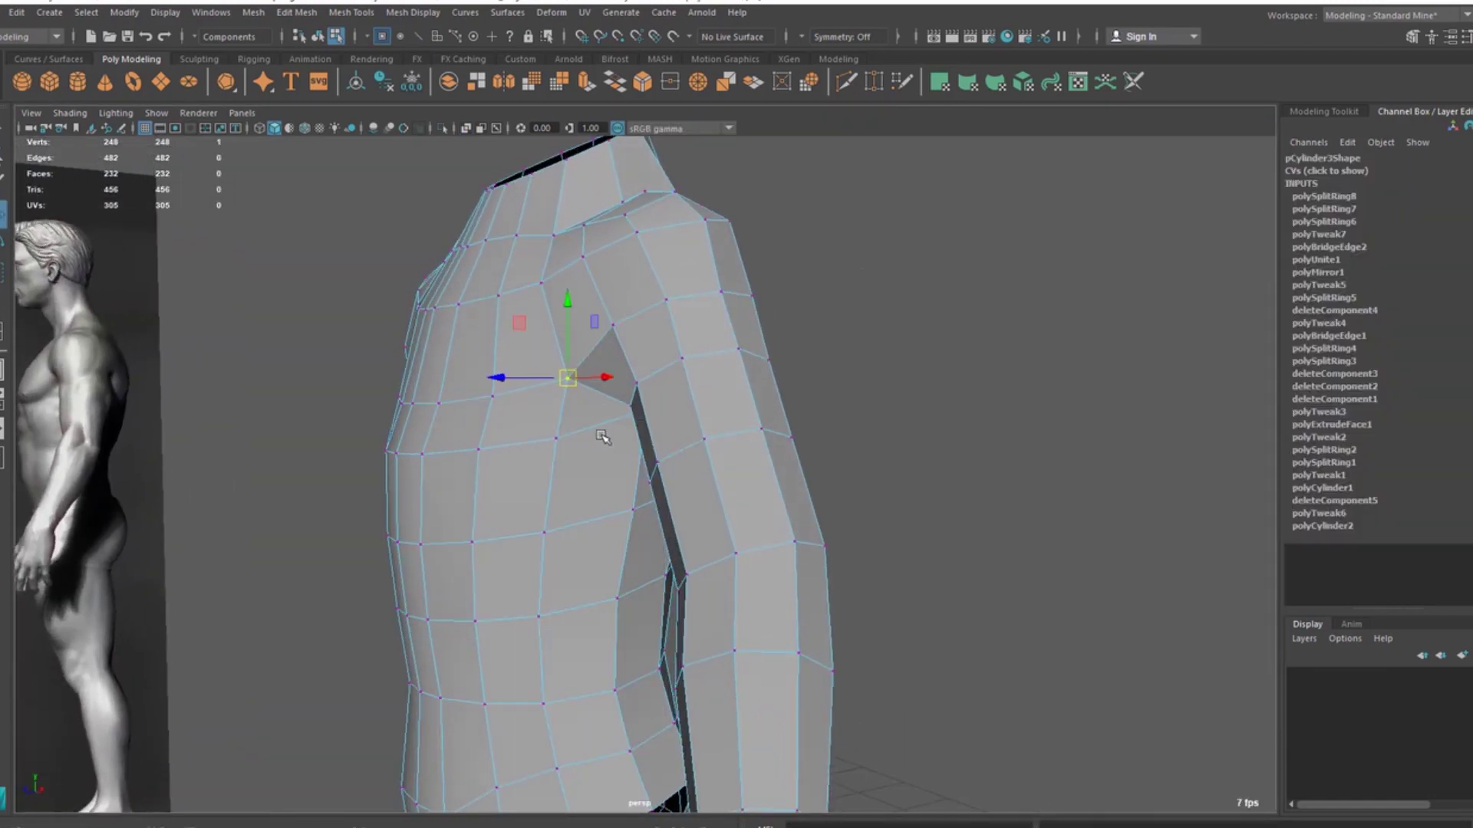
pyautogui.keyDown('alt'); pyautogui.moveTo(569, 383); pyautogui.dragTo(548, 240); pyautogui.keyUp('alt')
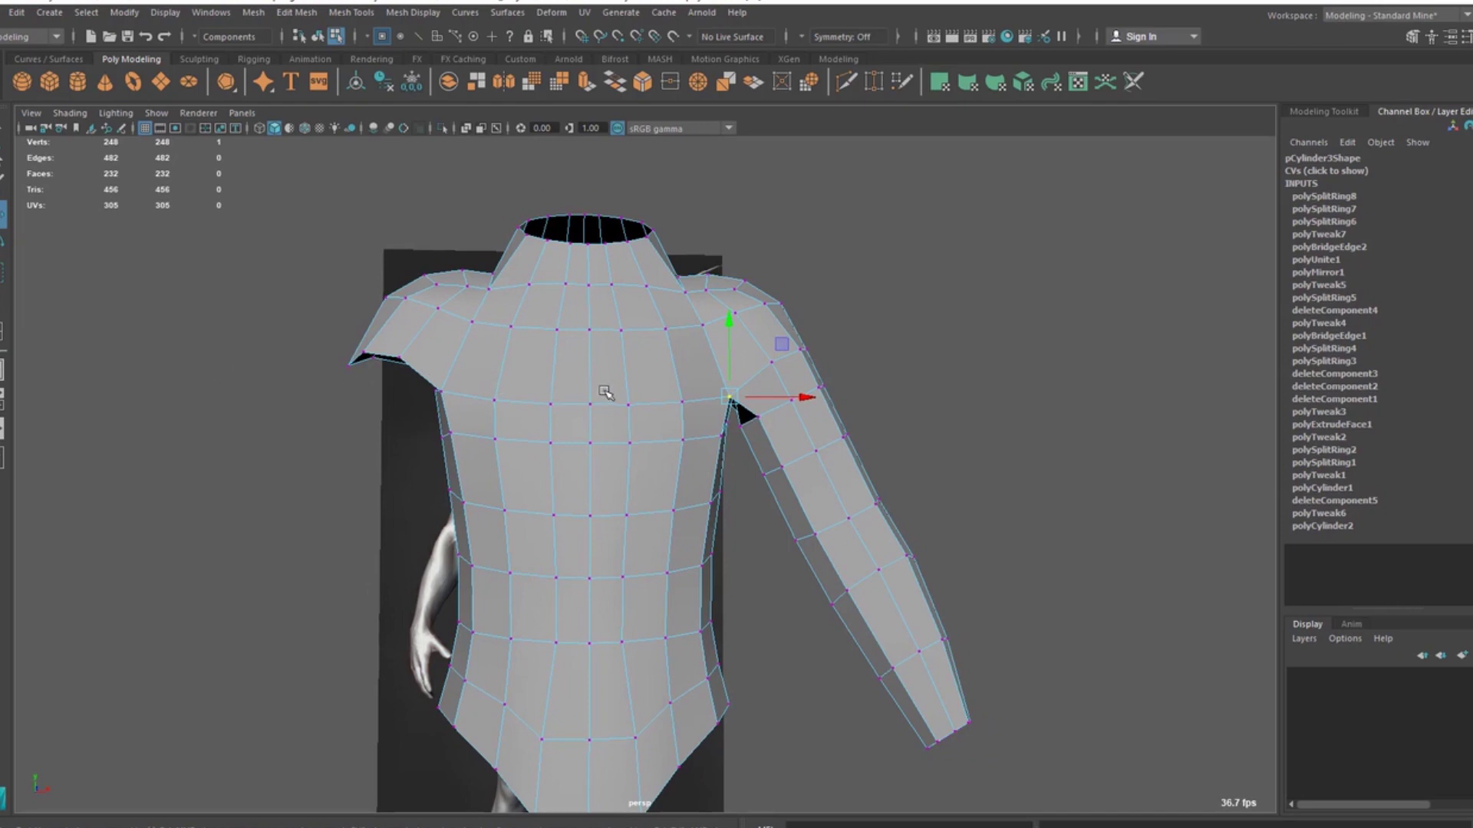
pyautogui.keyDown('alt'); pyautogui.moveTo(604, 391); pyautogui.dragTo(600, 333); pyautogui.keyUp('alt')
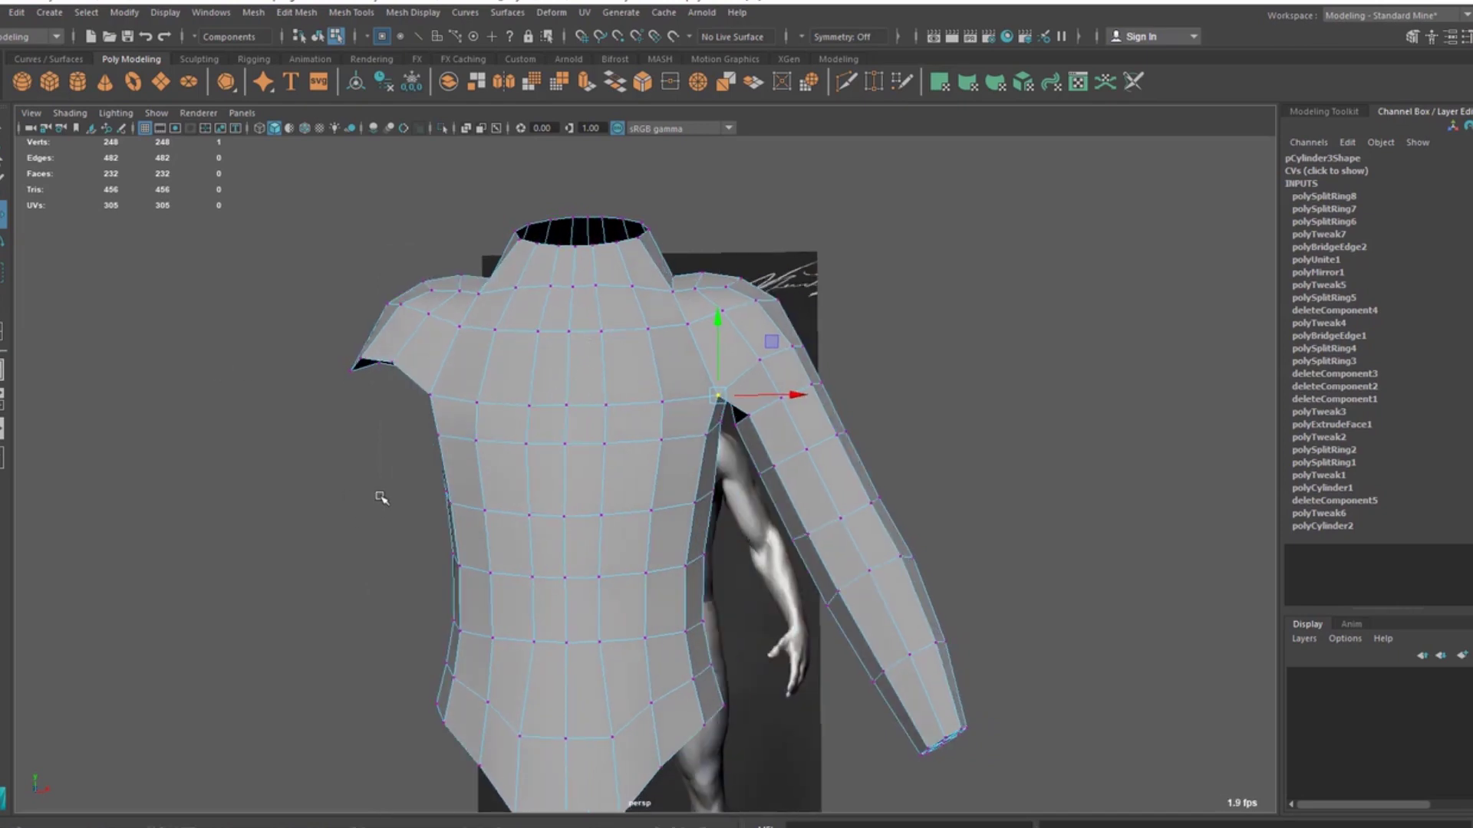
pyautogui.keyDown('alt'); pyautogui.moveTo(660, 472); pyautogui.dragTo(605, 467); pyautogui.keyUp('alt')
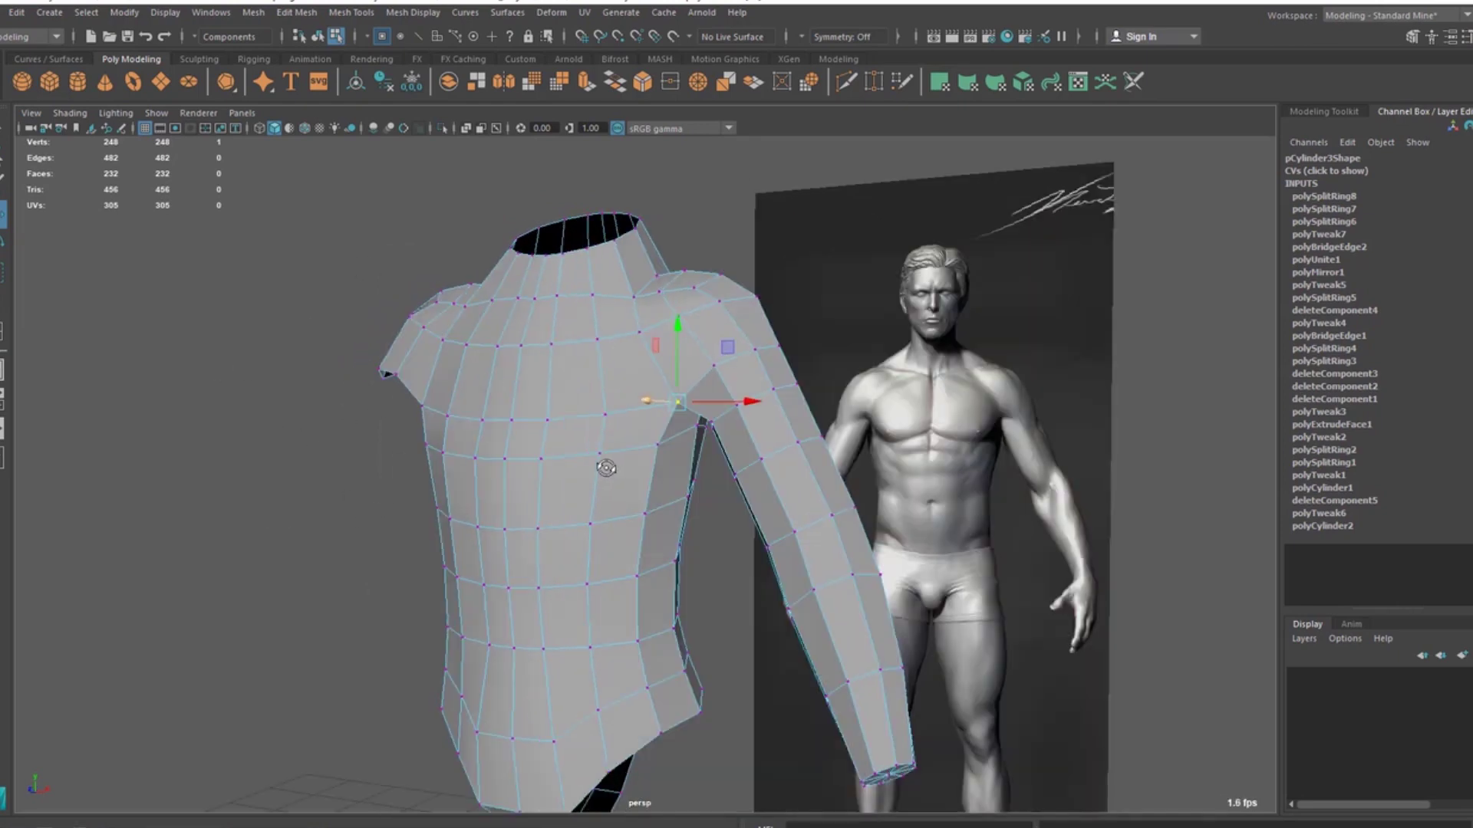
pyautogui.keyDown('alt'); pyautogui.moveTo(605, 468); pyautogui.dragTo(675, 514, button='right'); pyautogui.keyUp('alt')
pyautogui.keyDown('alt'); pyautogui.moveTo(682, 512); pyautogui.dragTo(620, 500); pyautogui.keyUp('alt')
# Step: Insert an edge loop with edge flow across the chest, armpit and shoulder, between the under-chest loop and the loop above it
pyautogui.moveTo(494, 334)
pyautogui.mouseDown()
pyautogui.moveTo(520, 332)
pyautogui.moveTo(597, 377)
pyautogui.moveTo(579, 421)
pyautogui.moveTo(555, 418)
pyautogui.moveTo(592, 421)
pyautogui.moveTo(485, 361)
pyautogui.mouseUp()
pyautogui.rightClick(485, 360)
pyautogui.click(483, 316)
pyautogui.click(491, 360)
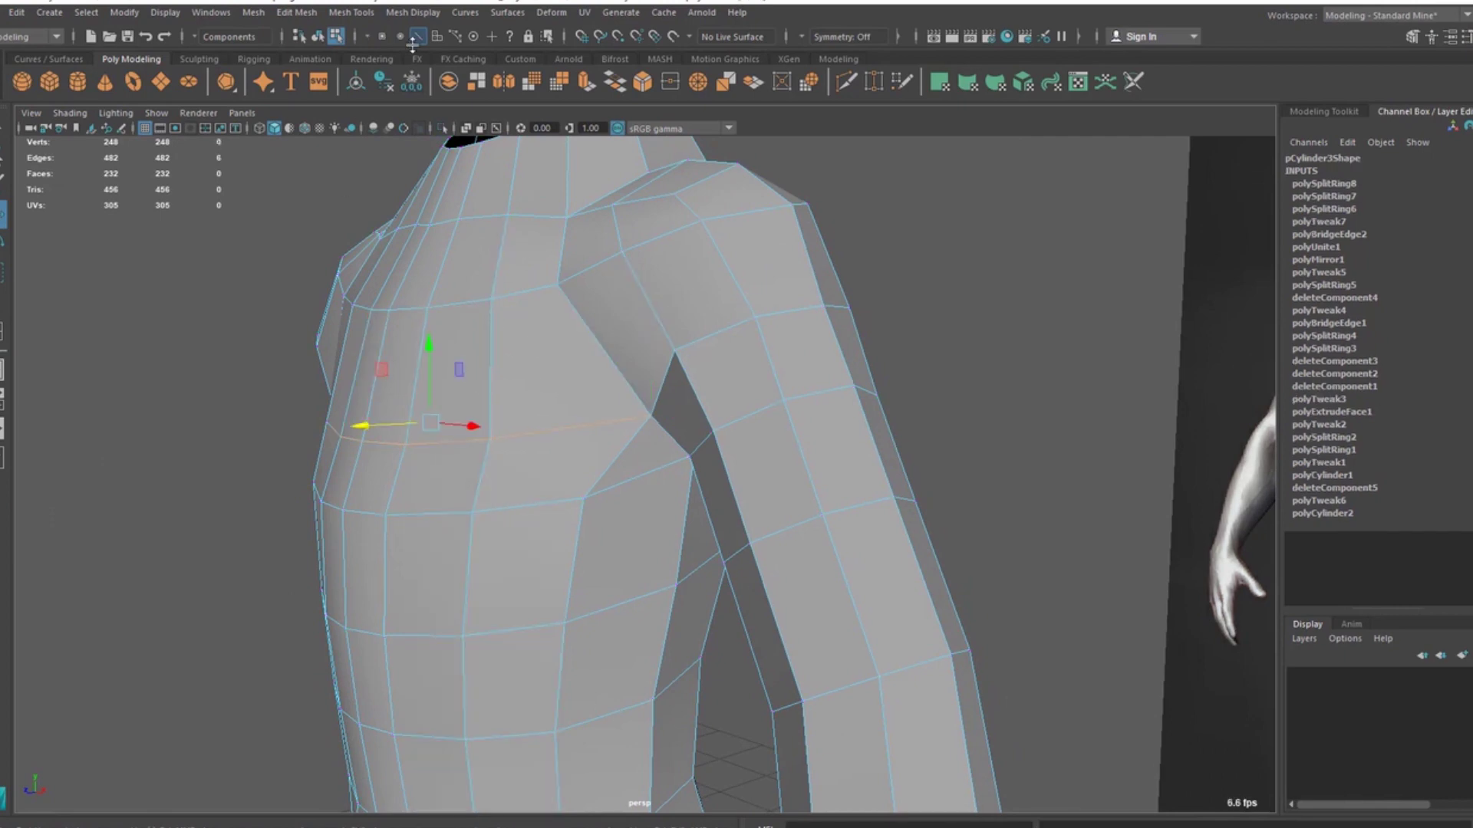
pyautogui.click(353, 12)
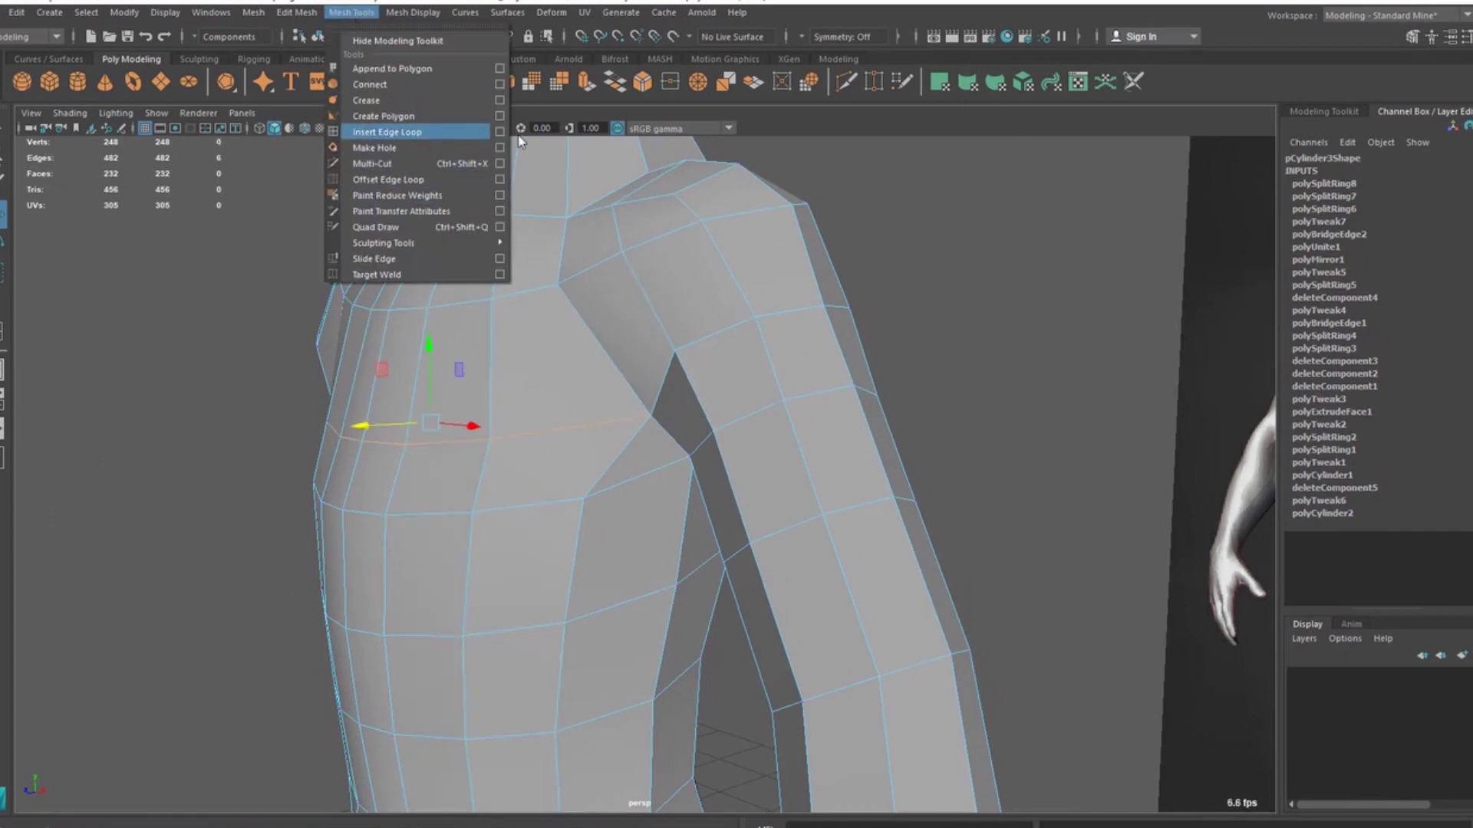
pyautogui.click(501, 132)
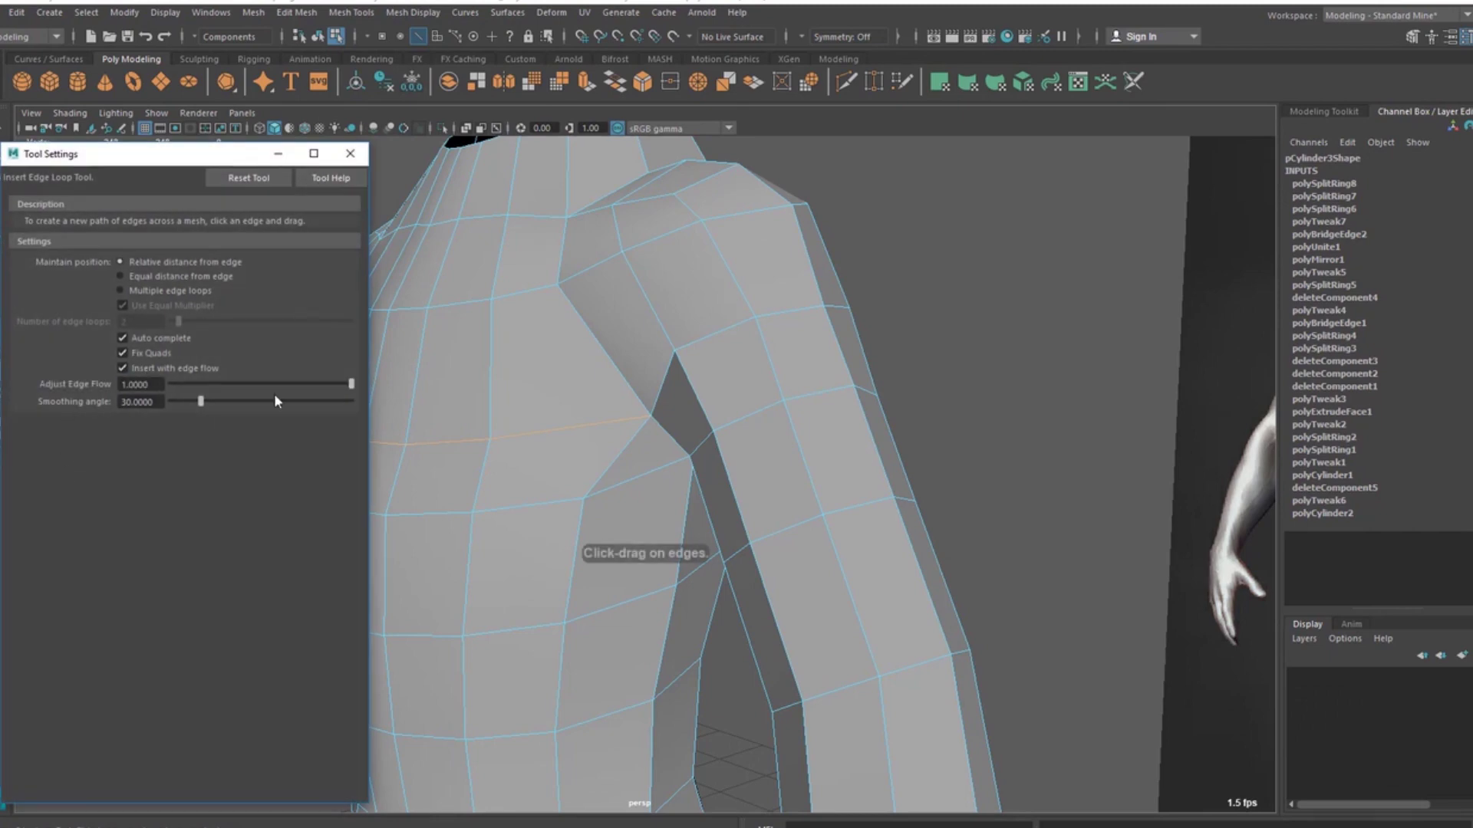
pyautogui.keyDown('alt'); pyautogui.moveTo(777, 355); pyautogui.dragTo(829, 383, button='middle'); pyautogui.keyUp('alt')
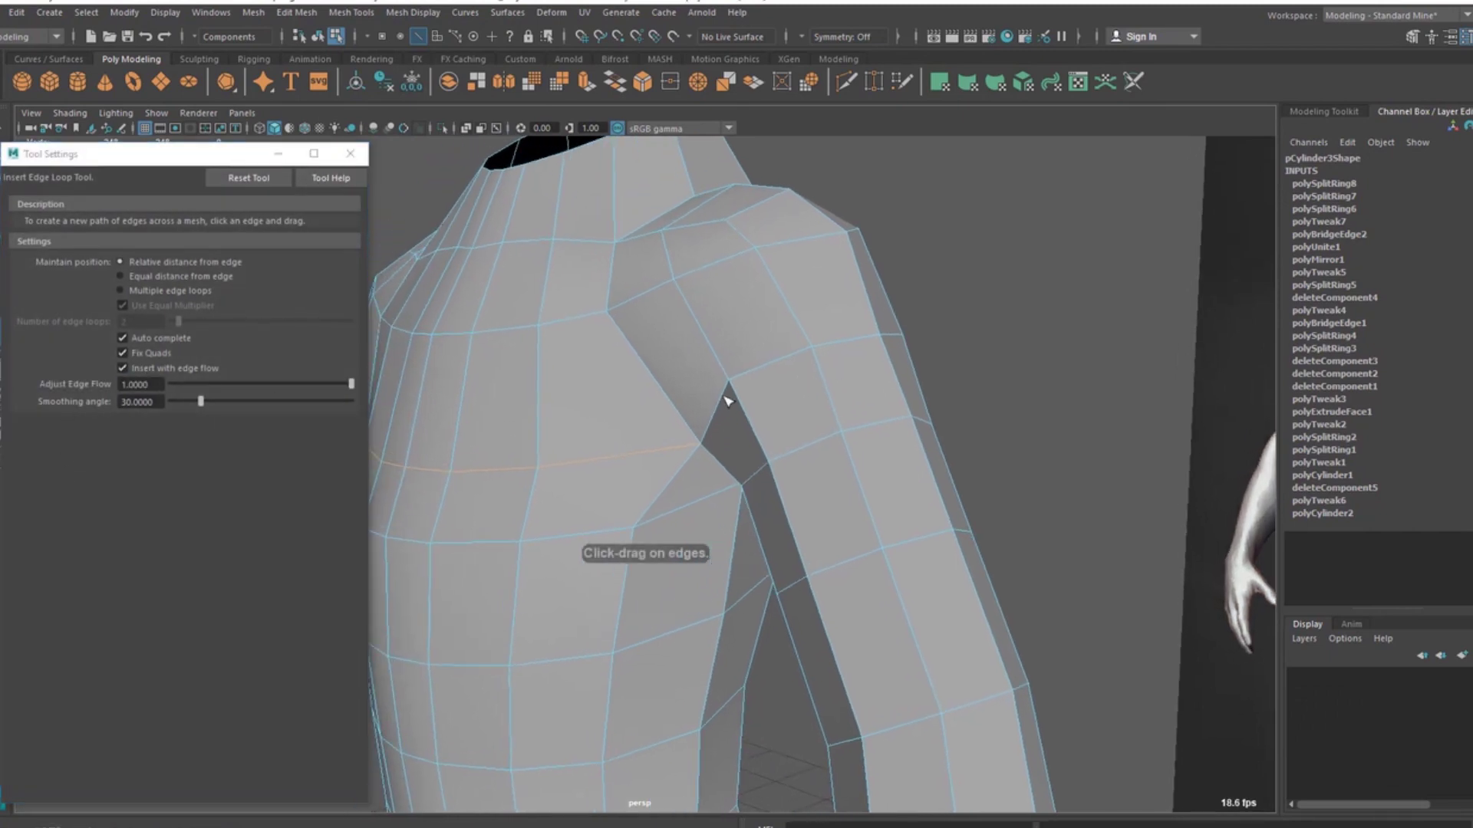
pyautogui.click(656, 376)
pyautogui.keyDown('alt'); pyautogui.moveTo(657, 373); pyautogui.dragTo(803, 399); pyautogui.keyUp('alt')
# Step: Move the front vertices of the new chest loop forward in the side view to meet the reference's pectoral outline
pyautogui.press('space')
pyautogui.press('space')
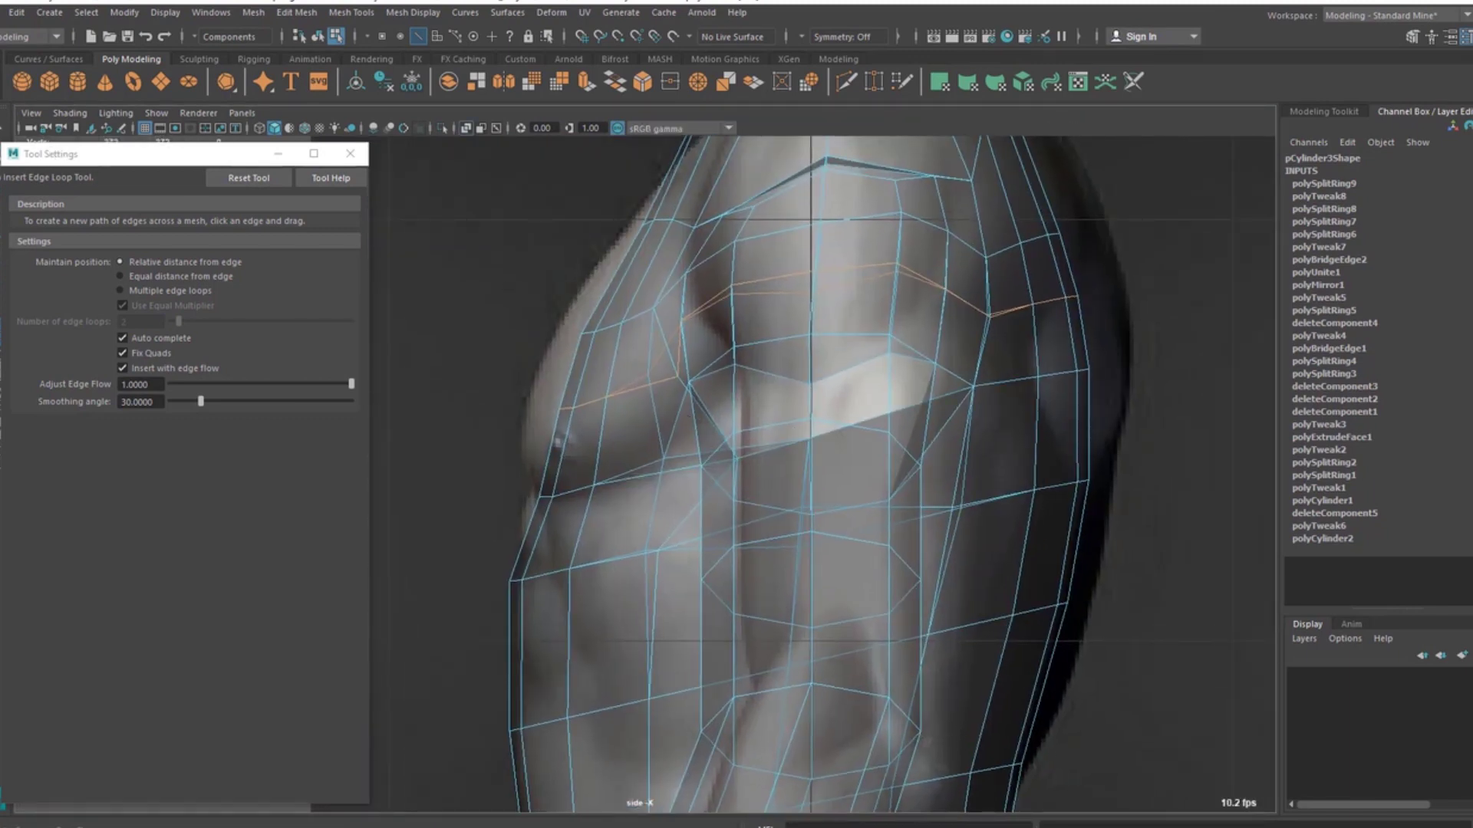
pyautogui.press('q')
pyautogui.moveTo(608, 362); pyautogui.dragTo(518, 397, button='right')
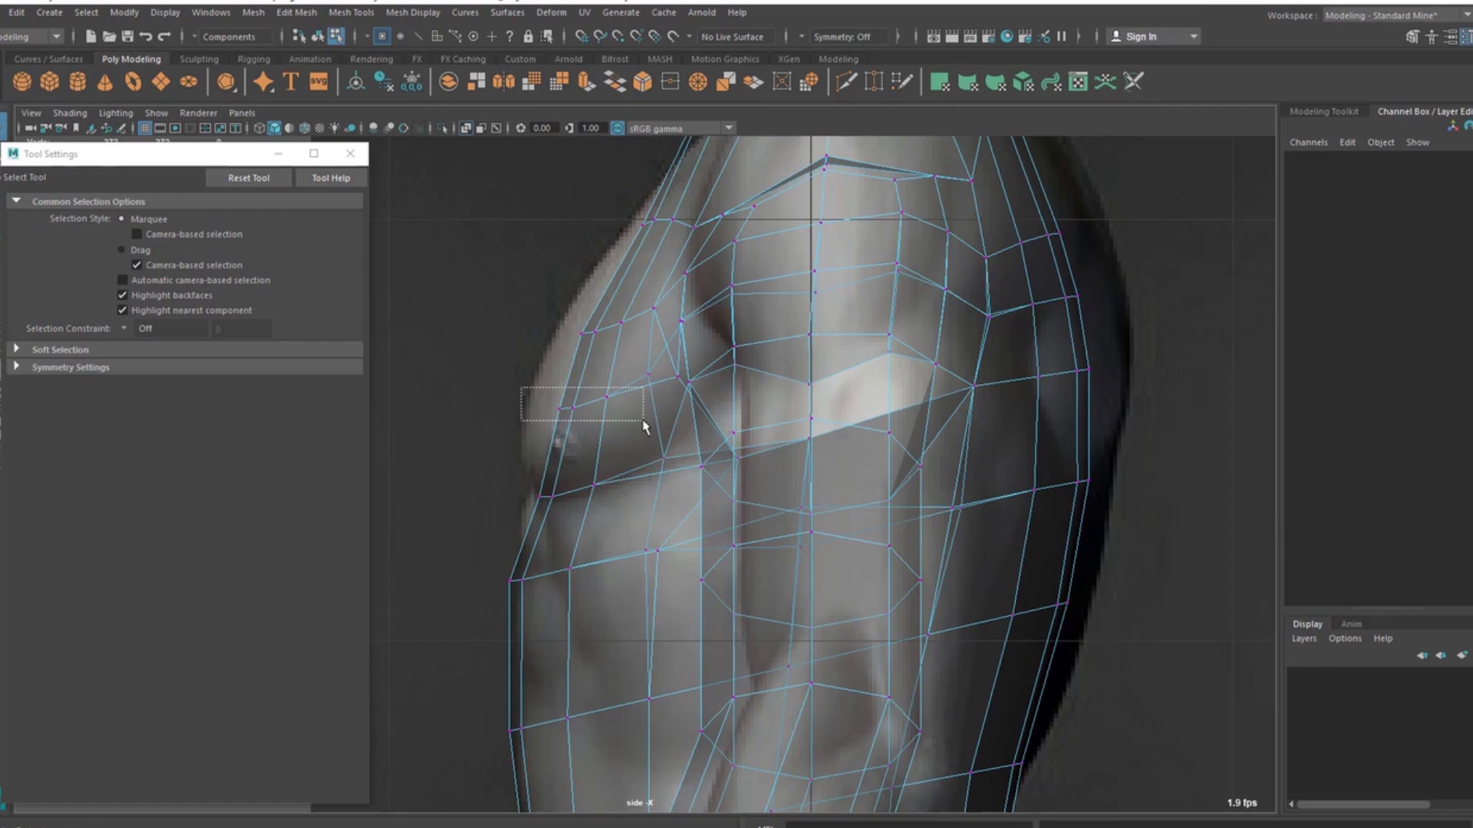
pyautogui.press('w')
pyautogui.moveTo(644, 426); pyautogui.dragTo(539, 421)
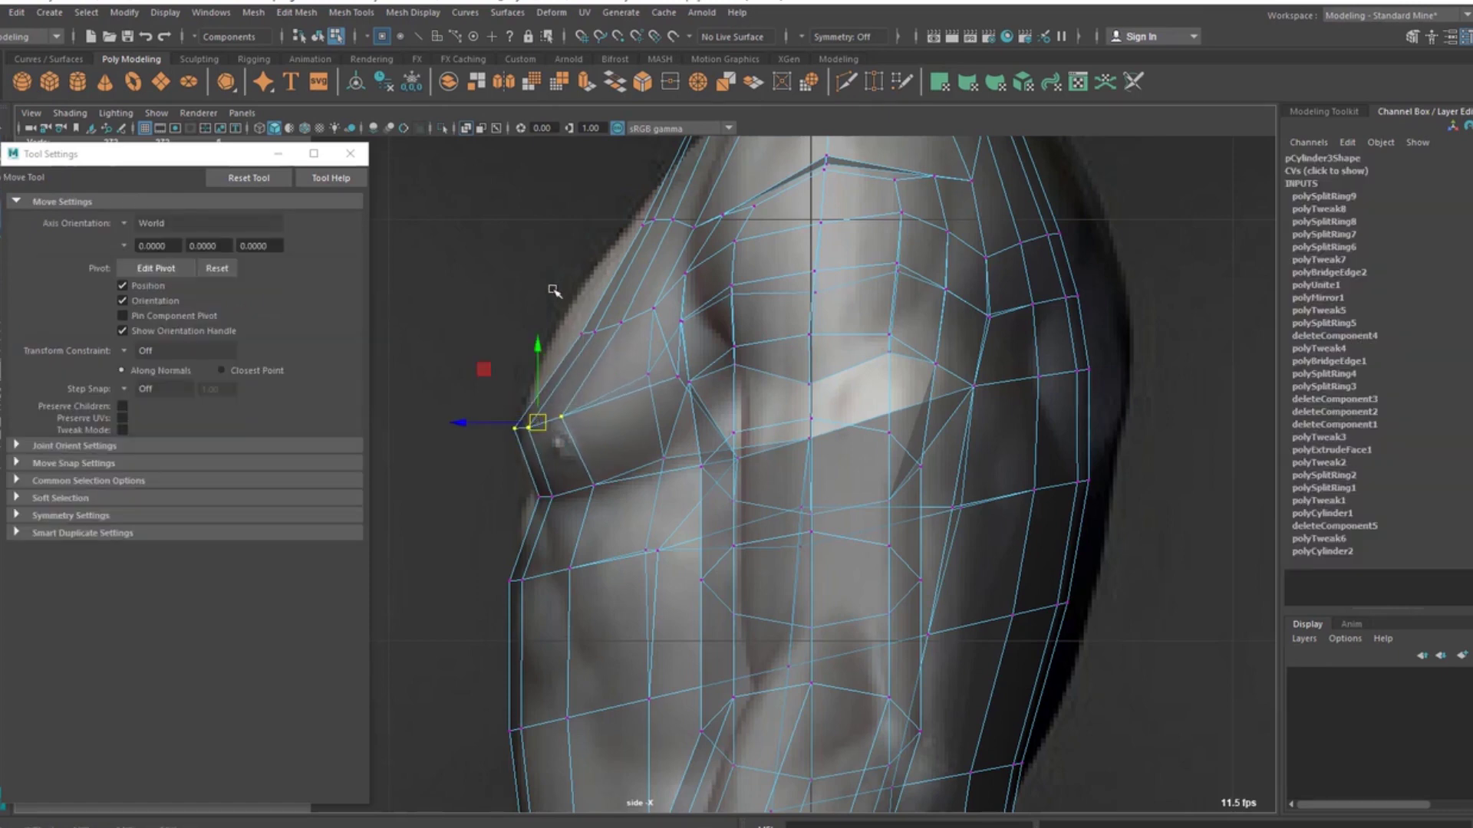
# Step: Move the front vertices of the two upper chest rows to match the reference's chest outline in the side view
pyautogui.moveTo(631, 353); pyautogui.dragTo(567, 326)
pyautogui.keyDown('alt'); pyautogui.moveTo(631, 291); pyautogui.dragTo(634, 374, button='middle'); pyautogui.keyUp('alt')
pyautogui.moveTo(623, 280); pyautogui.dragTo(679, 328)
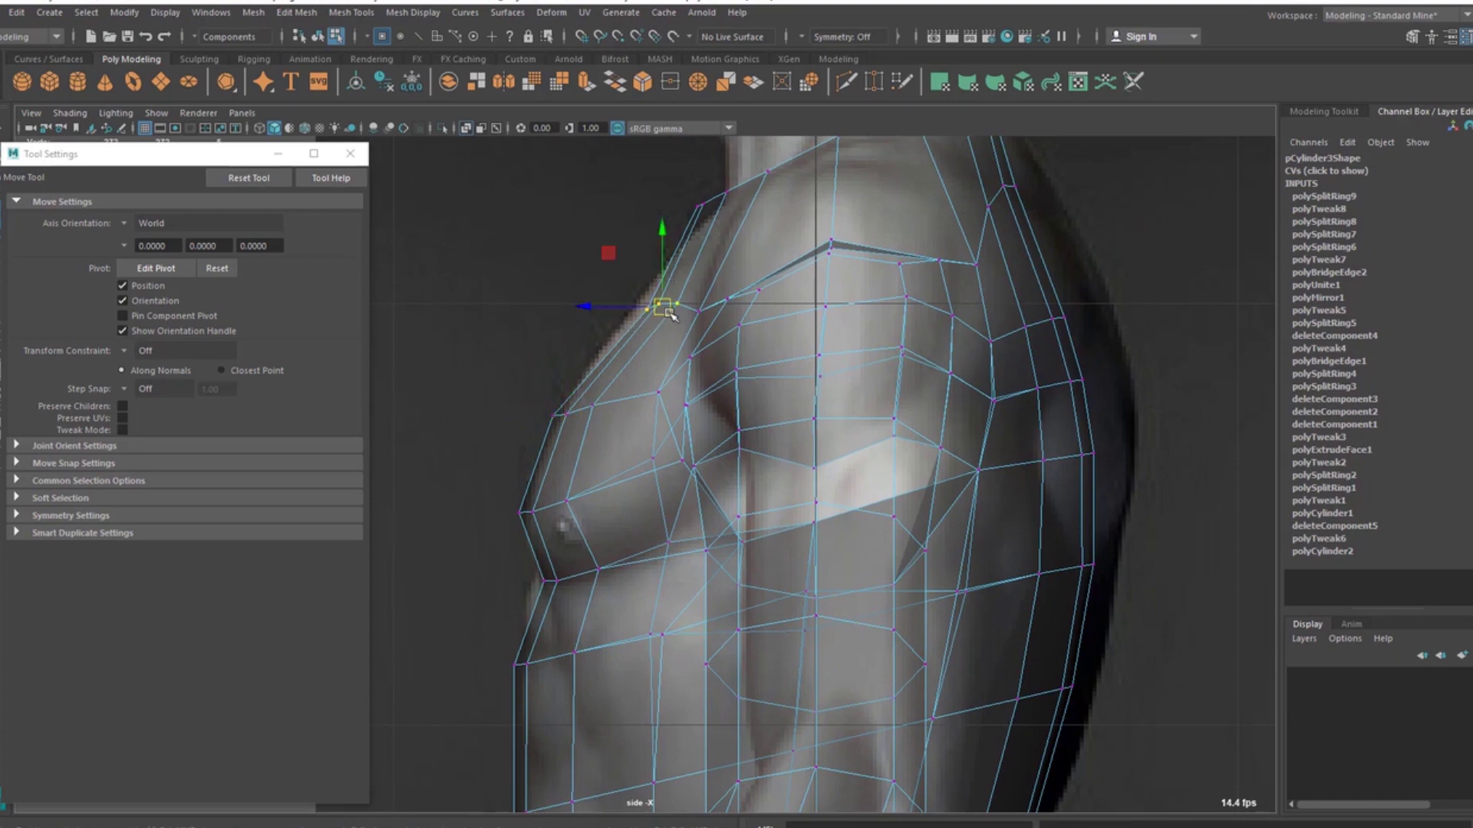
pyautogui.scroll(1, 648, 322)
pyautogui.keyDown('alt'); pyautogui.moveTo(647, 303); pyautogui.dragTo(664, 184, button='middle'); pyautogui.keyUp('alt')
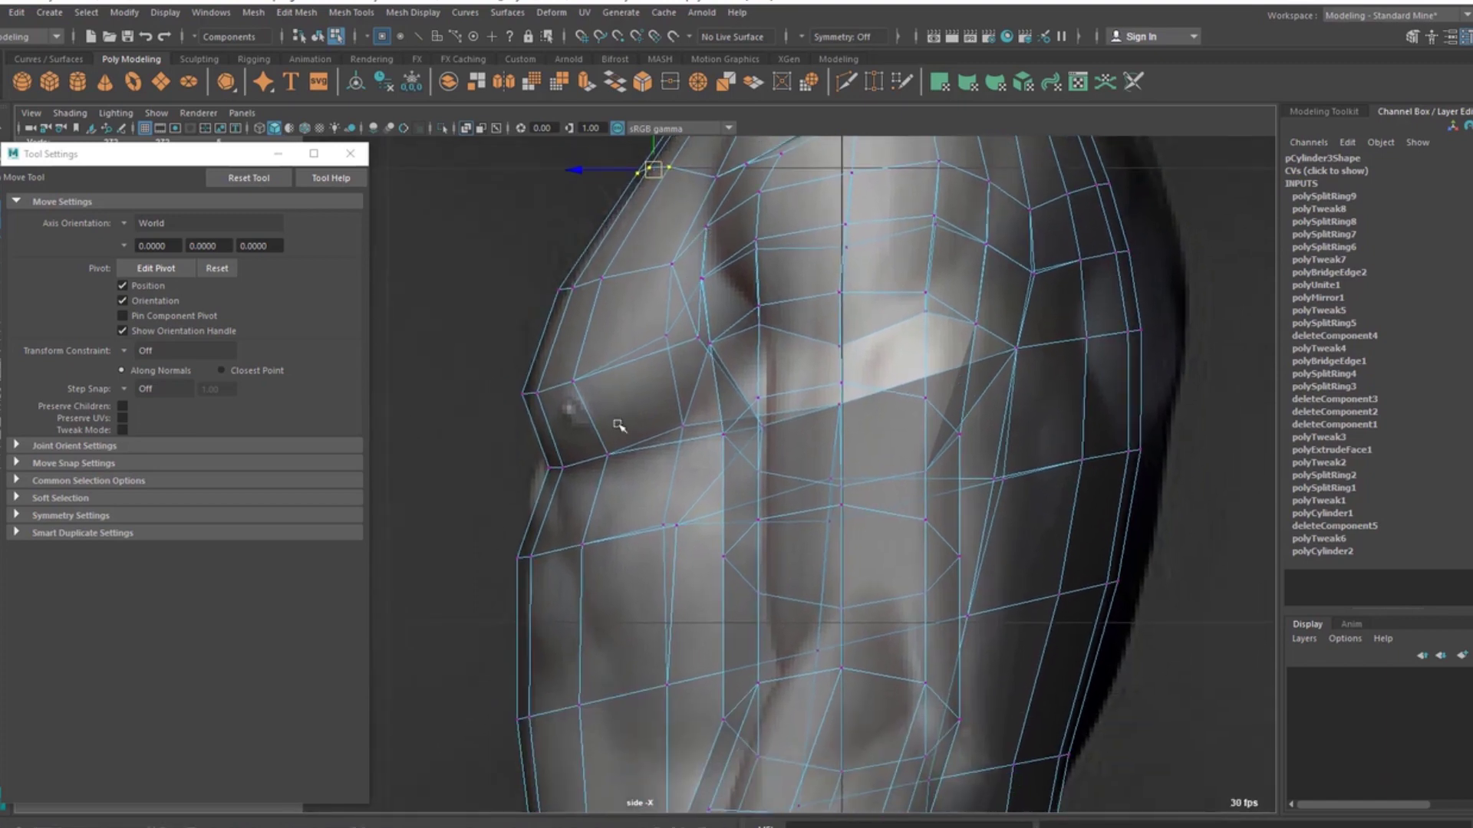
pyautogui.keyDown('alt'); pyautogui.moveTo(615, 424); pyautogui.dragTo(629, 313, button='middle'); pyautogui.keyUp('alt')
pyautogui.scroll(-5, 638, 309)
pyautogui.scroll(3, 673, 346)
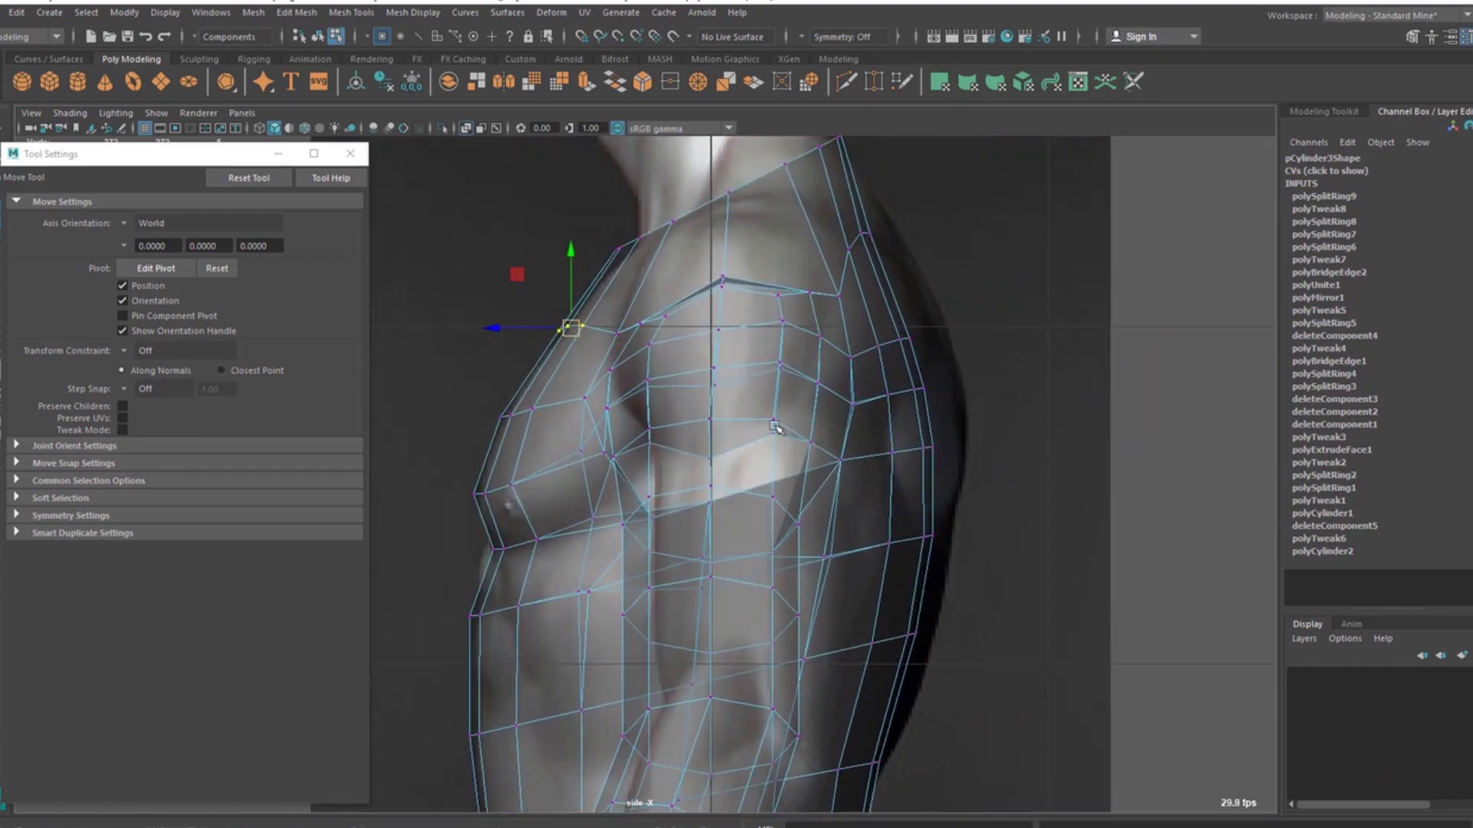
pyautogui.keyDown('alt'); pyautogui.moveTo(839, 230); pyautogui.dragTo(874, 358, button='middle'); pyautogui.keyUp('alt')
pyautogui.scroll(1, 793, 453)
pyautogui.keyDown('alt'); pyautogui.moveTo(793, 453); pyautogui.dragTo(823, 377, button='middle'); pyautogui.keyUp('alt')
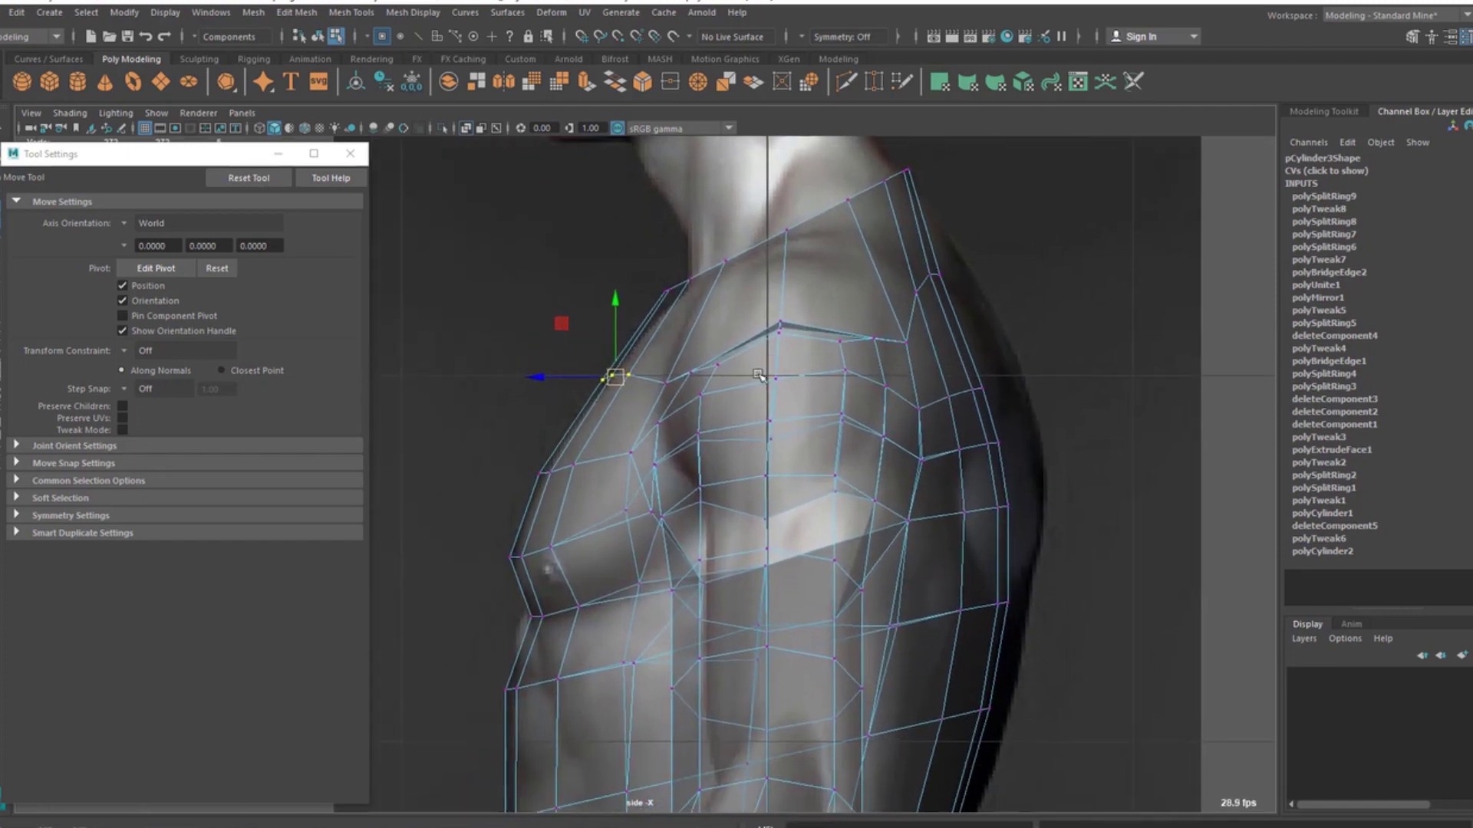
# Step: Return to the perspective view in object mode and close the Tool Settings window
pyautogui.press('space')
pyautogui.press('space')
pyautogui.keyDown('alt'); pyautogui.moveTo(802, 398); pyautogui.dragTo(747, 322); pyautogui.keyUp('alt')
pyautogui.press('F8')
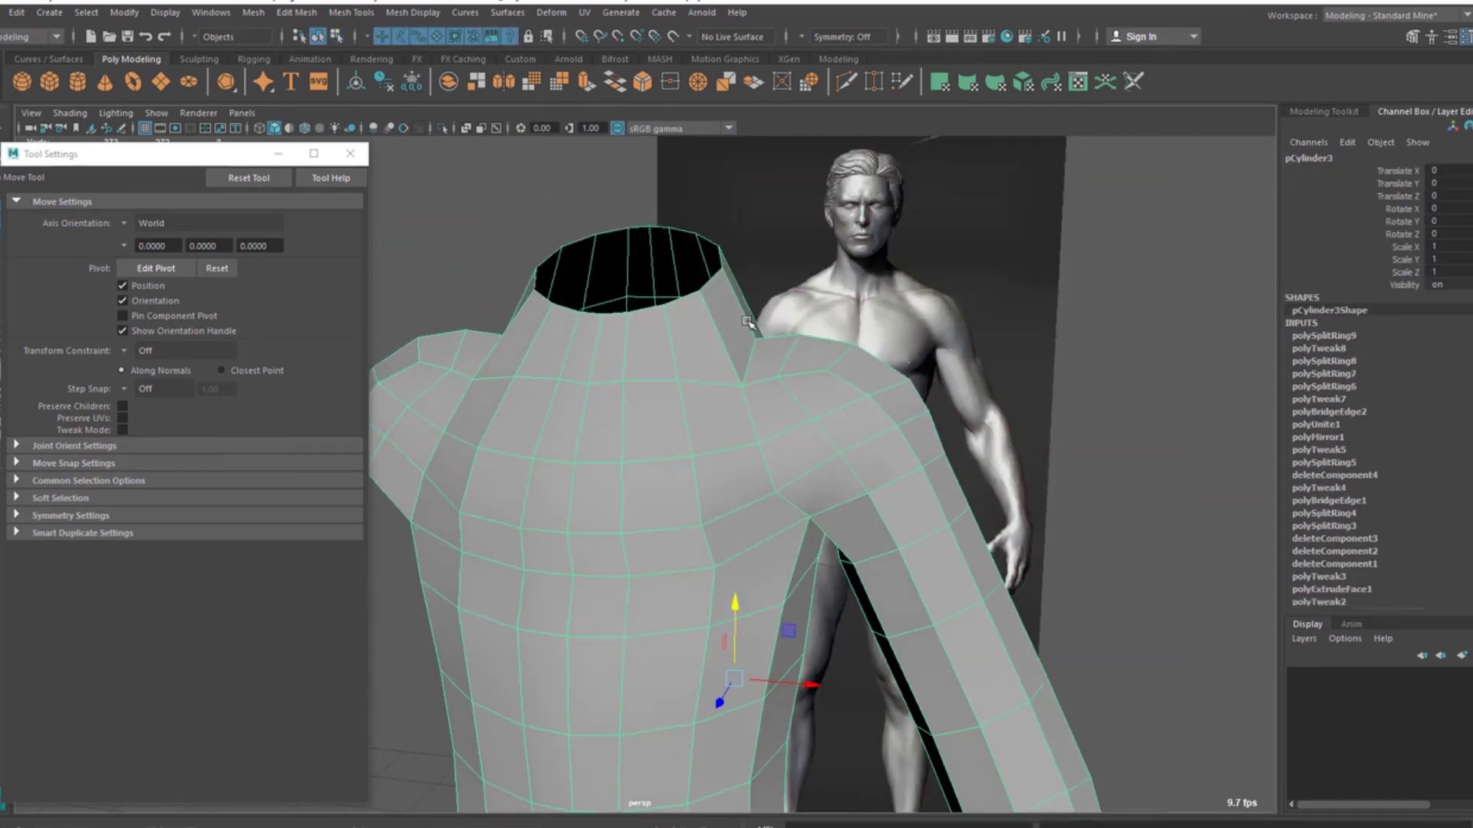
pyautogui.click(350, 153)
pyautogui.keyDown('alt'); pyautogui.moveTo(552, 360); pyautogui.dragTo(705, 376); pyautogui.keyUp('alt')
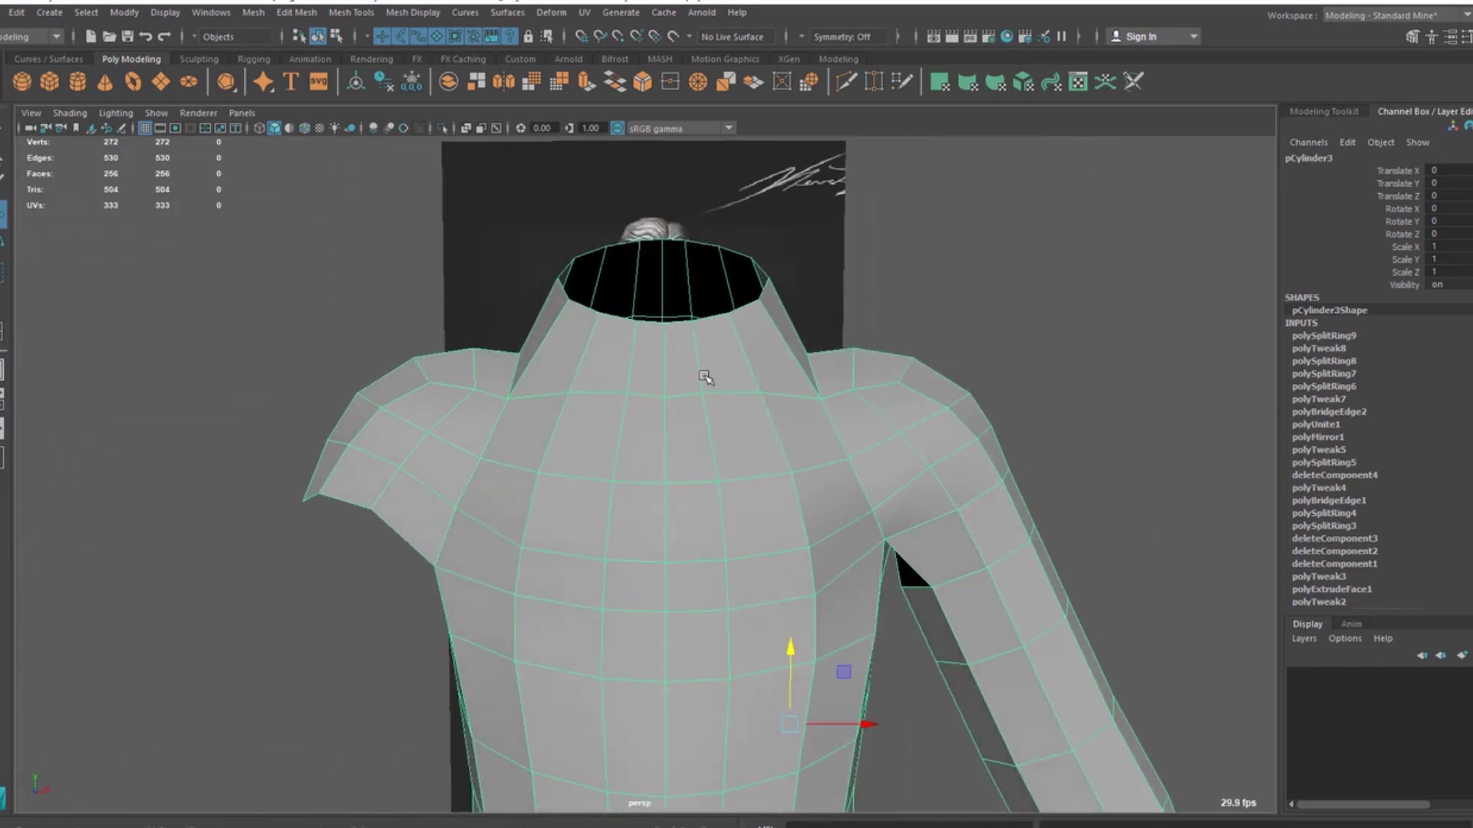
# Step: Select the edge loop around the neck opening and compare it with the reference neck in the front view
pyautogui.moveTo(715, 337); pyautogui.dragTo(721, 276, button='right')
pyautogui.keyDown('alt'); pyautogui.moveTo(726, 366); pyautogui.dragTo(731, 369); pyautogui.keyUp('alt')
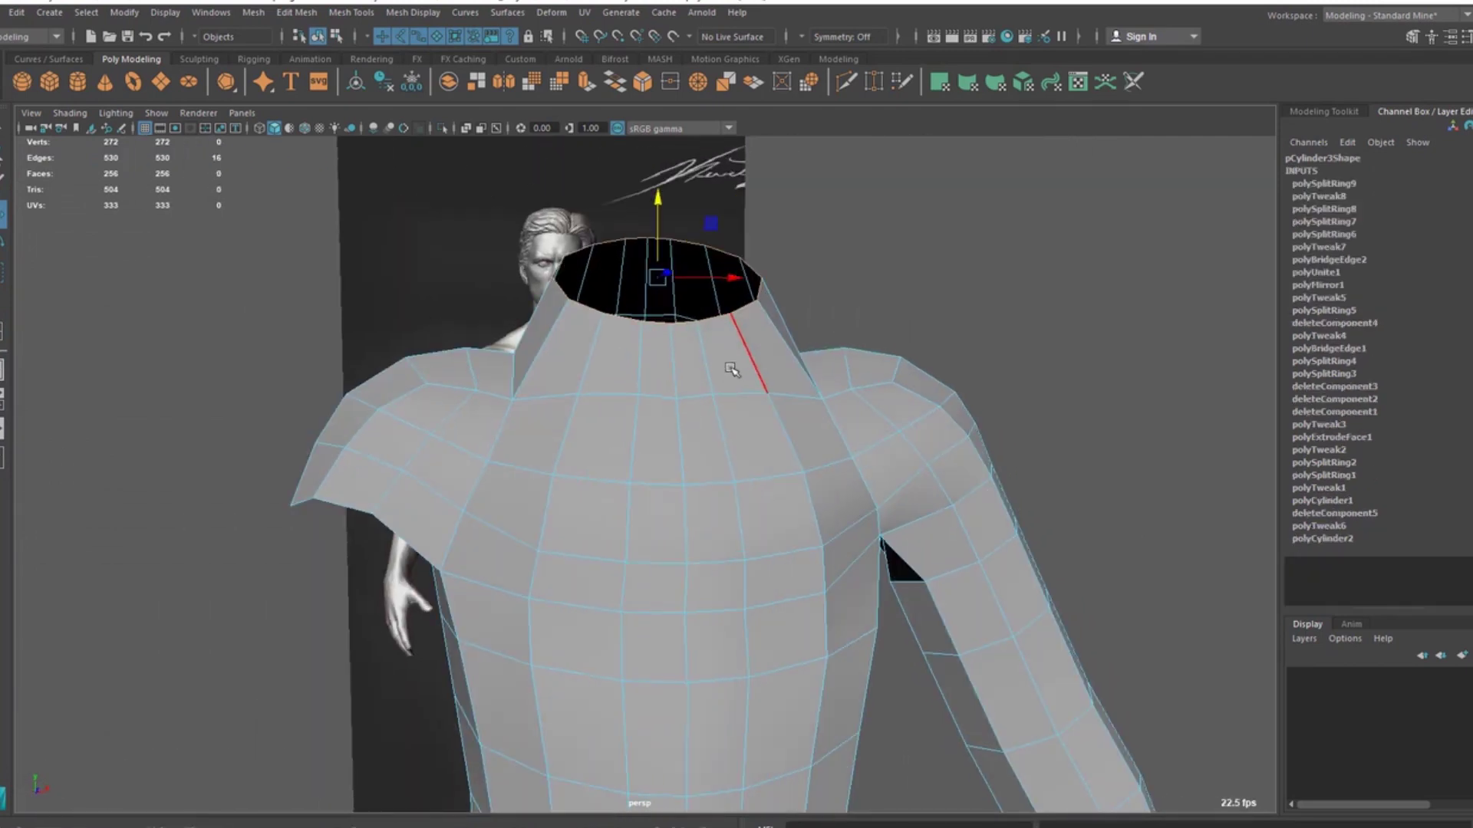
pyautogui.keyDown('alt'); pyautogui.moveTo(657, 276); pyautogui.dragTo(414, 572); pyautogui.keyUp('alt')
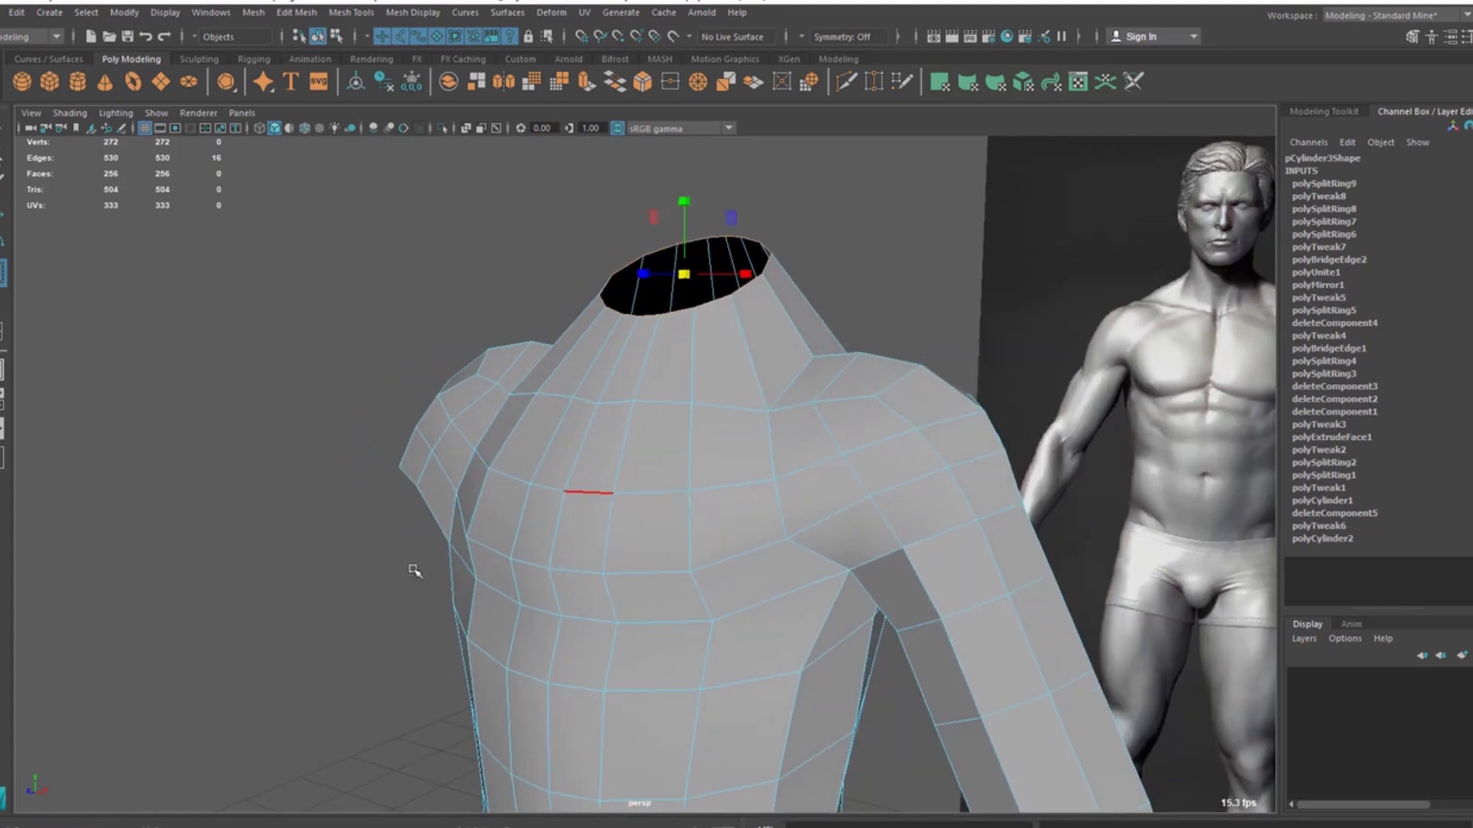
pyautogui.press('space')
pyautogui.press('space')
pyautogui.keyDown('alt'); pyautogui.moveTo(675, 201); pyautogui.dragTo(591, 447, button='middle'); pyautogui.keyUp('alt')
pyautogui.scroll(4, 591, 447)
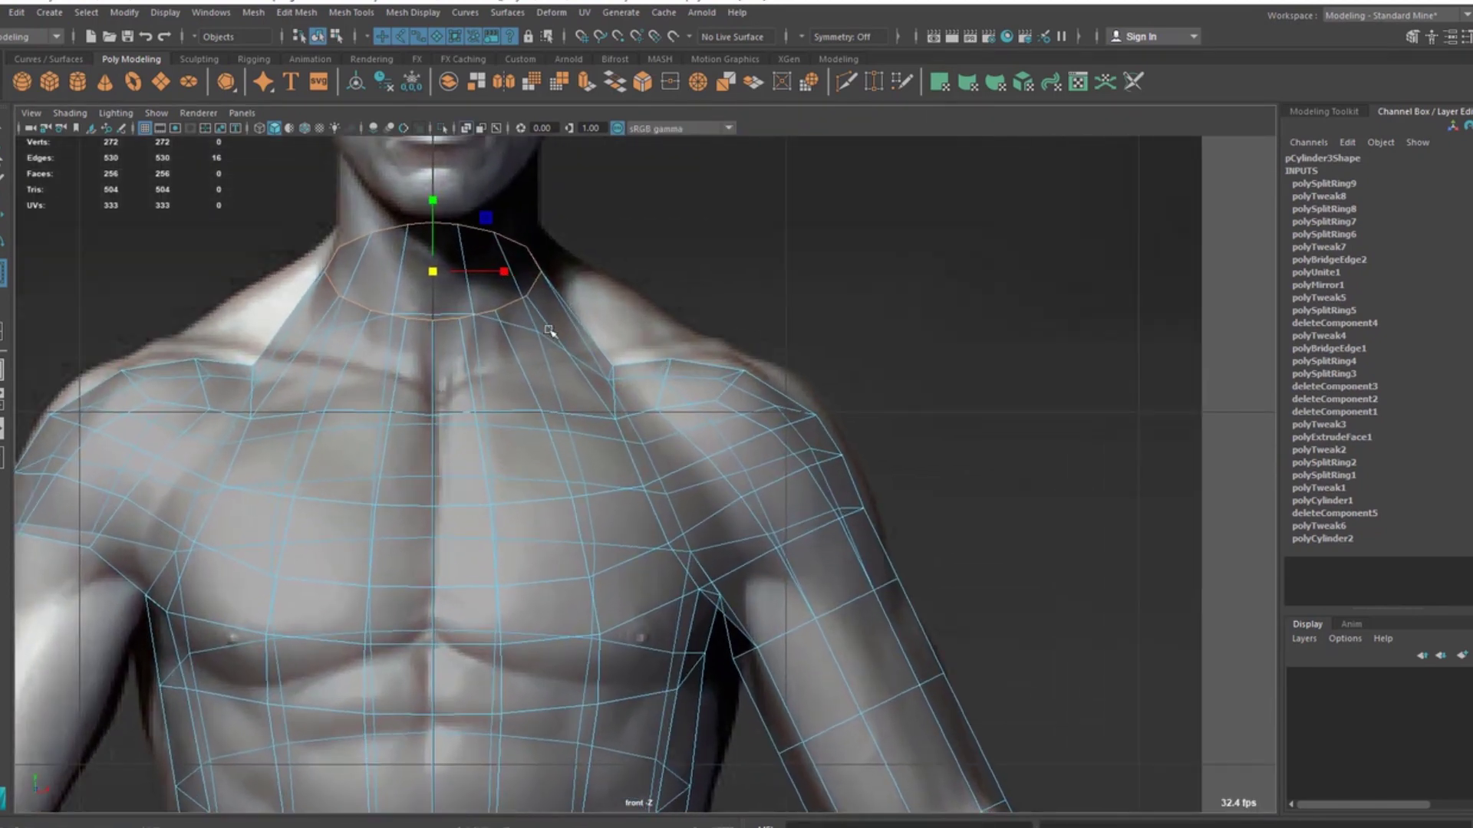
pyautogui.keyDown('alt'); pyautogui.moveTo(549, 331); pyautogui.dragTo(560, 356, button='middle'); pyautogui.keyUp('alt')
pyautogui.keyDown('alt'); pyautogui.moveTo(567, 303); pyautogui.dragTo(573, 296, button='right'); pyautogui.keyUp('alt')
pyautogui.keyDown('alt'); pyautogui.moveTo(577, 294); pyautogui.dragTo(619, 313, button='middle'); pyautogui.keyUp('alt')
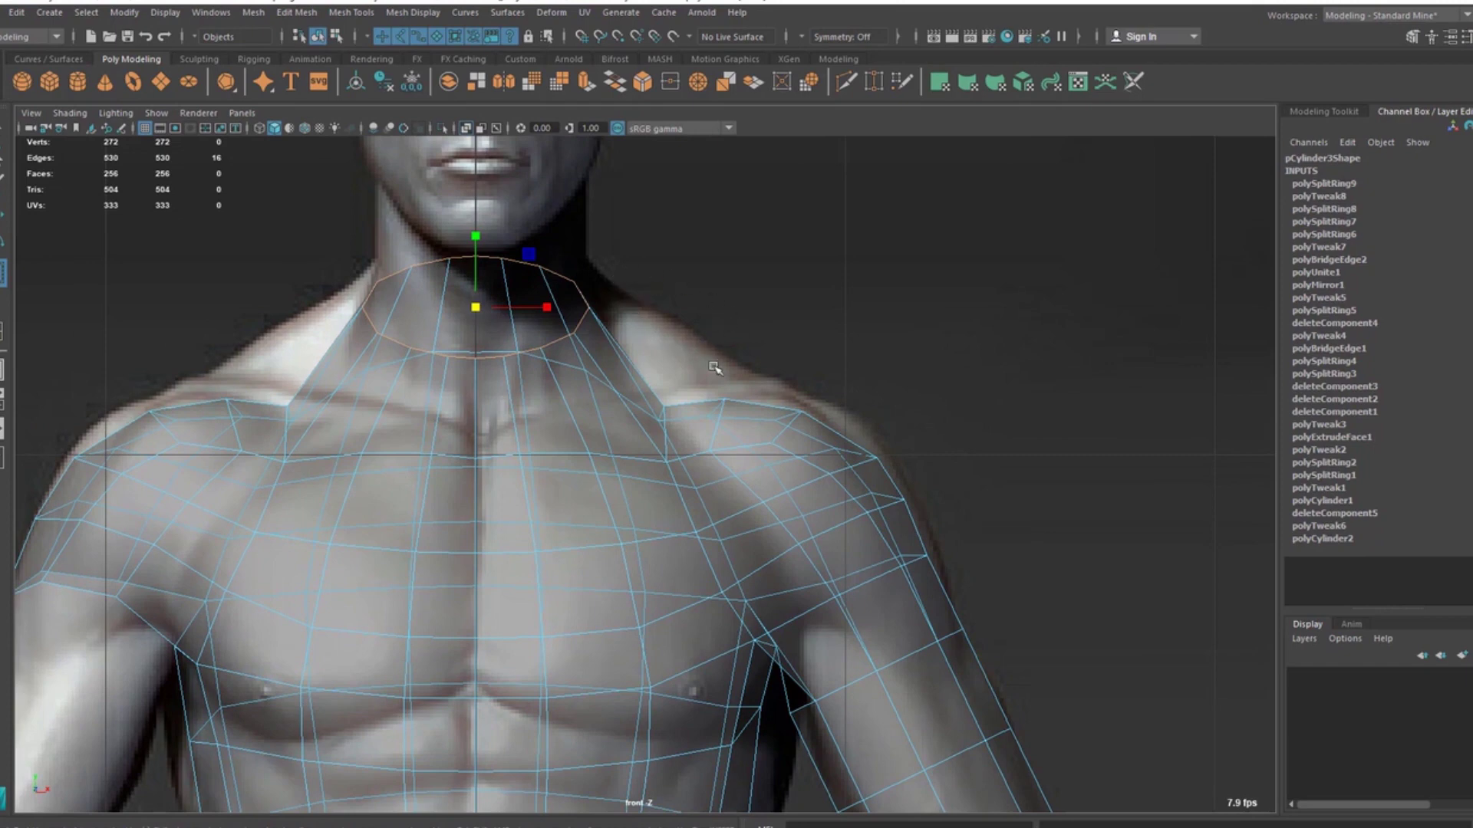
# Step: Raise the vertices between the neck and the arm-side shoulder in the front view to follow the reference's trapezius line
pyautogui.moveTo(642, 390); pyautogui.dragTo(682, 370, button='right')
pyautogui.moveTo(657, 419); pyautogui.dragTo(658, 420)
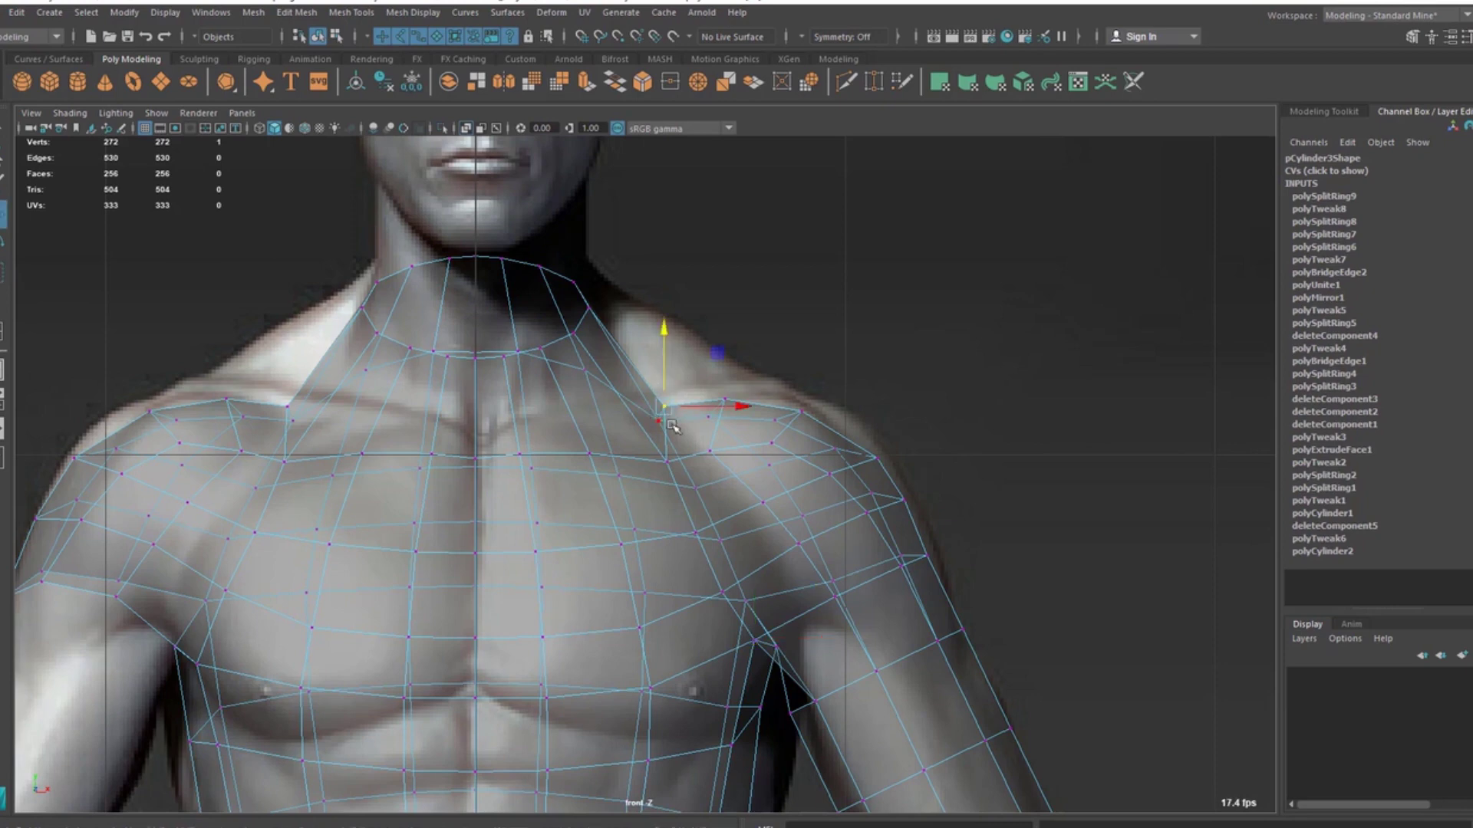
pyautogui.press('F8')
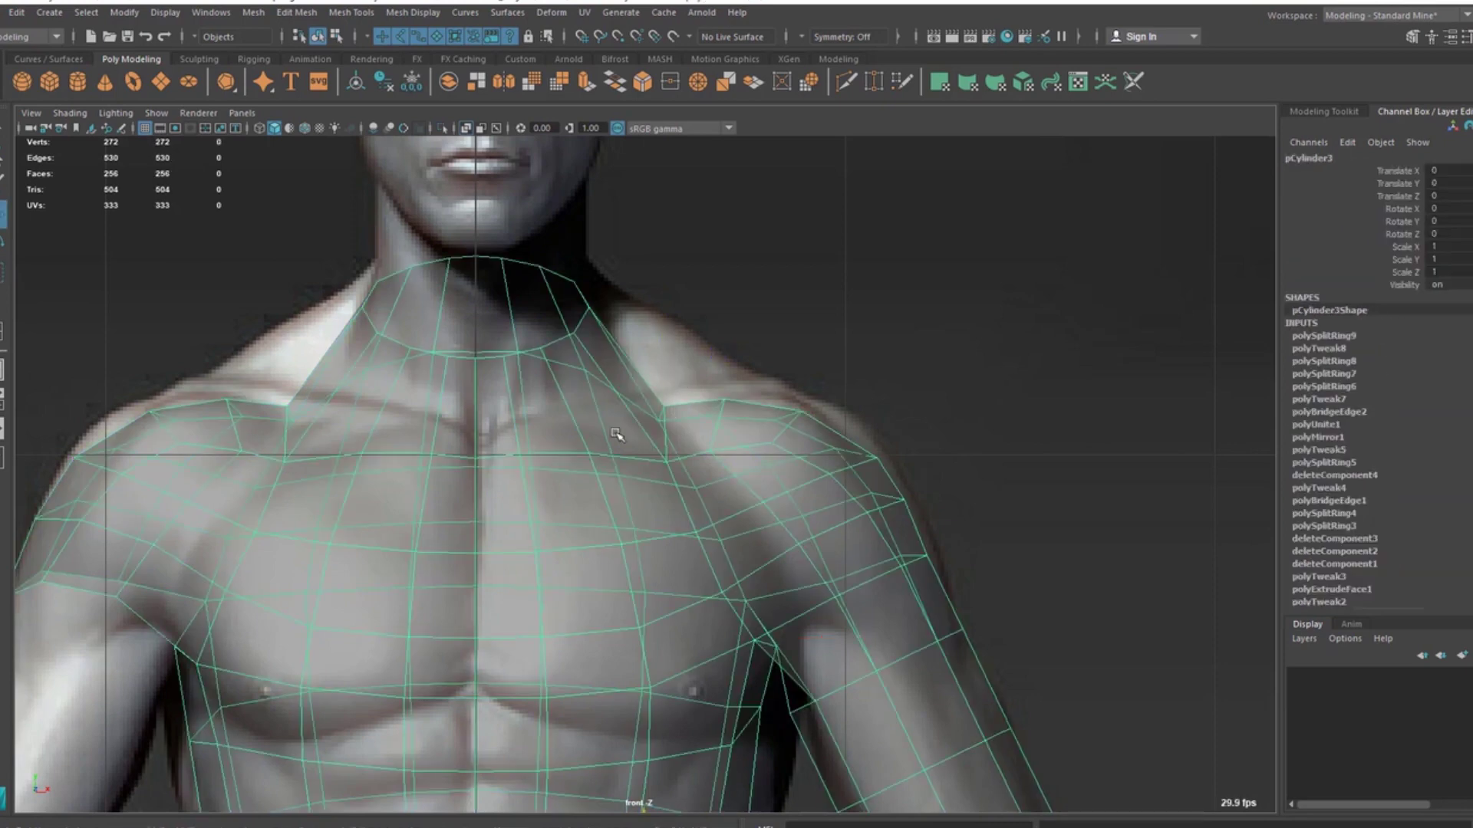
pyautogui.moveTo(613, 387); pyautogui.dragTo(681, 383, button='right')
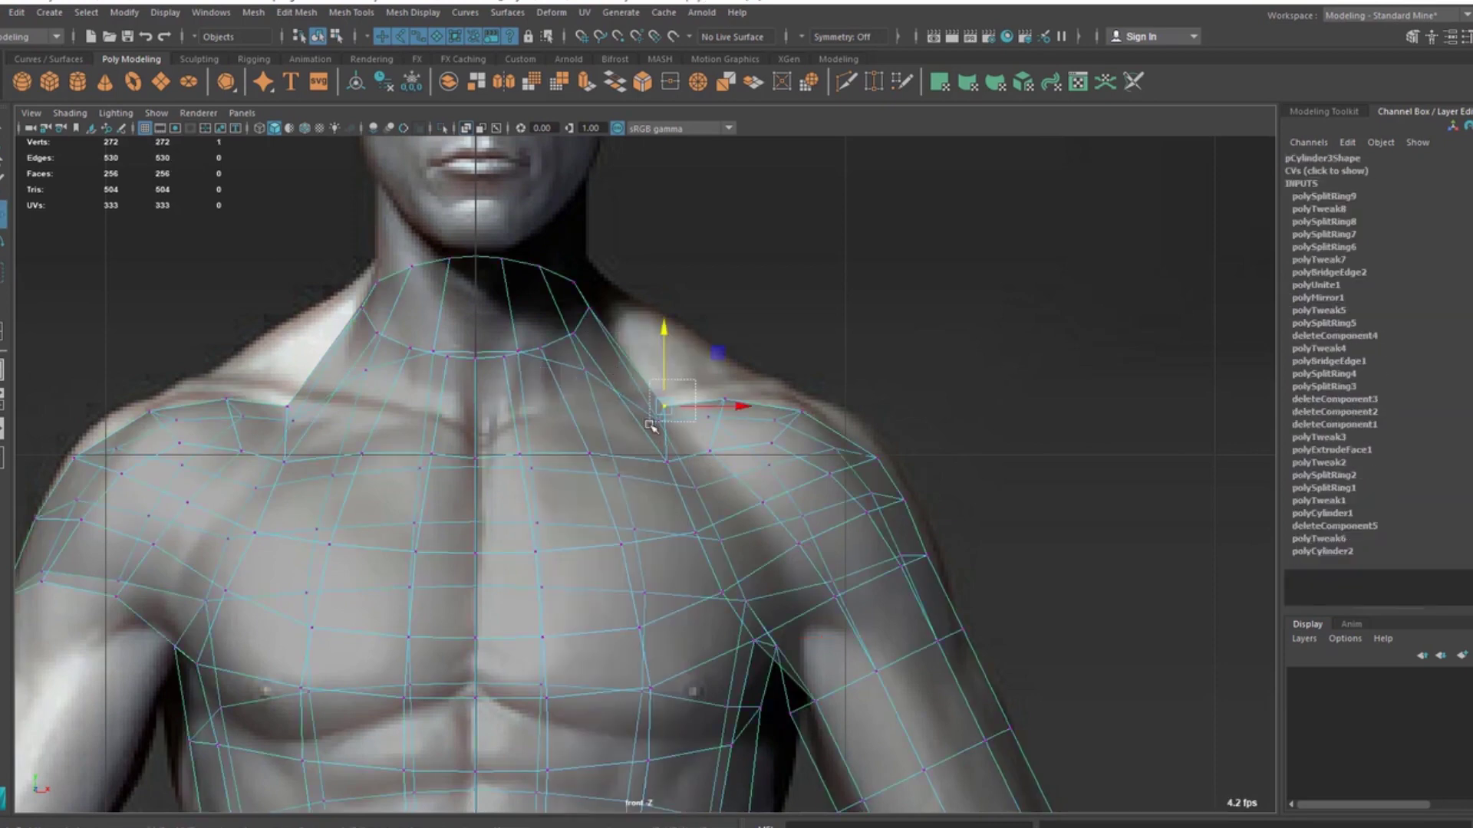
pyautogui.moveTo(664, 407); pyautogui.dragTo(672, 346)
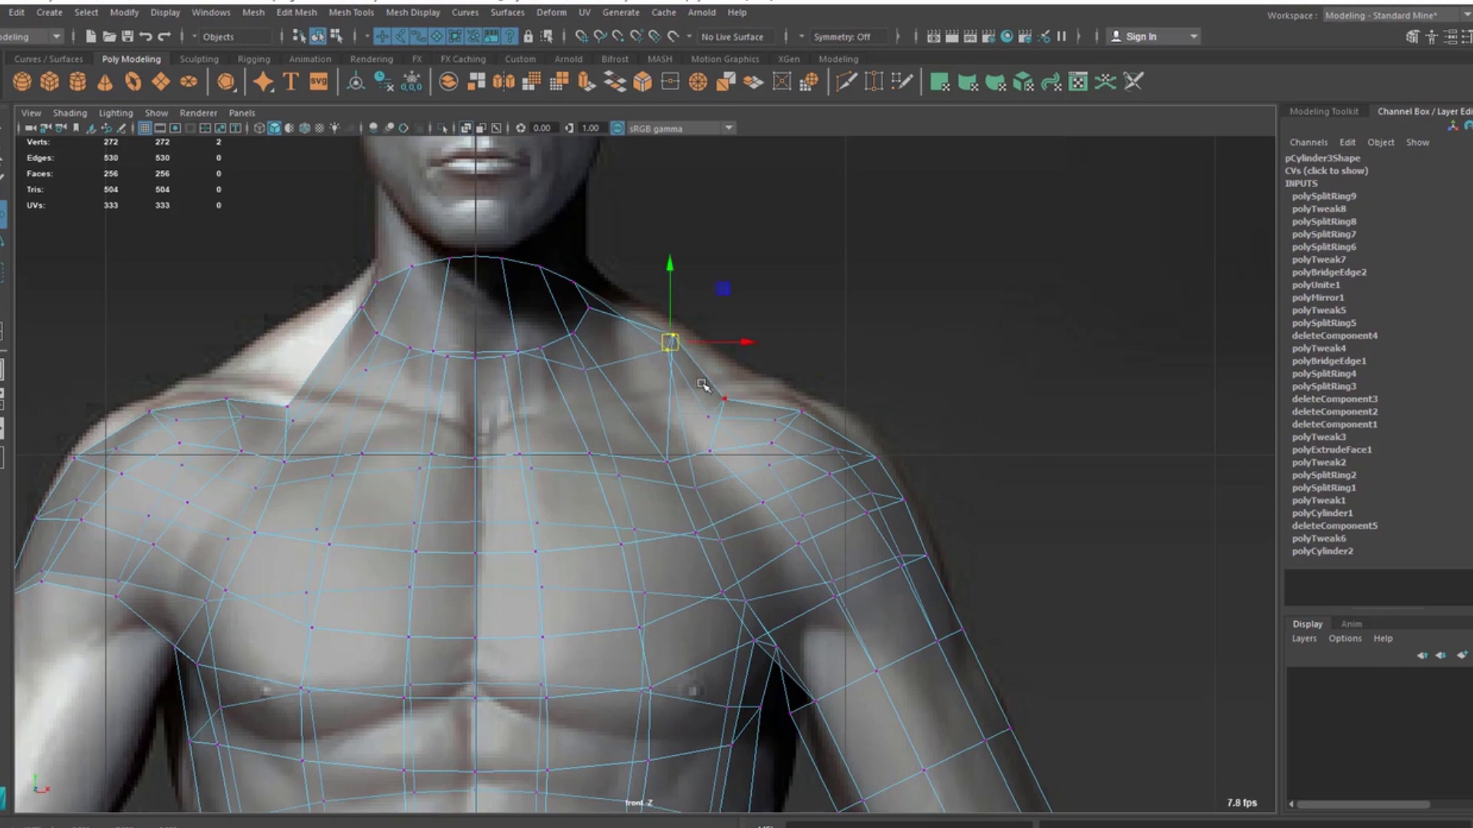
pyautogui.moveTo(746, 426); pyautogui.dragTo(744, 389)
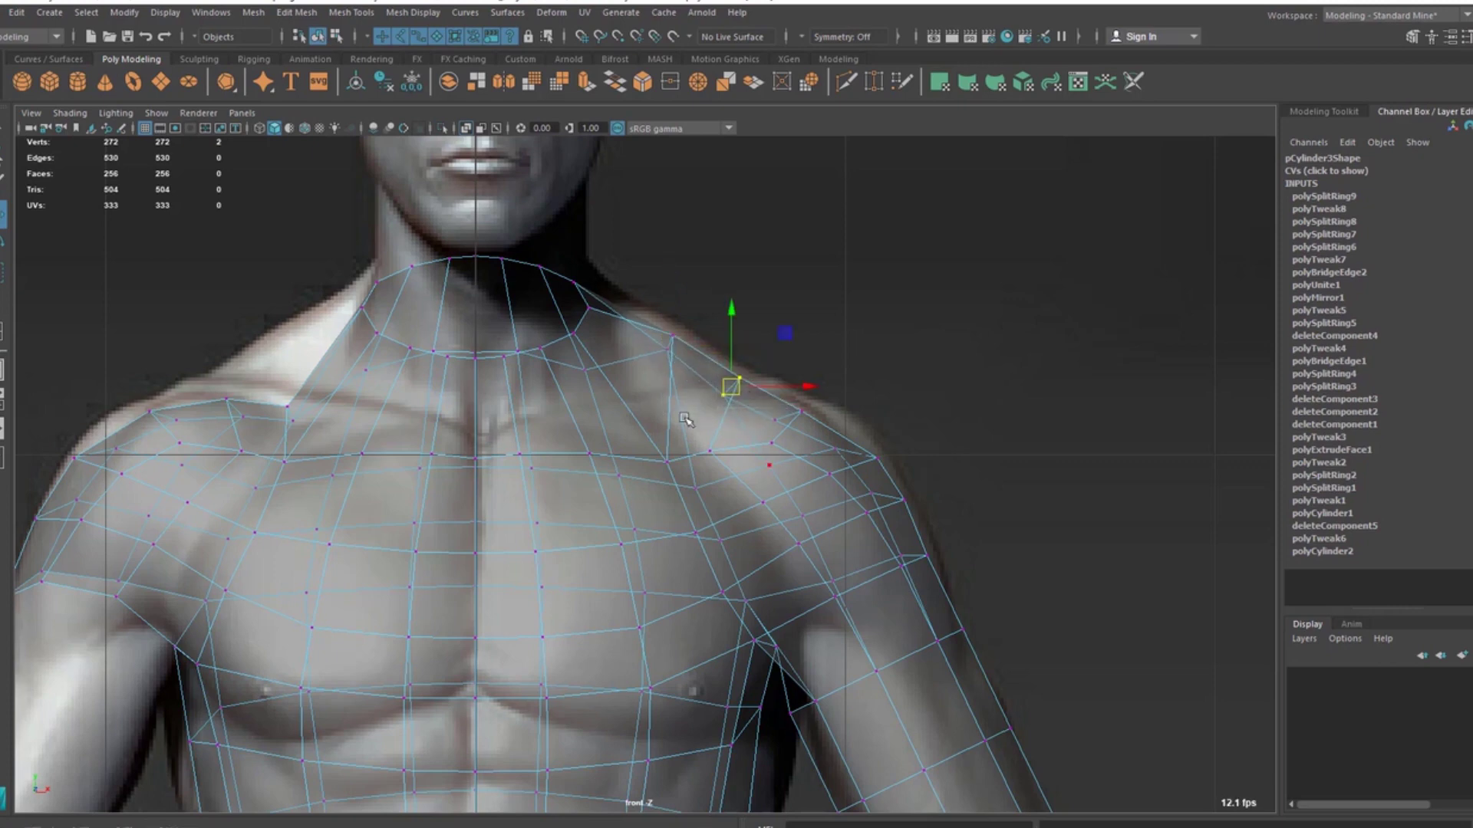
pyautogui.scroll(1, 687, 420)
pyautogui.keyDown('alt'); pyautogui.moveTo(701, 427); pyautogui.dragTo(690, 453, button='middle'); pyautogui.keyUp('alt')
pyautogui.scroll(2, 766, 400)
pyautogui.keyDown('alt'); pyautogui.moveTo(765, 400); pyautogui.dragTo(942, 286, button='middle'); pyautogui.keyUp('alt')
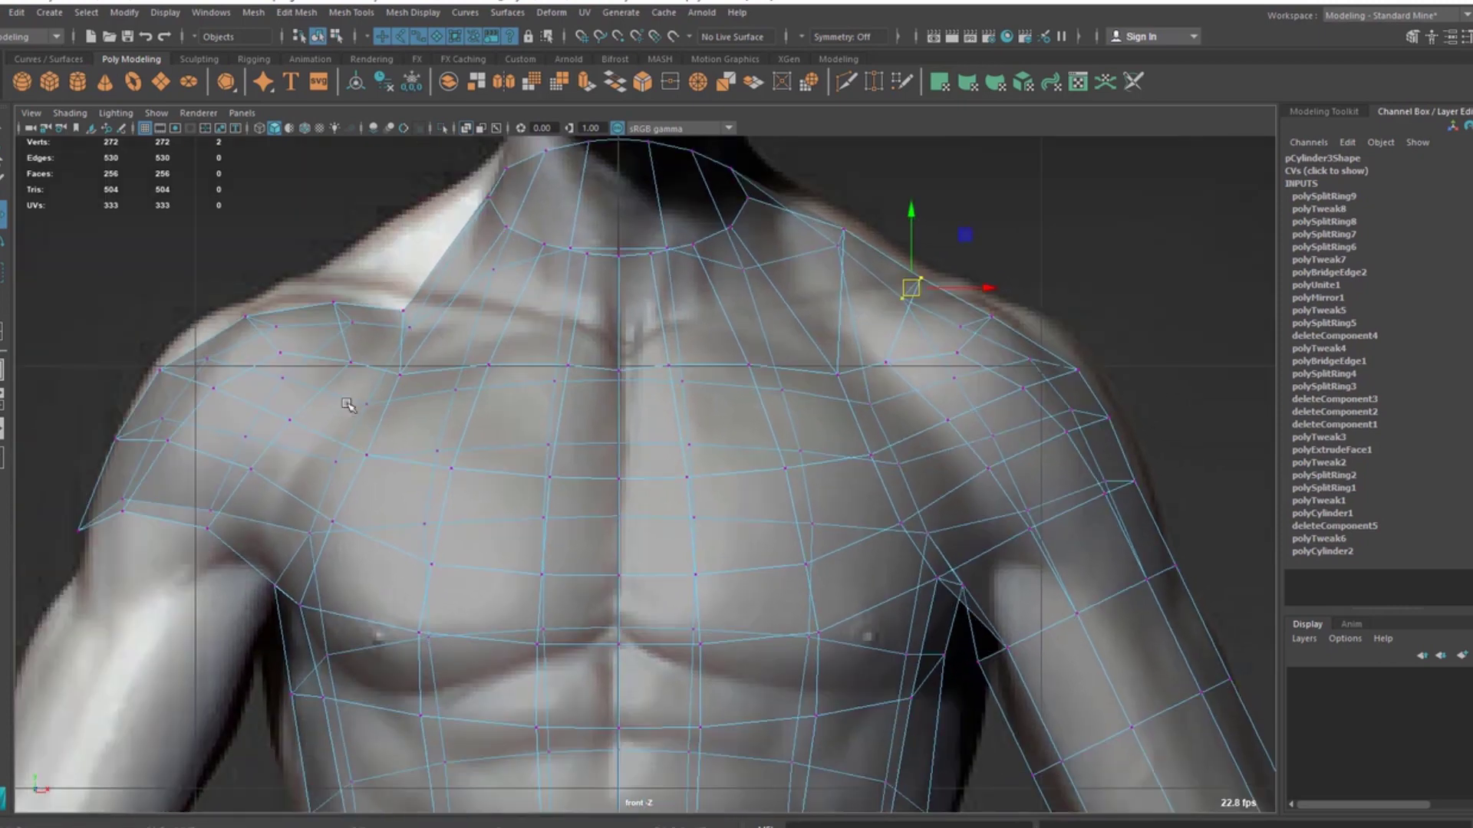
# Step: Adjust the height of the vertices on top of the shoulder in the perspective view and check the neck-to-shoulder slope
pyautogui.press('space')
pyautogui.press('space')
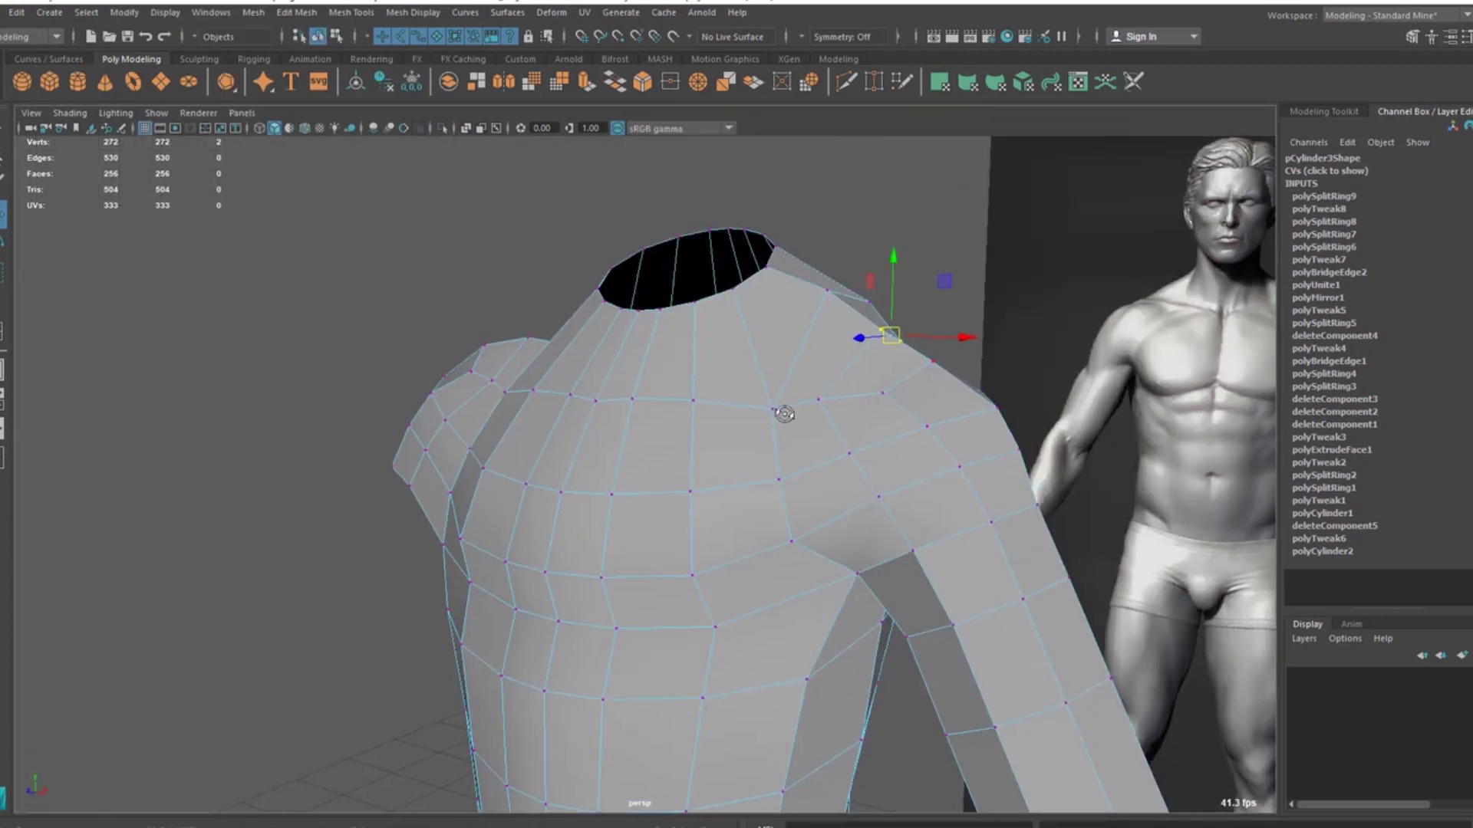
pyautogui.keyDown('alt'); pyautogui.moveTo(782, 415); pyautogui.dragTo(452, 380); pyautogui.keyUp('alt')
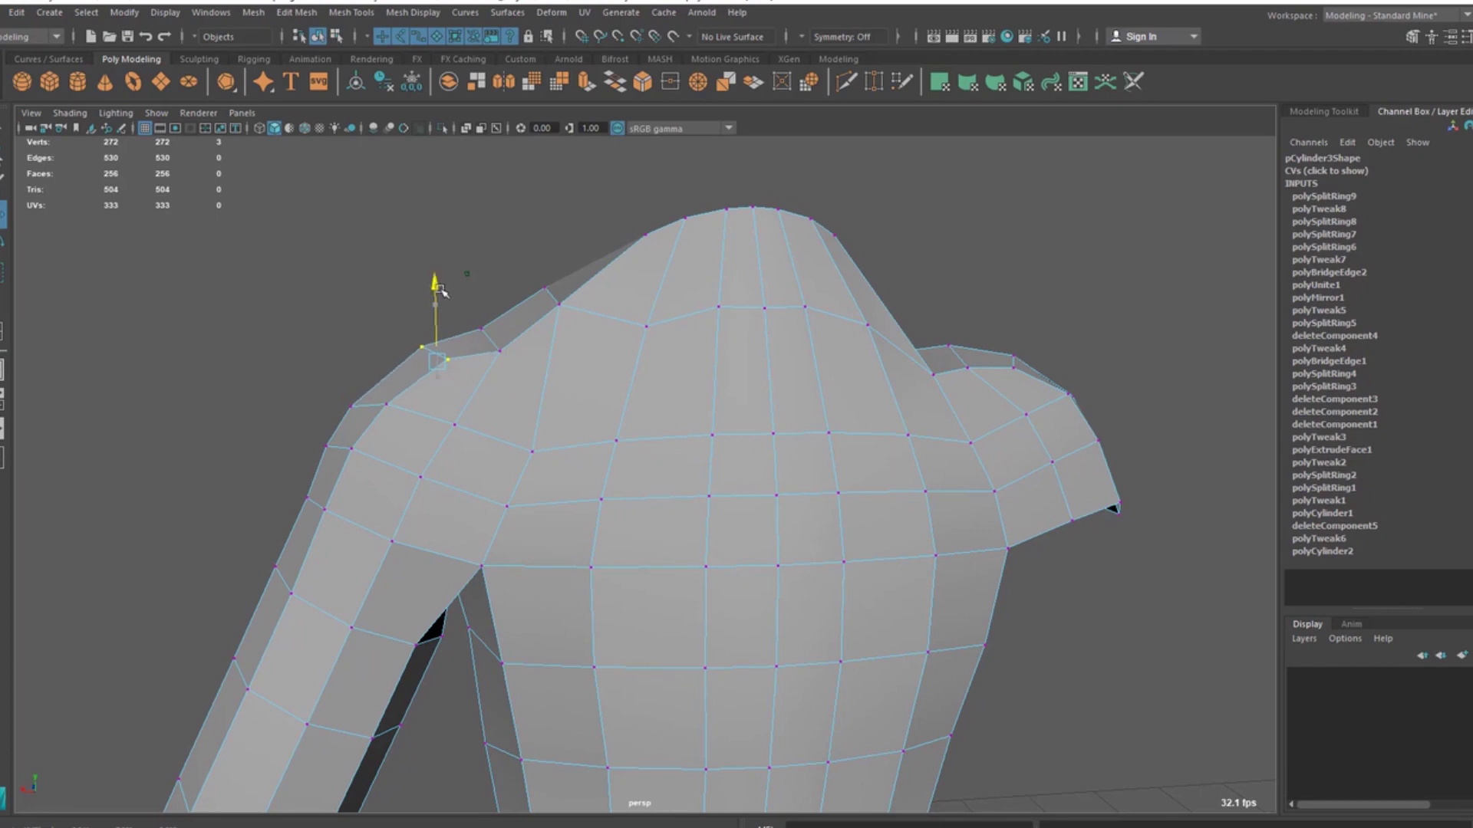
pyautogui.moveTo(437, 299)
pyautogui.keyDown('alt'); pyautogui.mouseDown()
pyautogui.moveTo(717, 392)
pyautogui.moveTo(749, 453)
pyautogui.moveTo(780, 440)
pyautogui.mouseUp(); pyautogui.keyUp('alt')
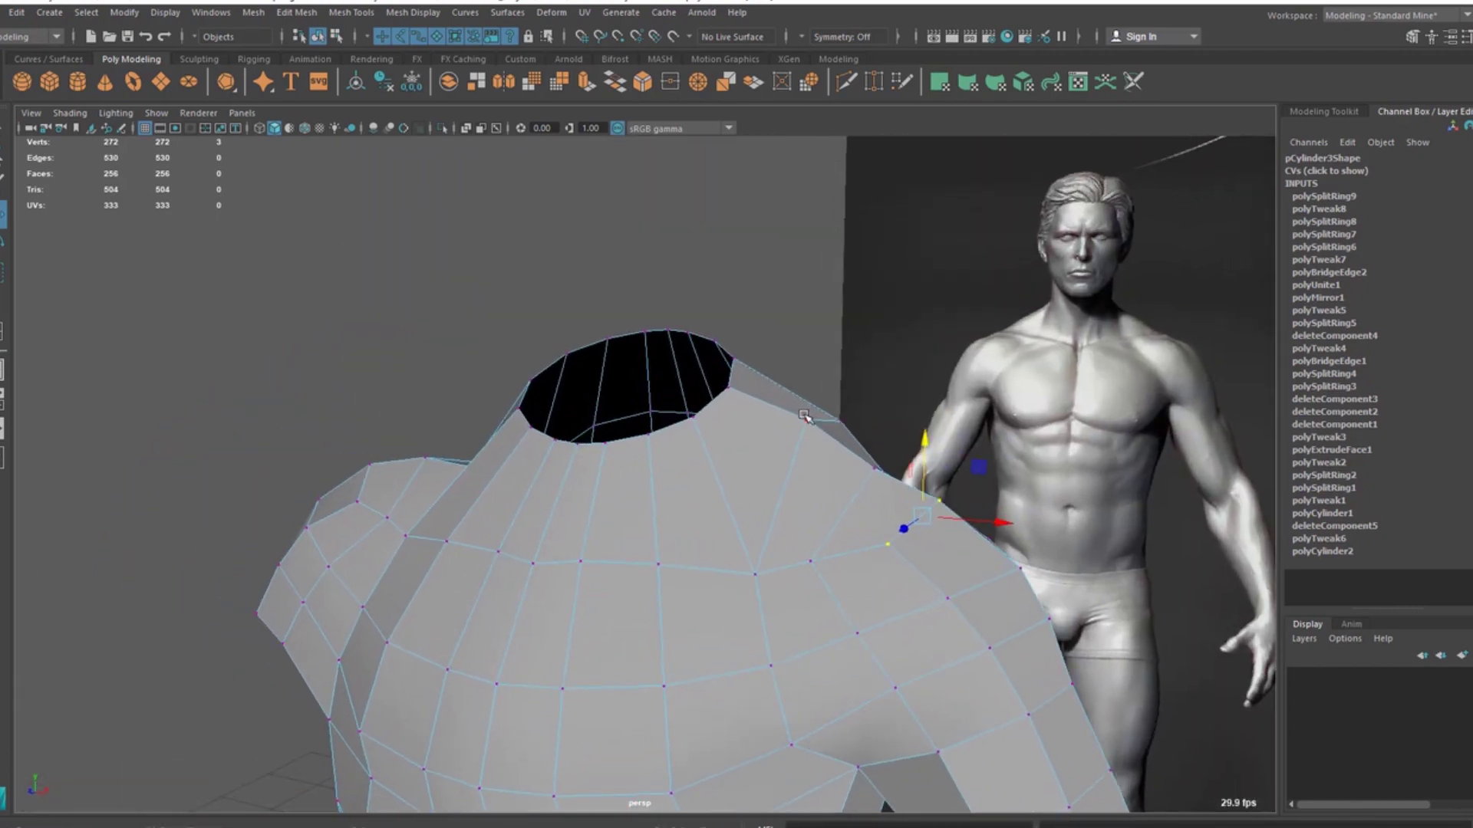
pyautogui.click(805, 418)
pyautogui.moveTo(812, 351)
pyautogui.keyDown('alt'); pyautogui.mouseDown()
pyautogui.moveTo(737, 391)
pyautogui.moveTo(822, 371)
pyautogui.moveTo(779, 467)
pyautogui.moveTo(826, 330)
pyautogui.mouseUp(); pyautogui.keyUp('alt')
pyautogui.click(815, 280)
pyautogui.moveTo(818, 259); pyautogui.dragTo(558, 417)
# Step: Delete the faces of the torso half without the full arm in the front view
pyautogui.keyDown('alt'); pyautogui.moveTo(558, 417); pyautogui.dragTo(601, 440, button='right'); pyautogui.keyUp('alt')
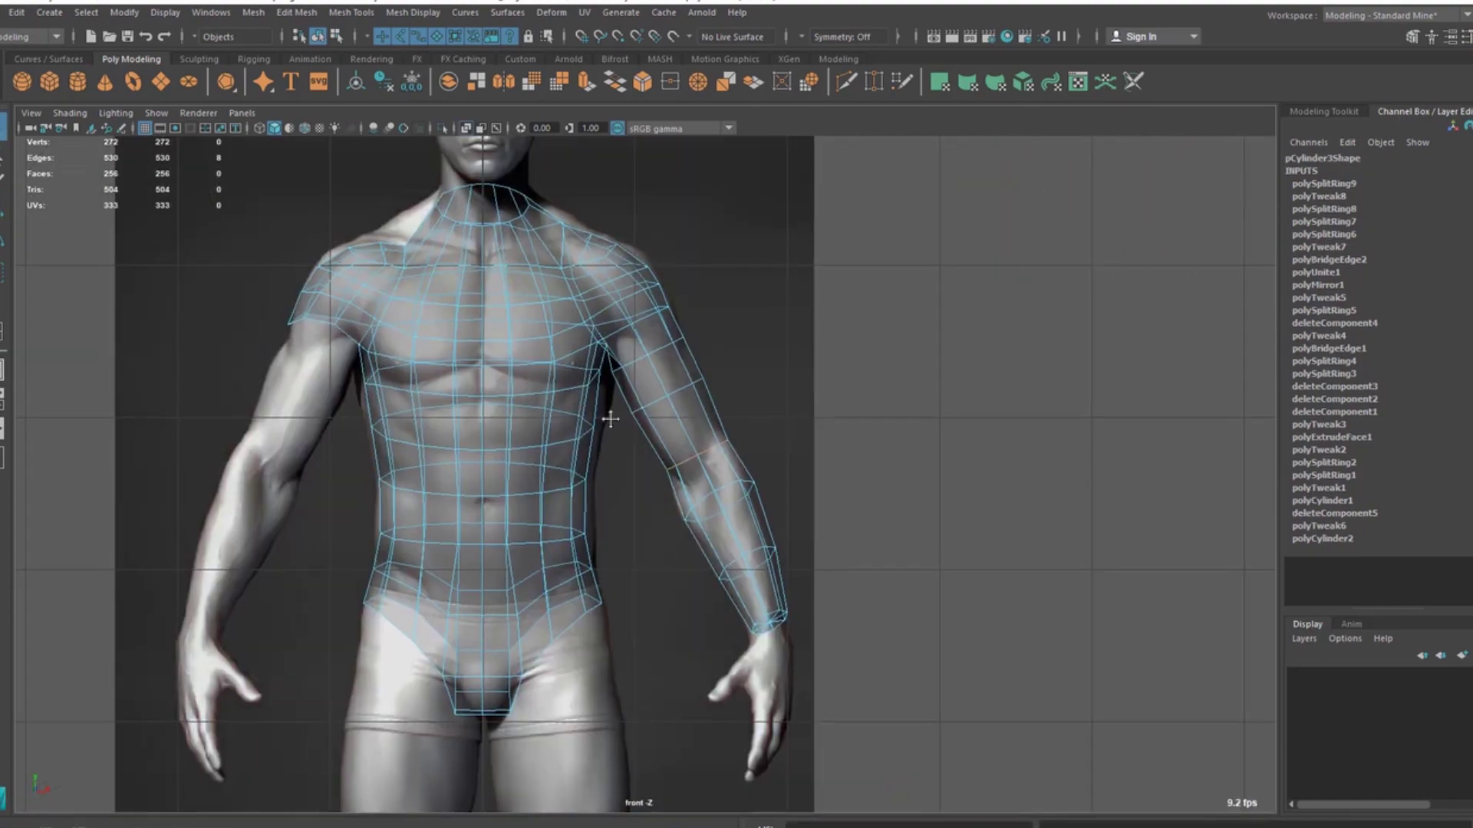
pyautogui.keyDown('alt'); pyautogui.moveTo(609, 417); pyautogui.dragTo(697, 421, button='middle'); pyautogui.keyUp('alt')
pyautogui.moveTo(555, 260); pyautogui.dragTo(555, 295, button='right')
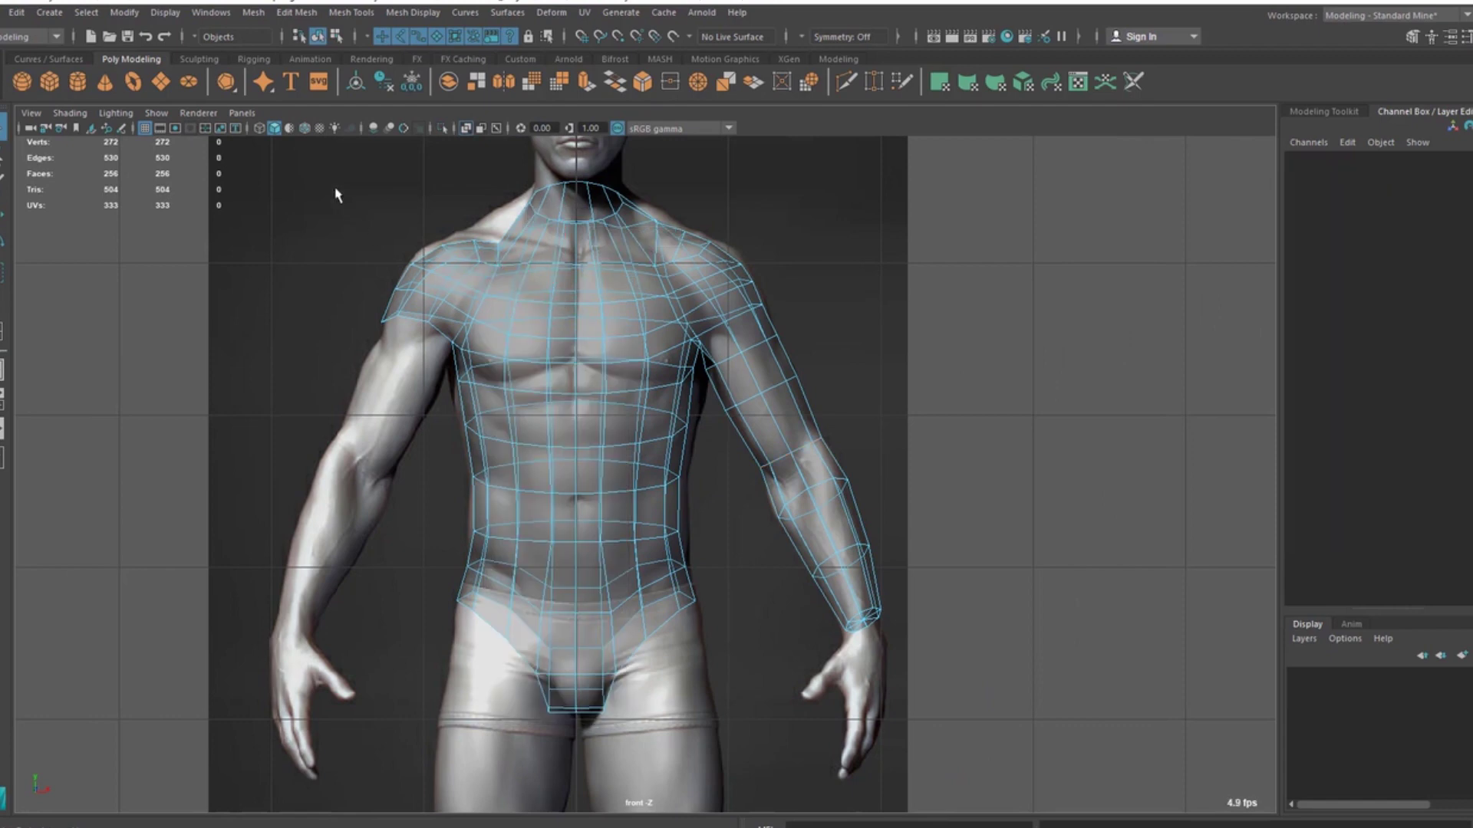
pyautogui.moveTo(463, 421); pyautogui.dragTo(567, 736)
pyautogui.press('Delete')
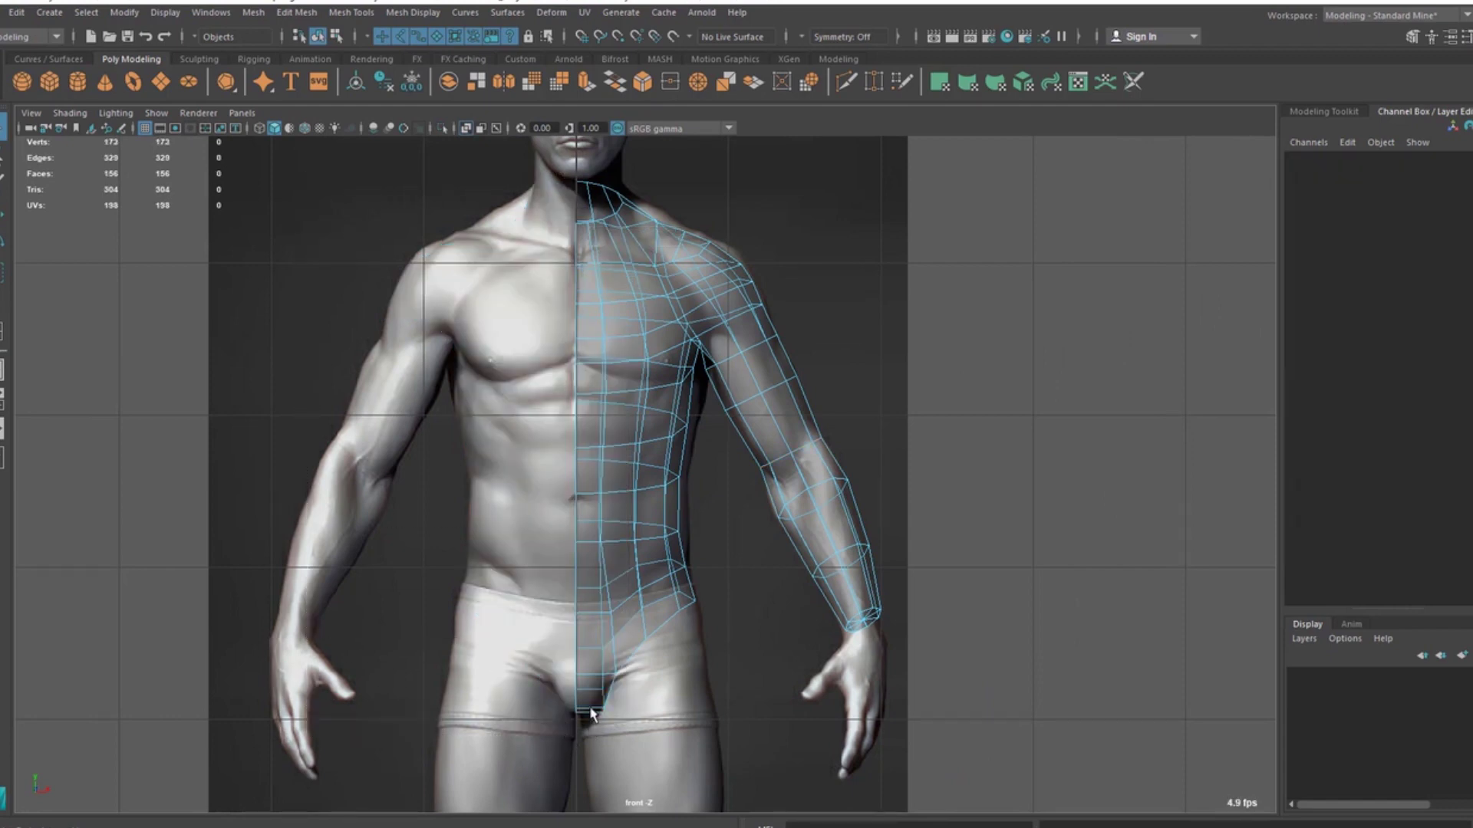
# Step: Select the vertices along the open centre line and check their alignment from the neck down to the pelvis
pyautogui.scroll(3, 593, 509)
pyautogui.scroll(3, 593, 509)
pyautogui.keyDown('alt'); pyautogui.moveTo(593, 509); pyautogui.dragTo(608, 674, button='middle'); pyautogui.keyUp('alt')
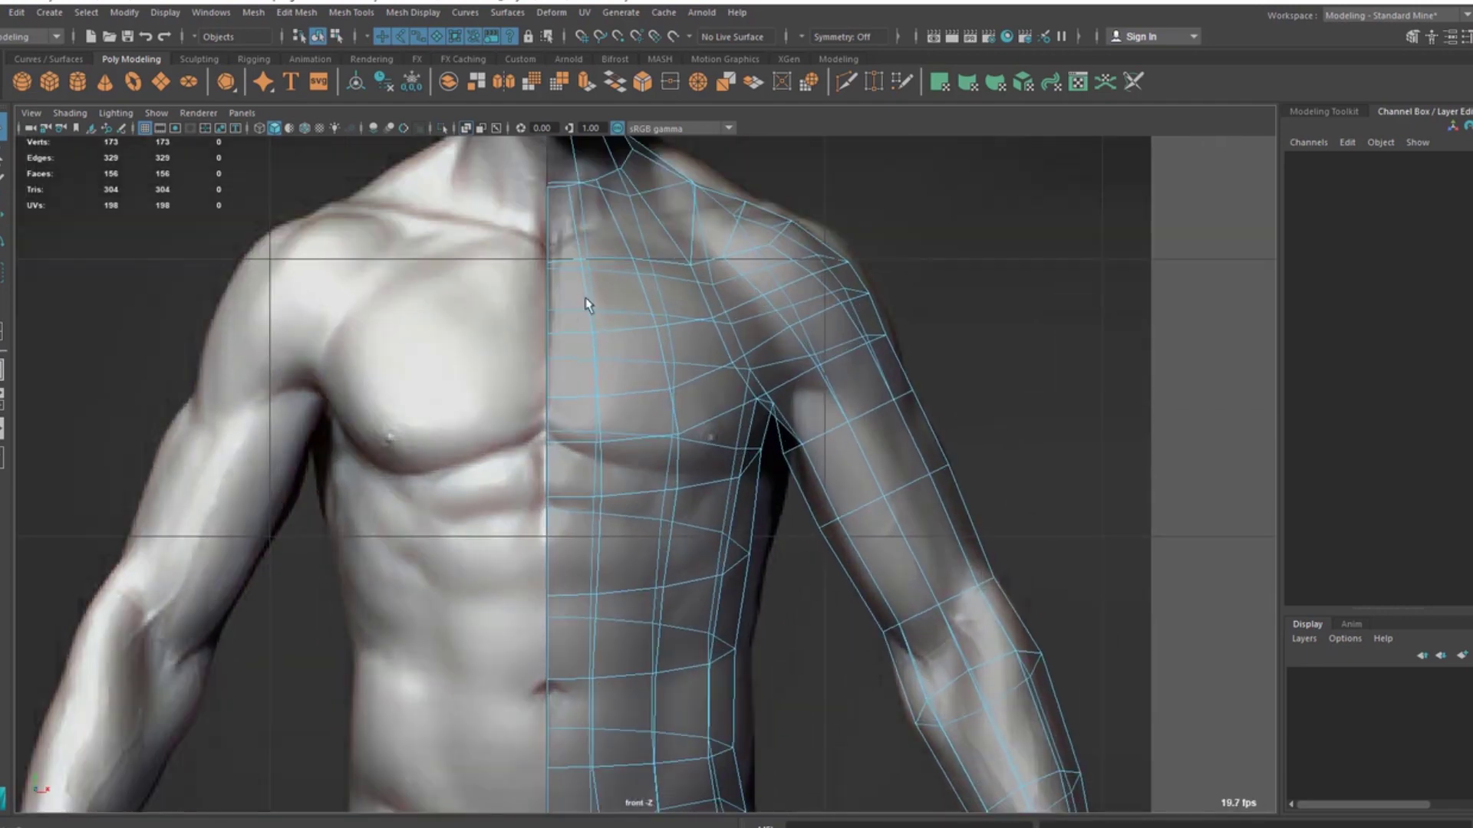
pyautogui.moveTo(615, 246); pyautogui.dragTo(474, 228, button='right')
pyautogui.keyDown('alt'); pyautogui.moveTo(542, 146); pyautogui.dragTo(563, 243, button='middle'); pyautogui.keyUp('alt')
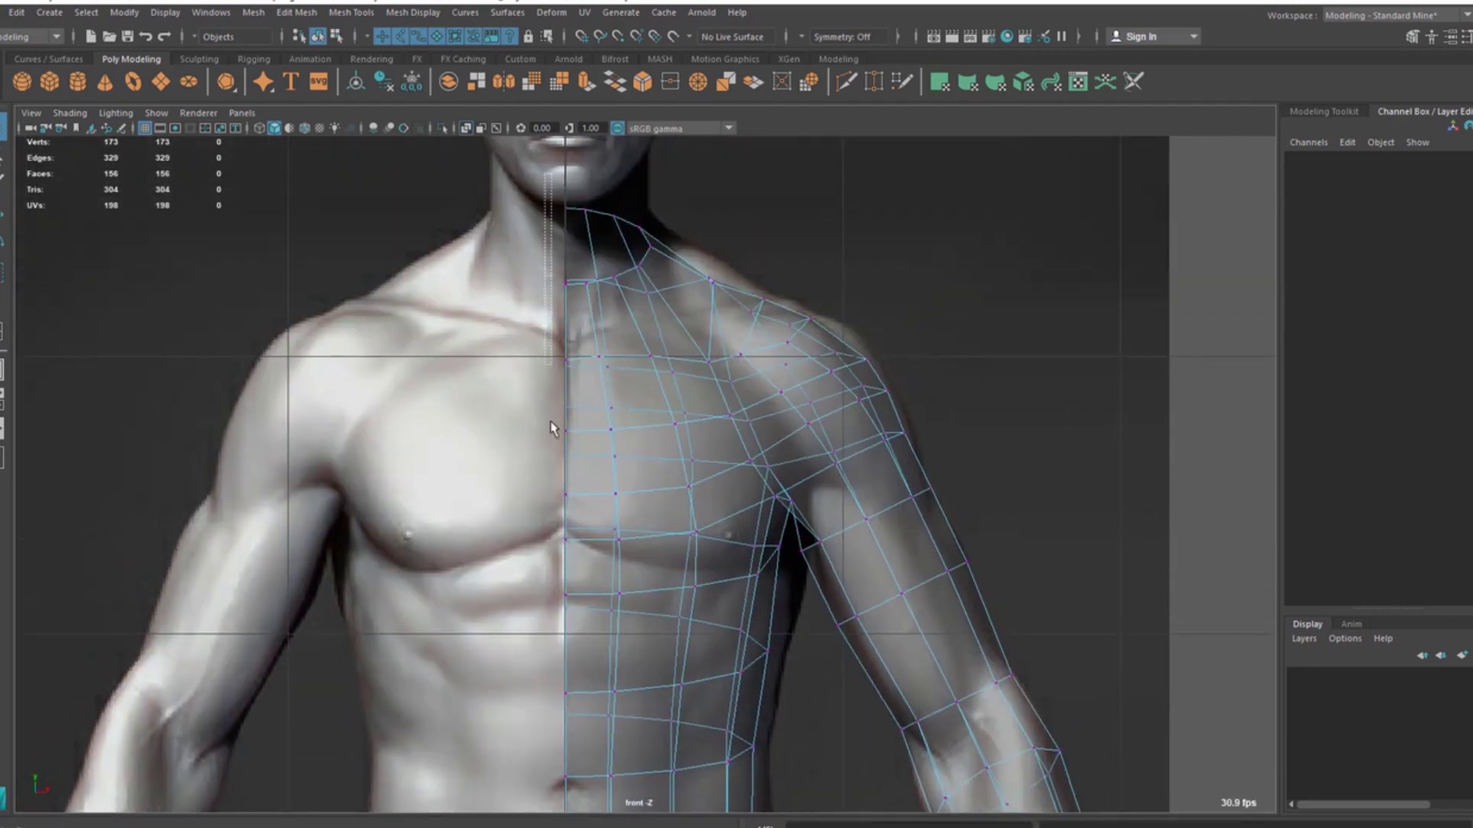
pyautogui.moveTo(550, 421); pyautogui.dragTo(583, 767)
pyautogui.keyDown('alt'); pyautogui.moveTo(600, 267); pyautogui.dragTo(591, 435, button='middle'); pyautogui.keyUp('alt')
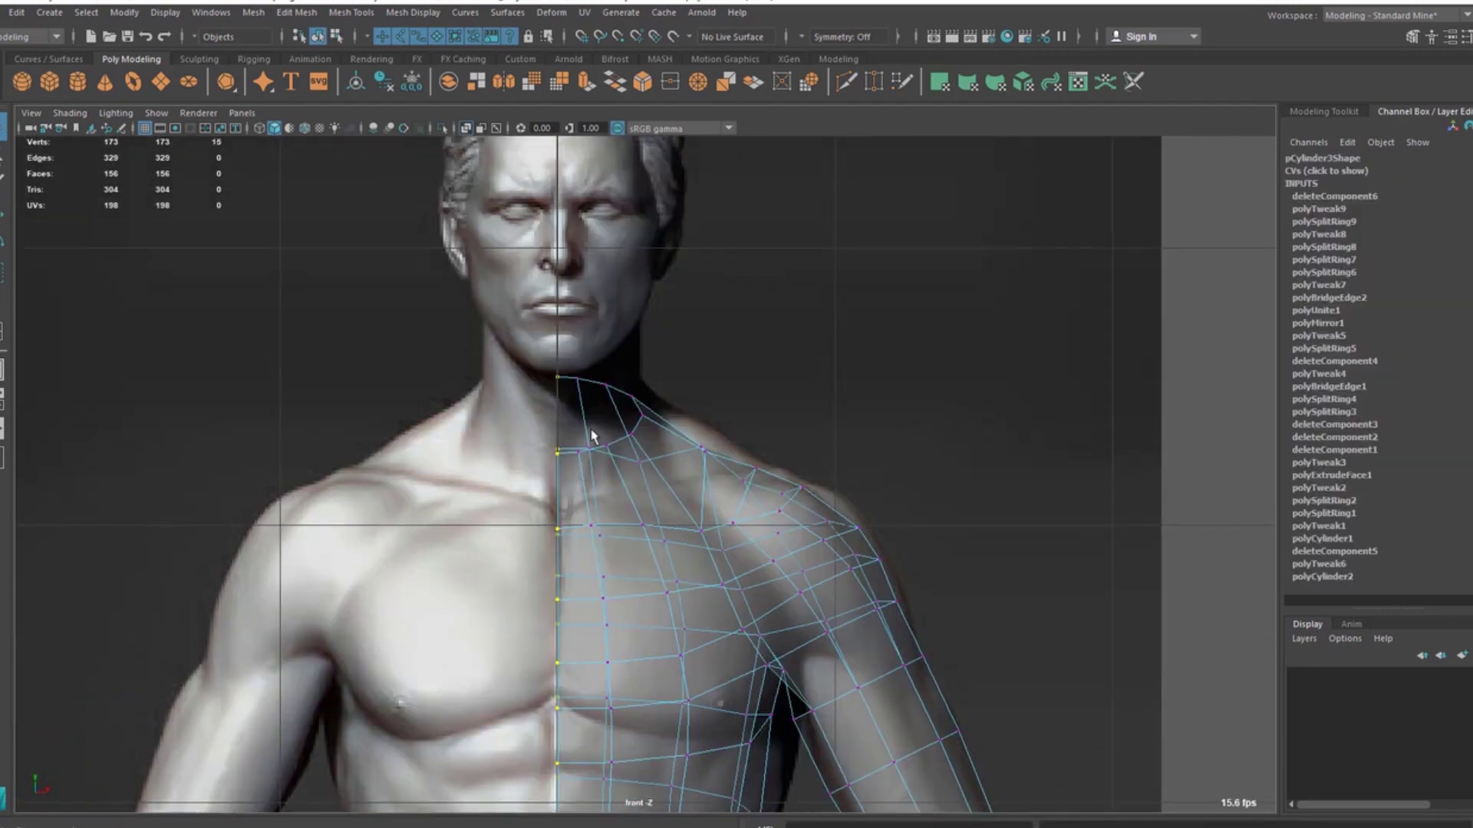
pyautogui.keyDown('alt'); pyautogui.moveTo(590, 435); pyautogui.dragTo(575, 224, button='right'); pyautogui.keyUp('alt')
pyautogui.keyDown('alt'); pyautogui.moveTo(597, 297); pyautogui.dragTo(556, 266, button='right'); pyautogui.keyUp('alt')
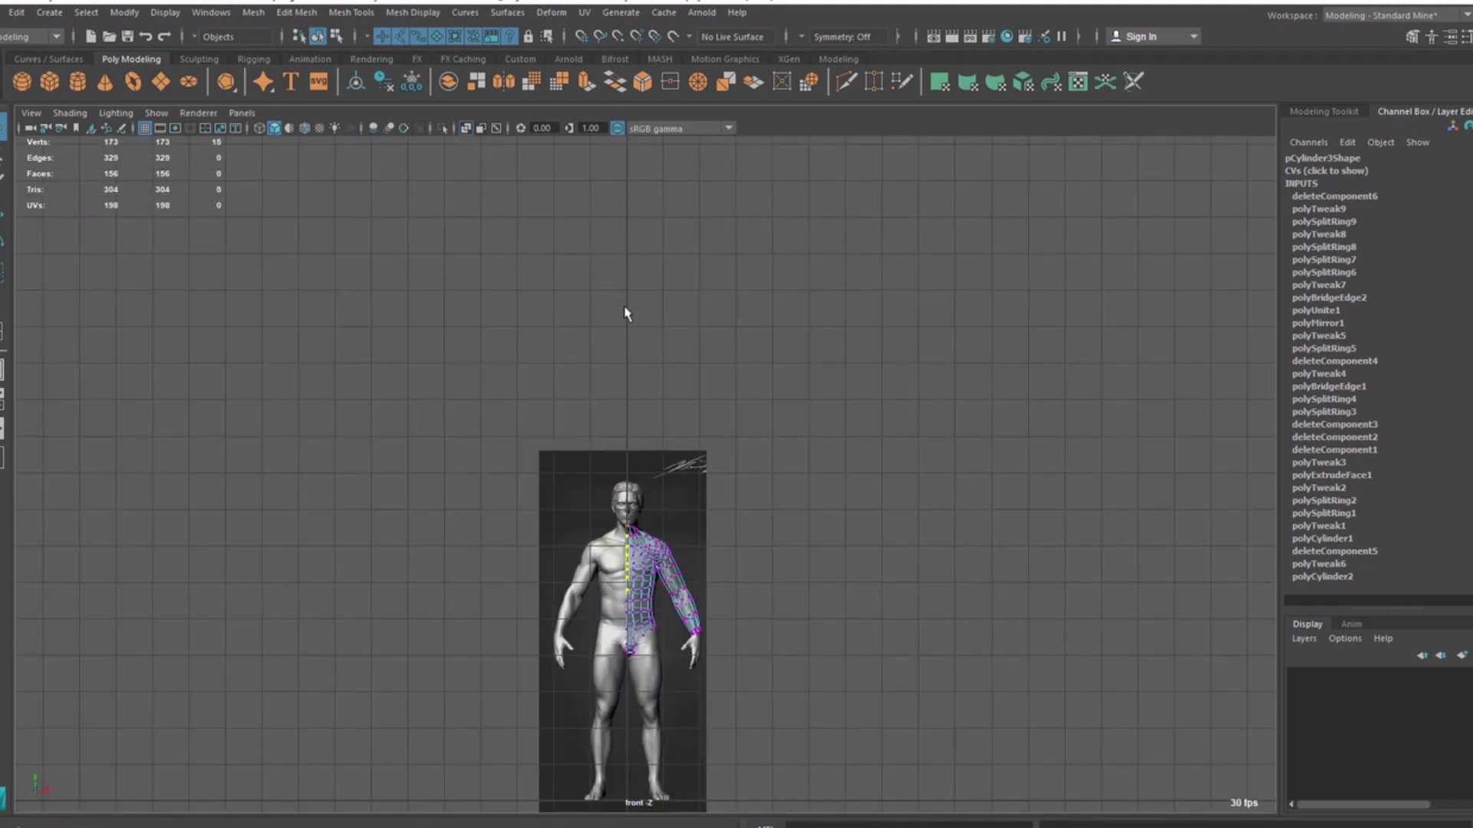
pyautogui.keyDown('alt'); pyautogui.moveTo(625, 290); pyautogui.dragTo(657, 3, button='middle'); pyautogui.keyUp('alt')
pyautogui.keyDown('alt'); pyautogui.moveTo(858, 338); pyautogui.dragTo(814, 479, button='middle'); pyautogui.keyUp('alt')
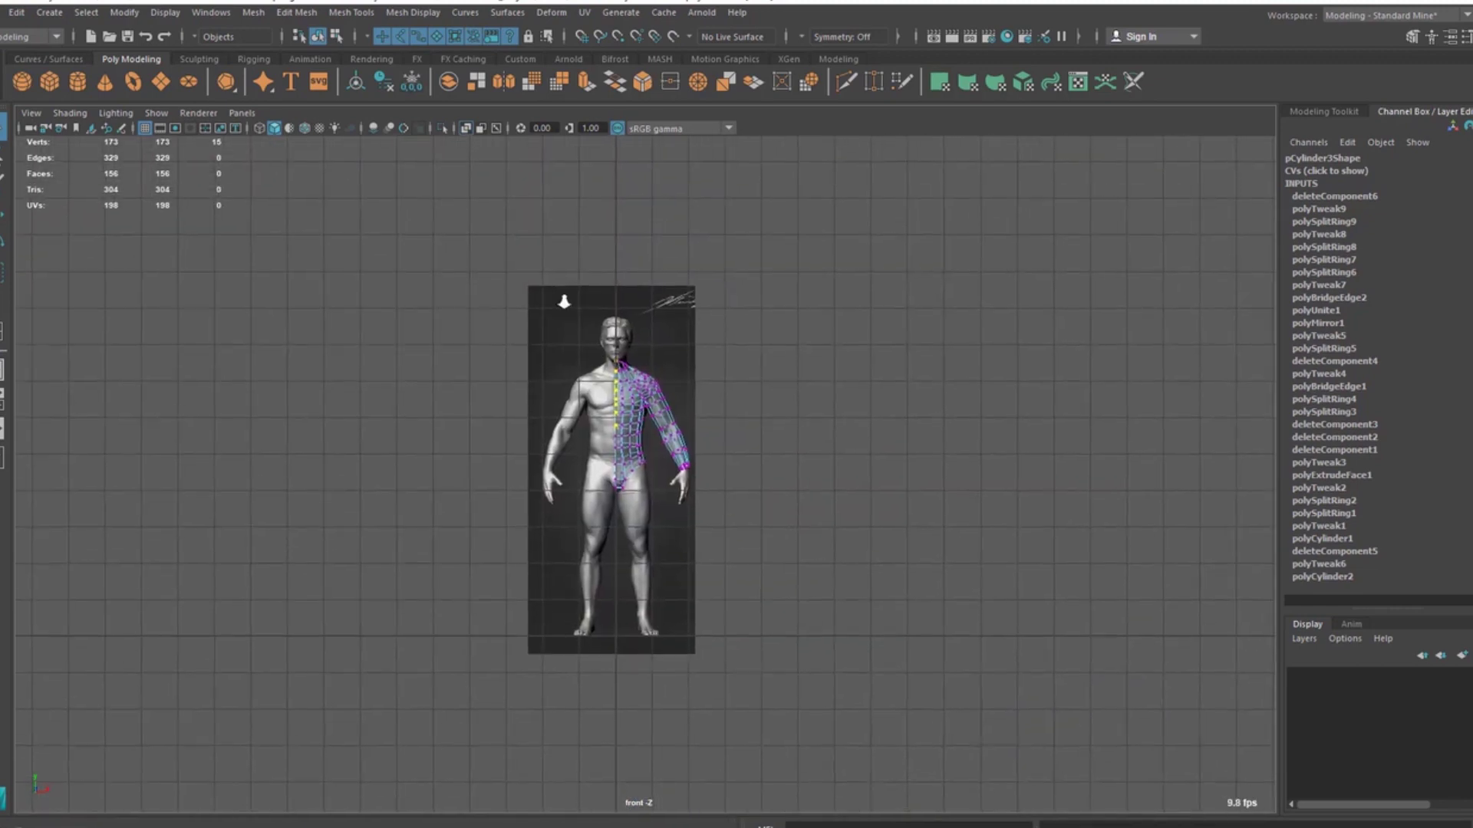
pyautogui.keyDown('alt'); pyautogui.moveTo(563, 299); pyautogui.dragTo(618, 399, button='right'); pyautogui.keyUp('alt')
pyautogui.keyDown('alt'); pyautogui.moveTo(507, 284); pyautogui.dragTo(592, 408, button='middle'); pyautogui.keyUp('alt')
pyautogui.keyDown('alt'); pyautogui.moveTo(806, 564); pyautogui.dragTo(845, 589, button='right'); pyautogui.keyUp('alt')
pyautogui.keyDown('alt'); pyautogui.moveTo(677, 539); pyautogui.dragTo(710, 560, button='right'); pyautogui.keyUp('alt')
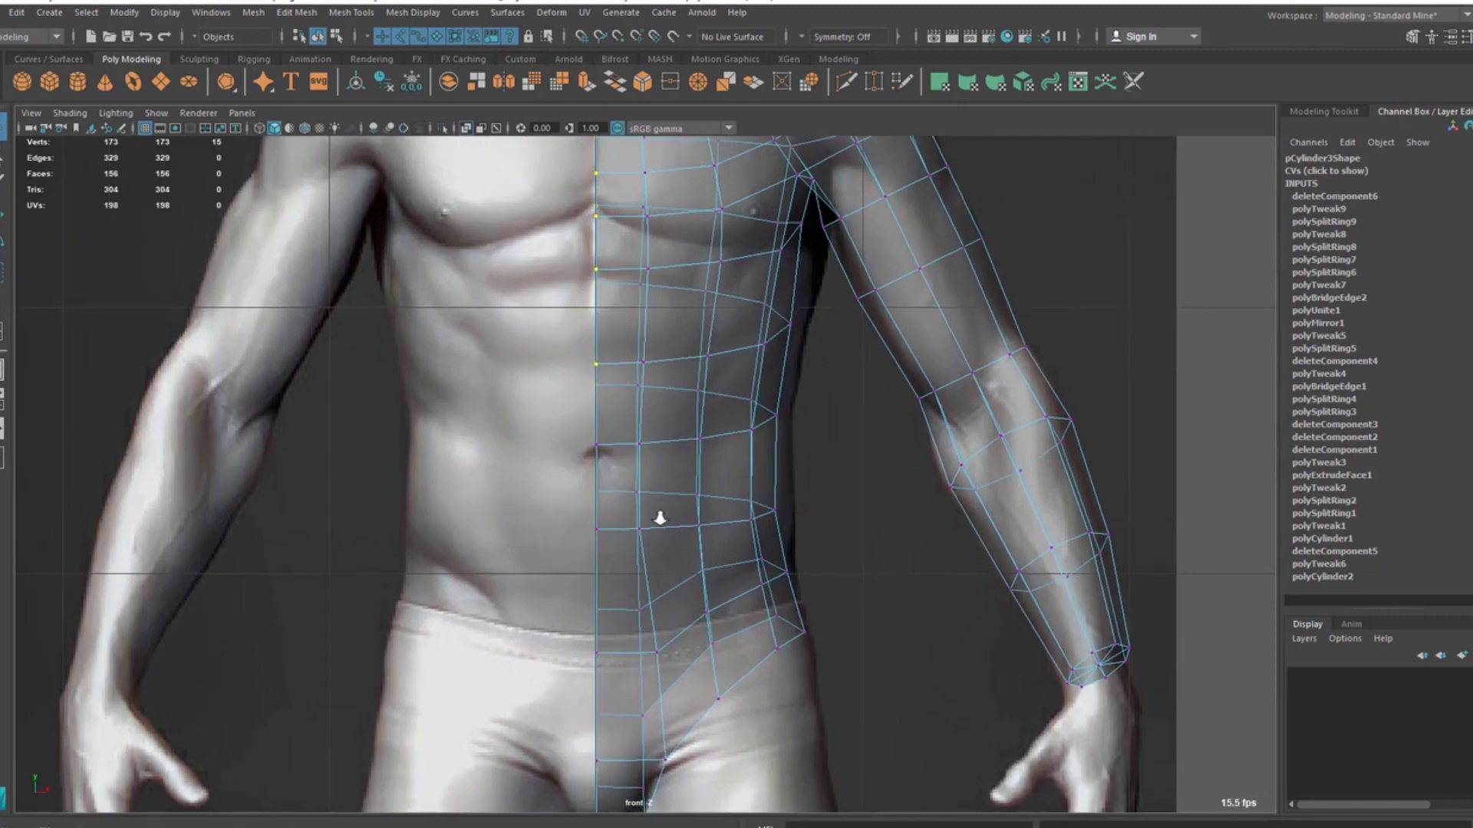
# Step: Nudge the centre-line vertex at the navel slightly sideways in the front view and return to object mode
pyautogui.keyDown('alt'); pyautogui.moveTo(657, 517); pyautogui.dragTo(673, 530, button='right'); pyautogui.keyUp('alt')
pyautogui.scroll(2, 604, 482)
pyautogui.press('w')
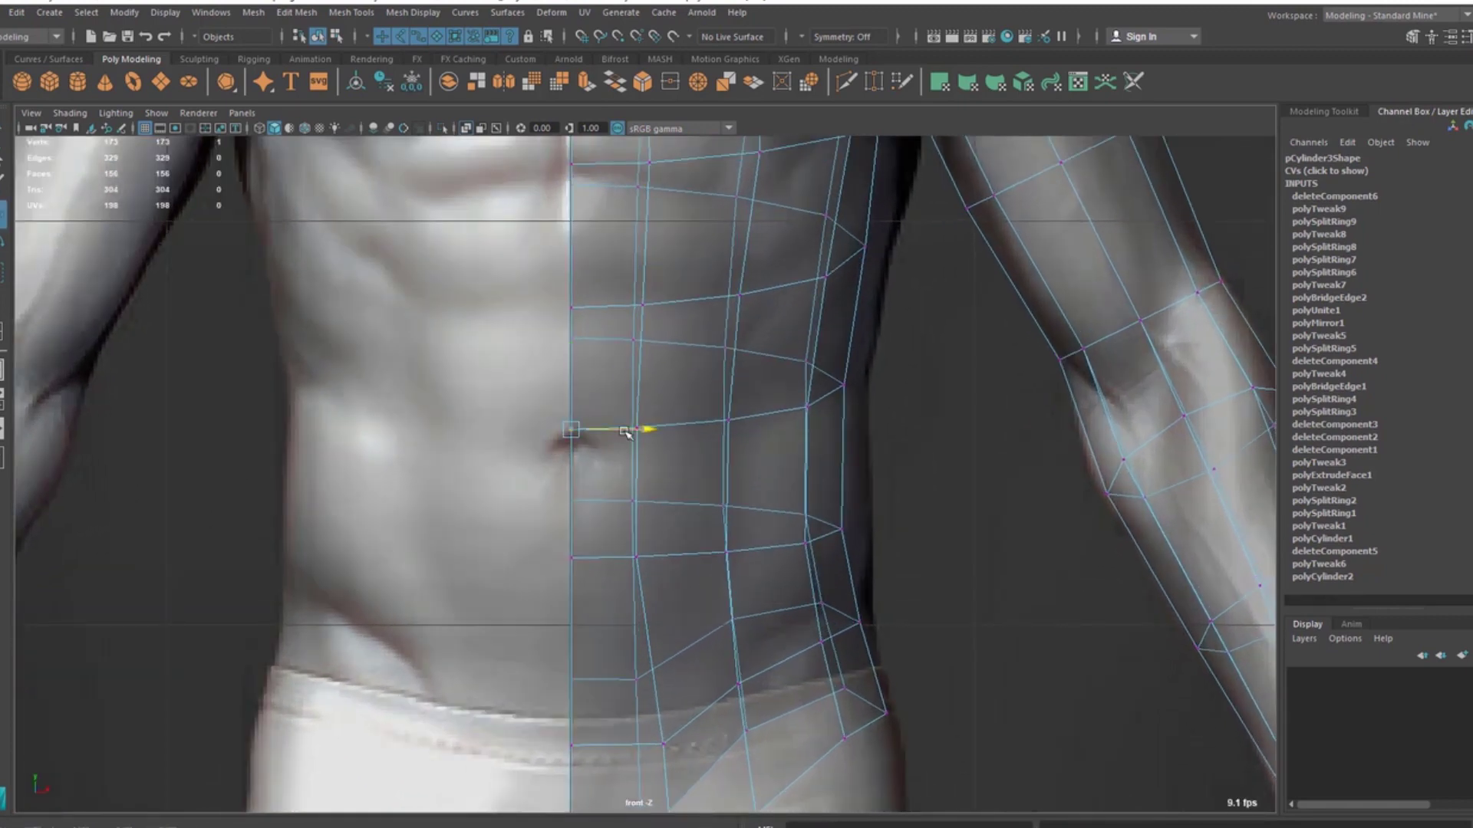
pyautogui.moveTo(626, 433); pyautogui.dragTo(631, 433)
pyautogui.moveTo(605, 320); pyautogui.dragTo(790, 209, button='right')
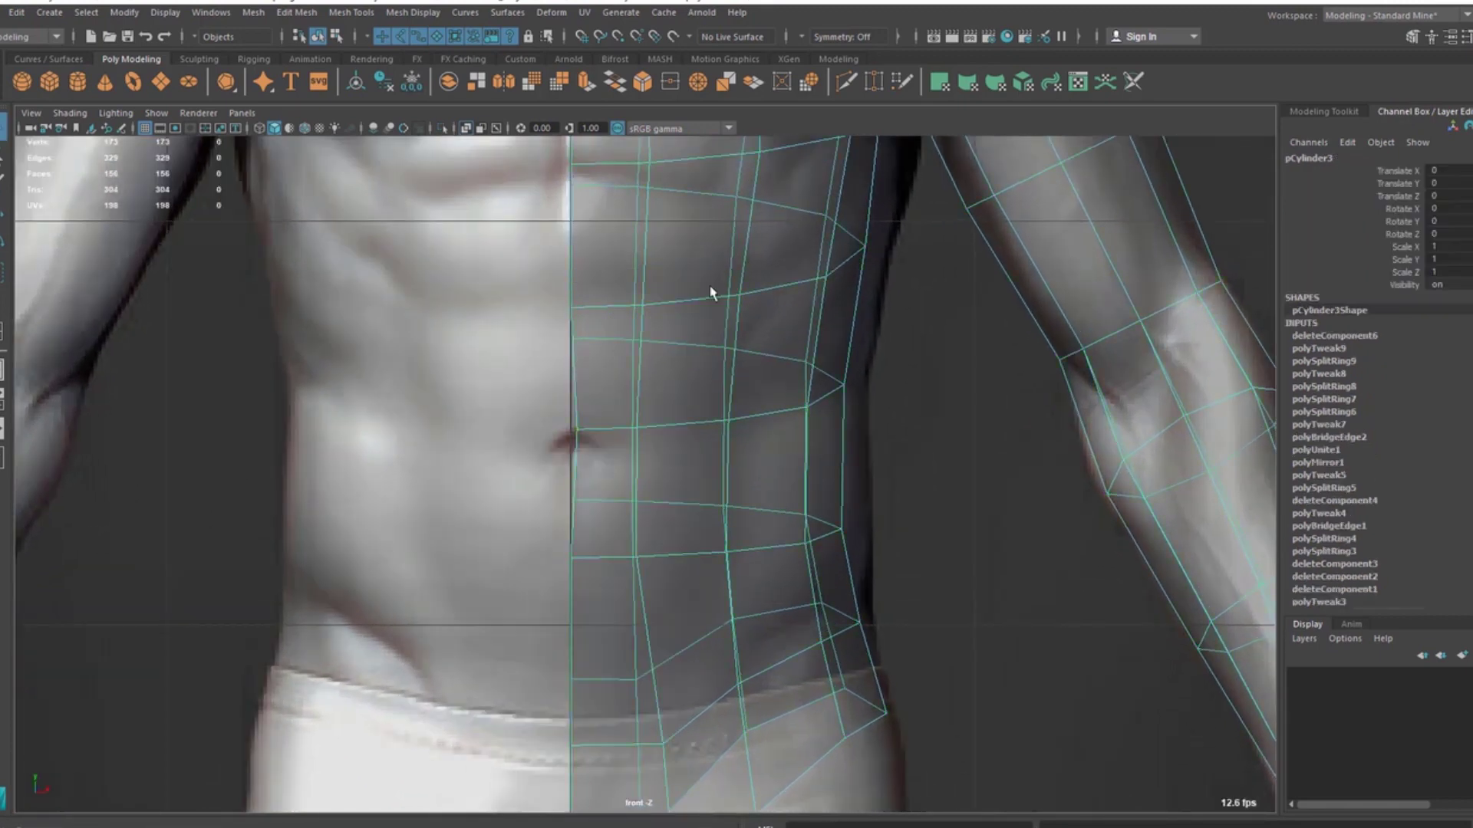
# Step: Mirror the half torso with its arm across the X axis, merging the border vertices
pyautogui.scroll(-3, 651, 472)
pyautogui.press('space')
pyautogui.press('space')
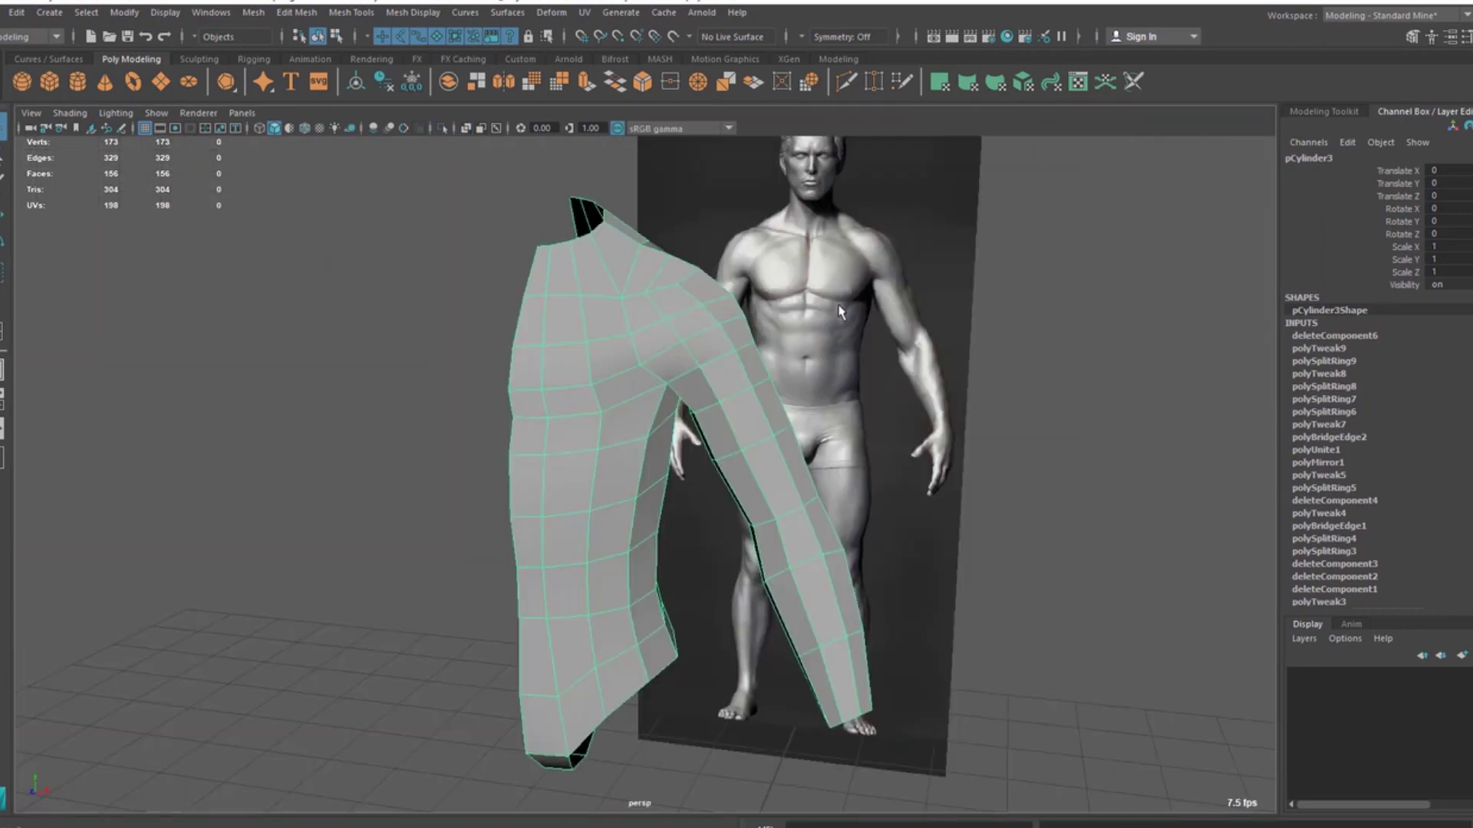
pyautogui.keyDown('alt'); pyautogui.moveTo(775, 397); pyautogui.dragTo(732, 404); pyautogui.keyUp('alt')
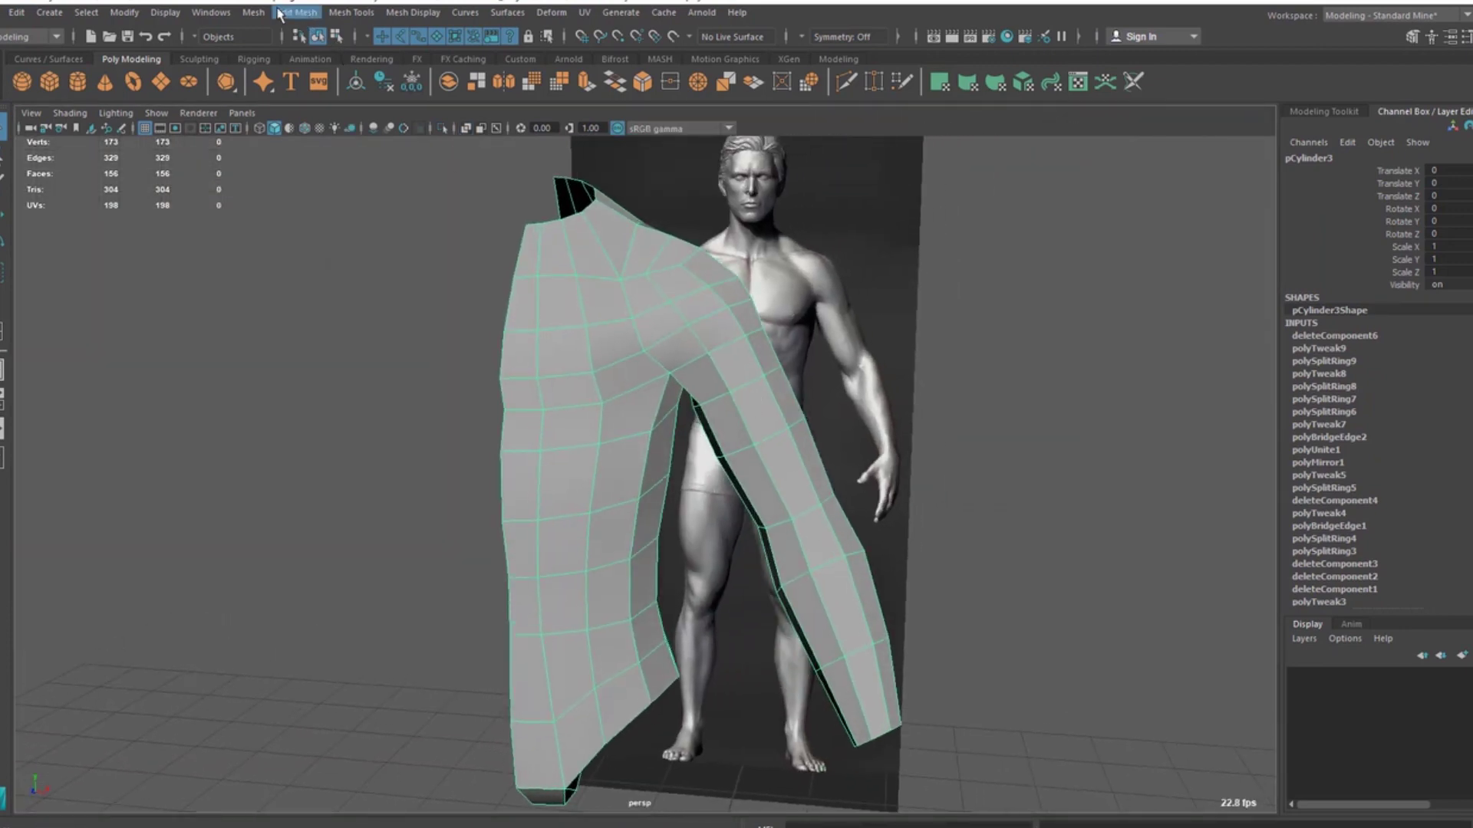
pyautogui.click(253, 12)
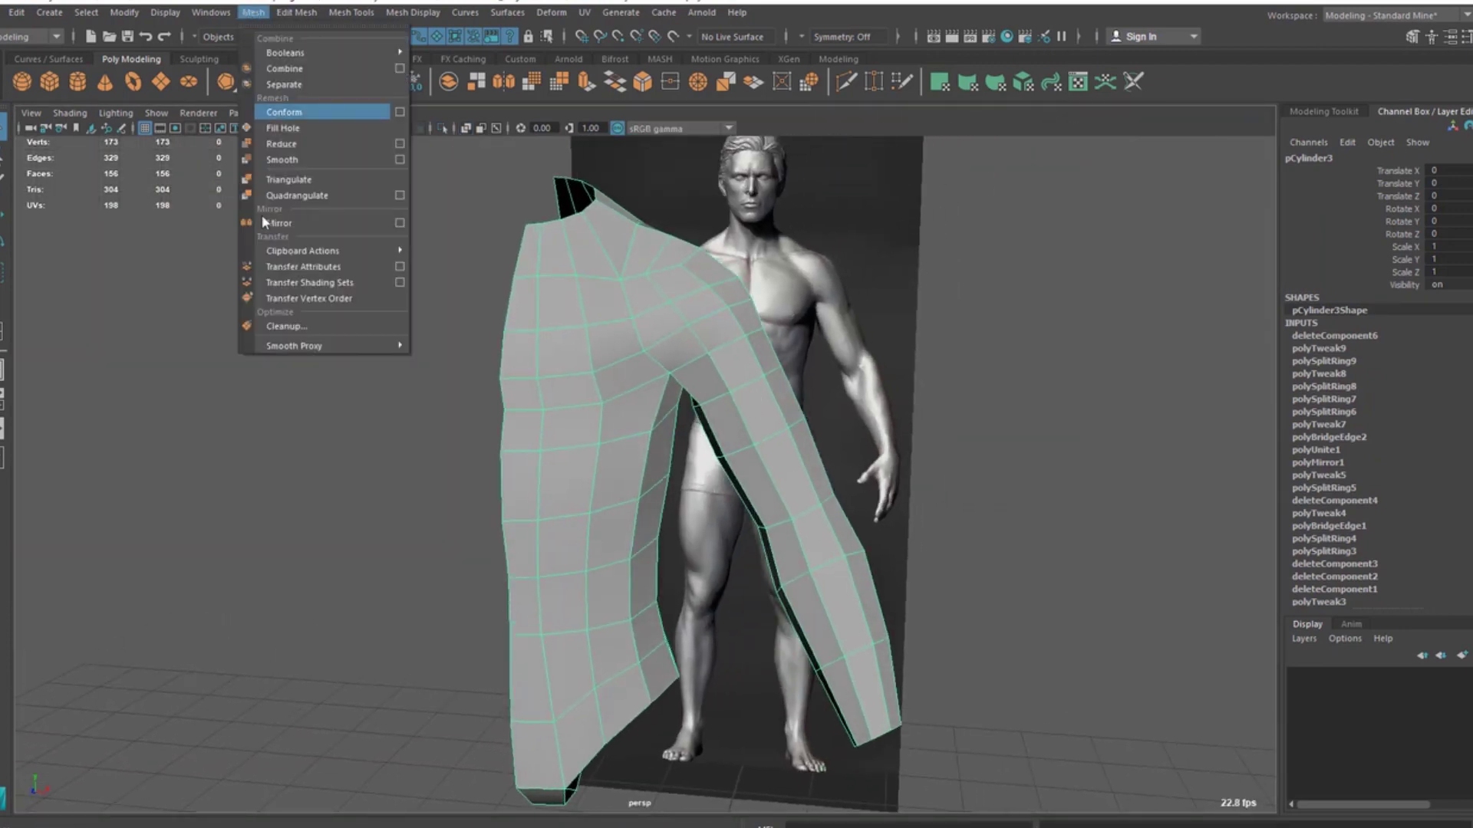
pyautogui.click(292, 222)
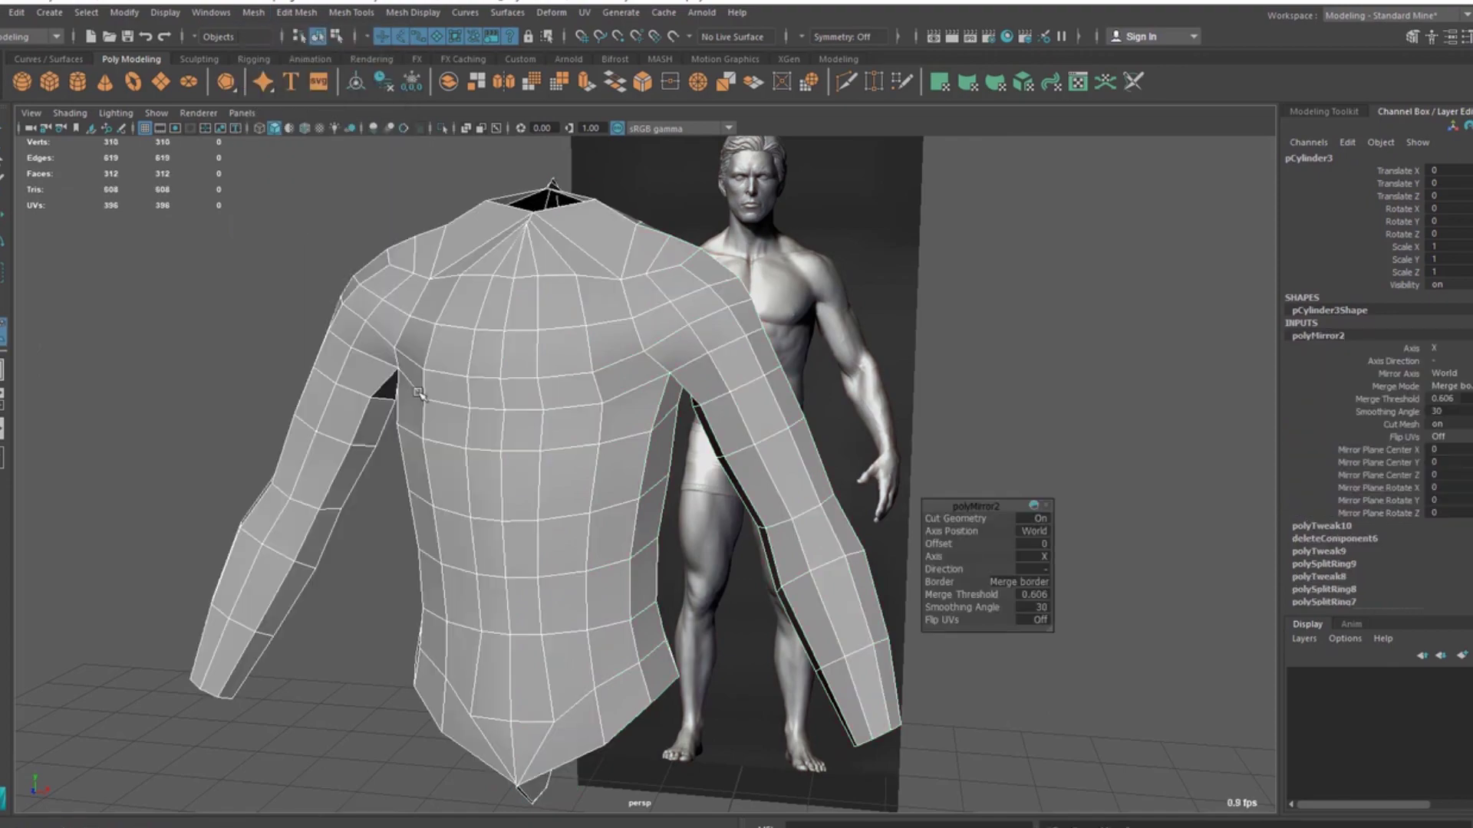
pyautogui.keyDown('alt'); pyautogui.moveTo(648, 566); pyautogui.dragTo(443, 353); pyautogui.keyUp('alt')
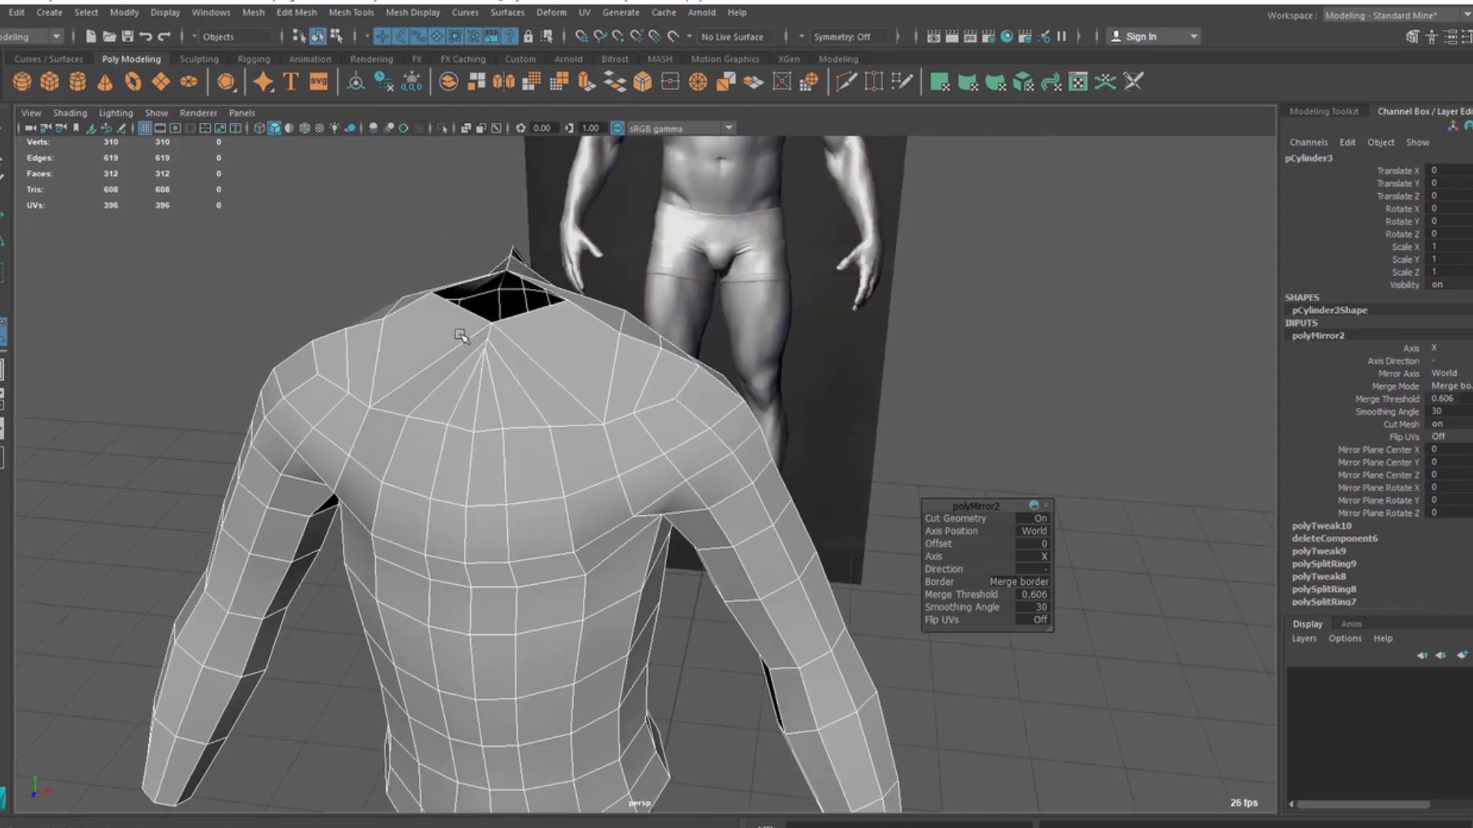
# Step: Set the mirror's merge threshold to 0.001
pyautogui.keyDown('alt'); pyautogui.moveTo(506, 275); pyautogui.dragTo(687, 397); pyautogui.keyUp('alt')
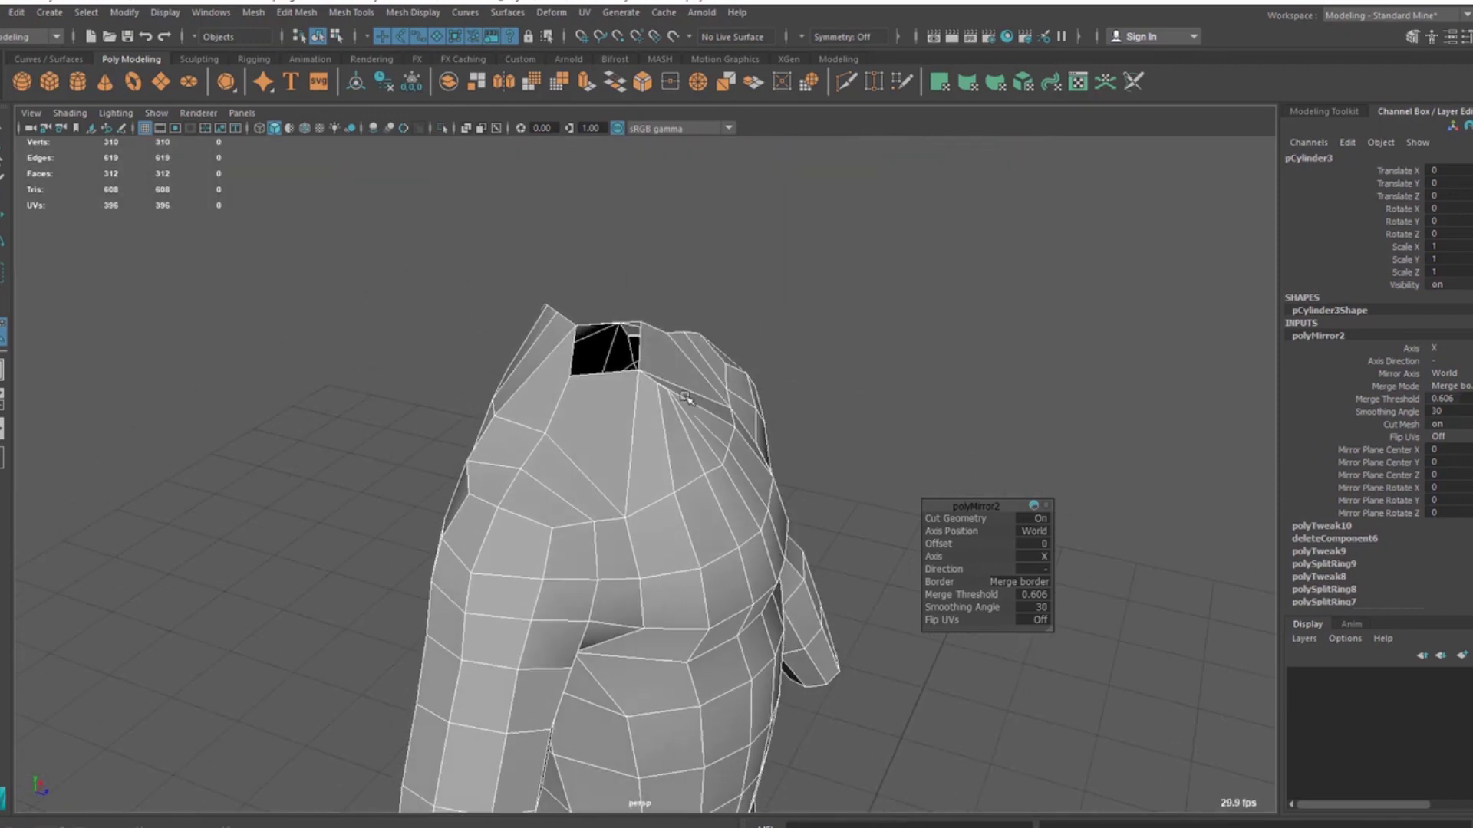
pyautogui.keyDown('alt'); pyautogui.moveTo(527, 415); pyautogui.dragTo(537, 375); pyautogui.keyUp('alt')
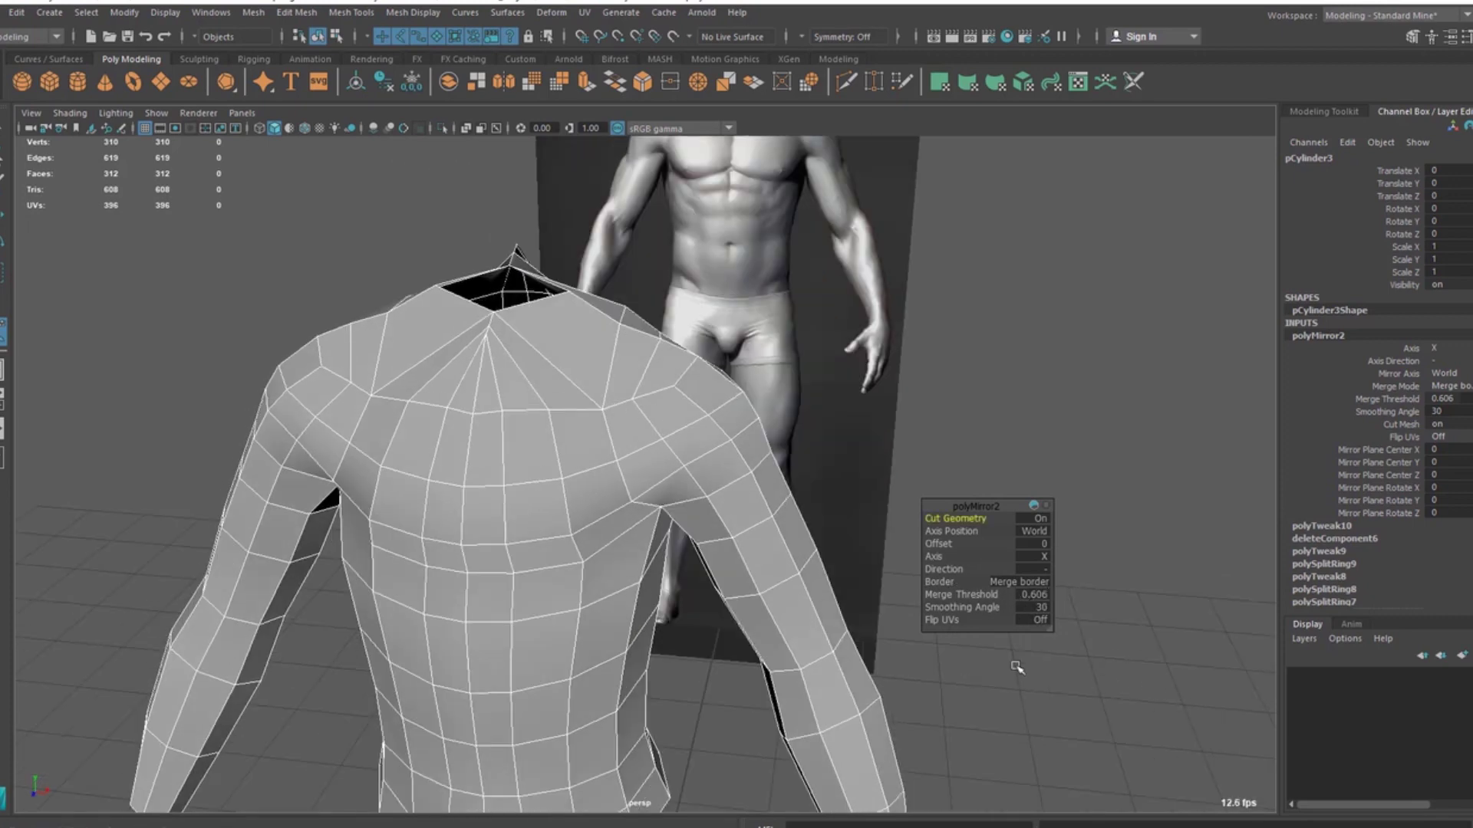
pyautogui.click(1033, 596)
pyautogui.press('Return')
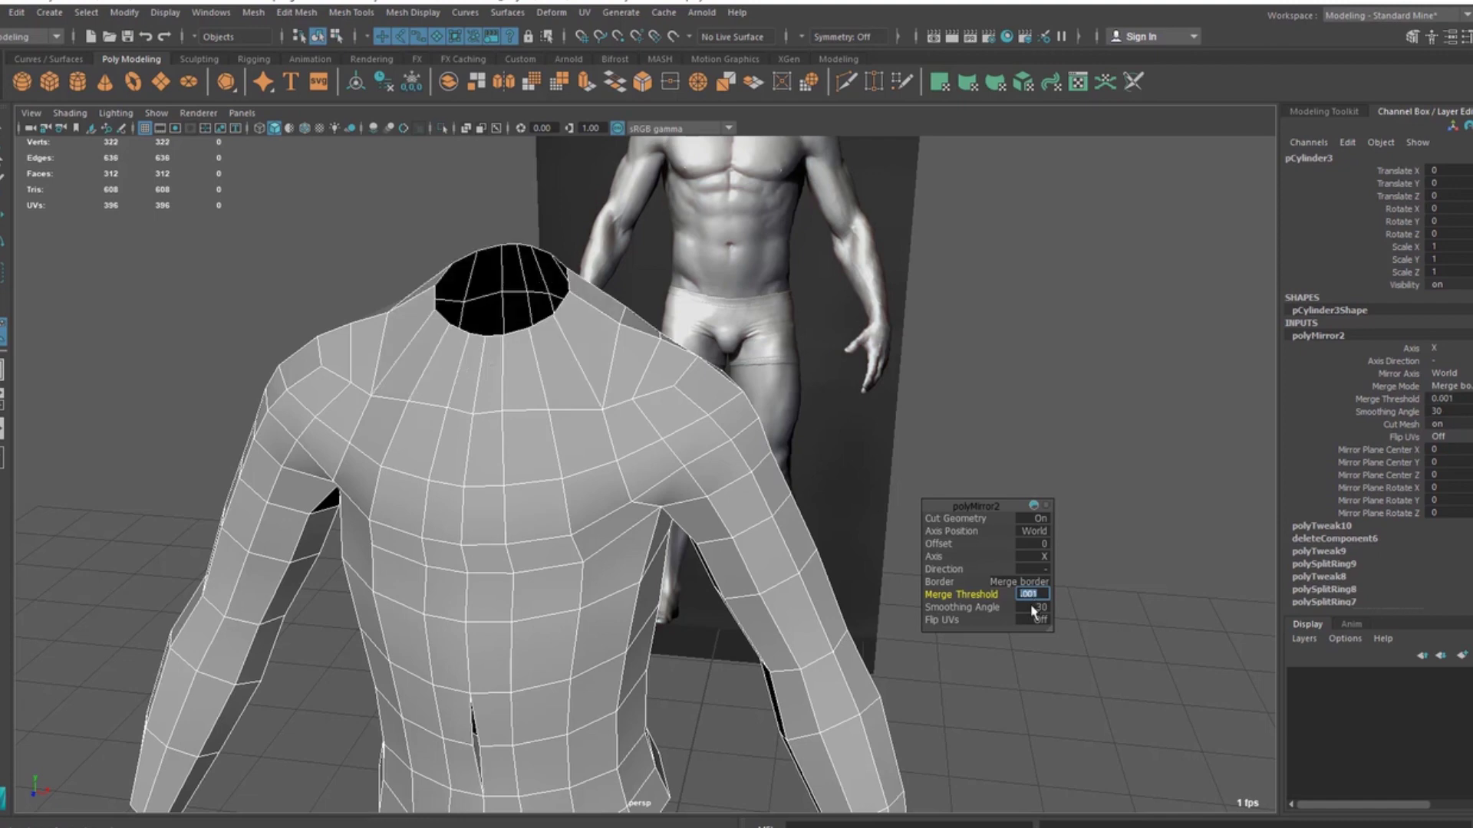
pyautogui.keyDown('alt'); pyautogui.moveTo(441, 605); pyautogui.dragTo(510, 602); pyautogui.keyUp('alt')
pyautogui.scroll(5, 511, 601)
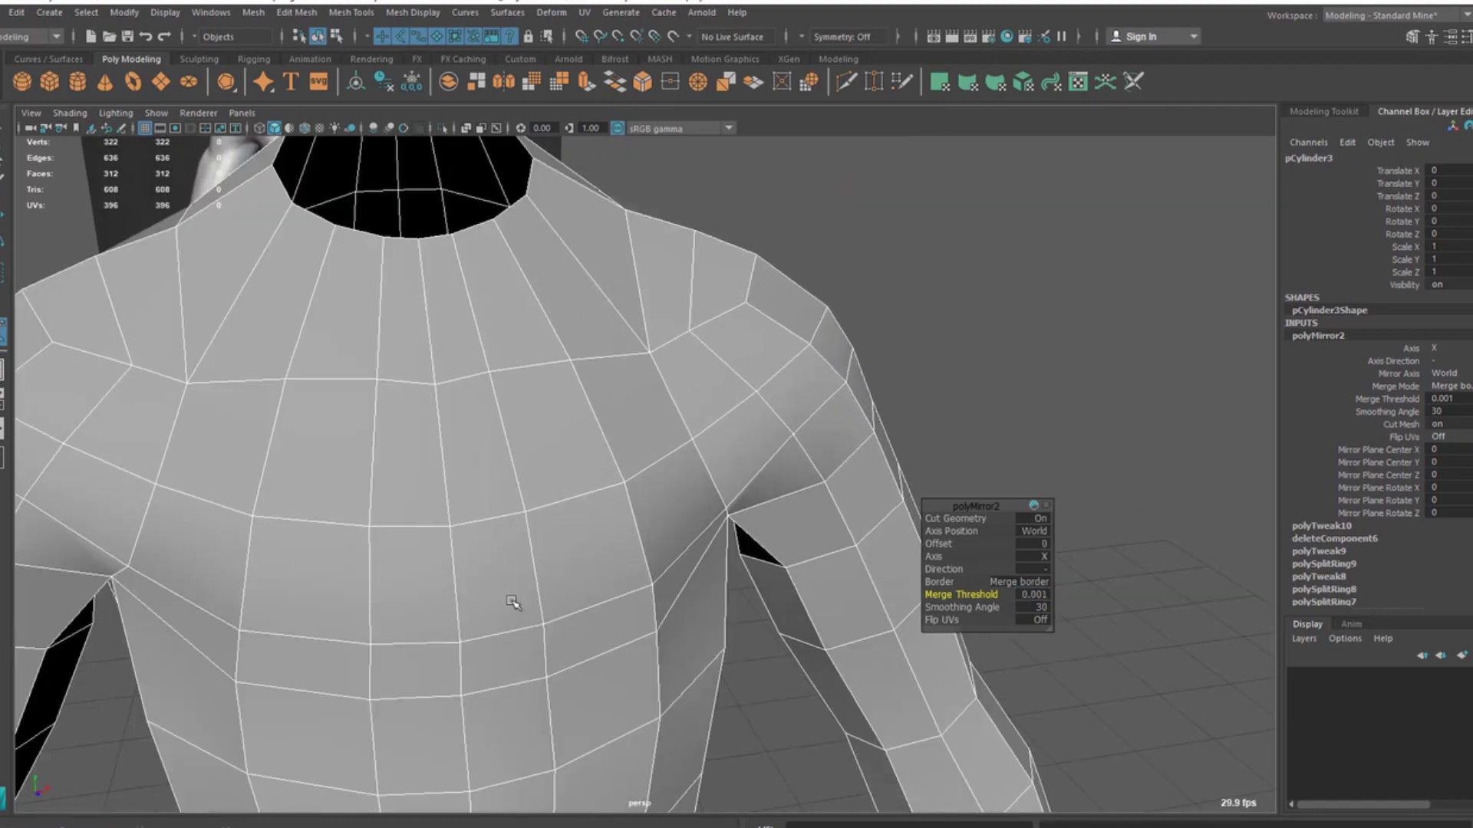
pyautogui.press('space')
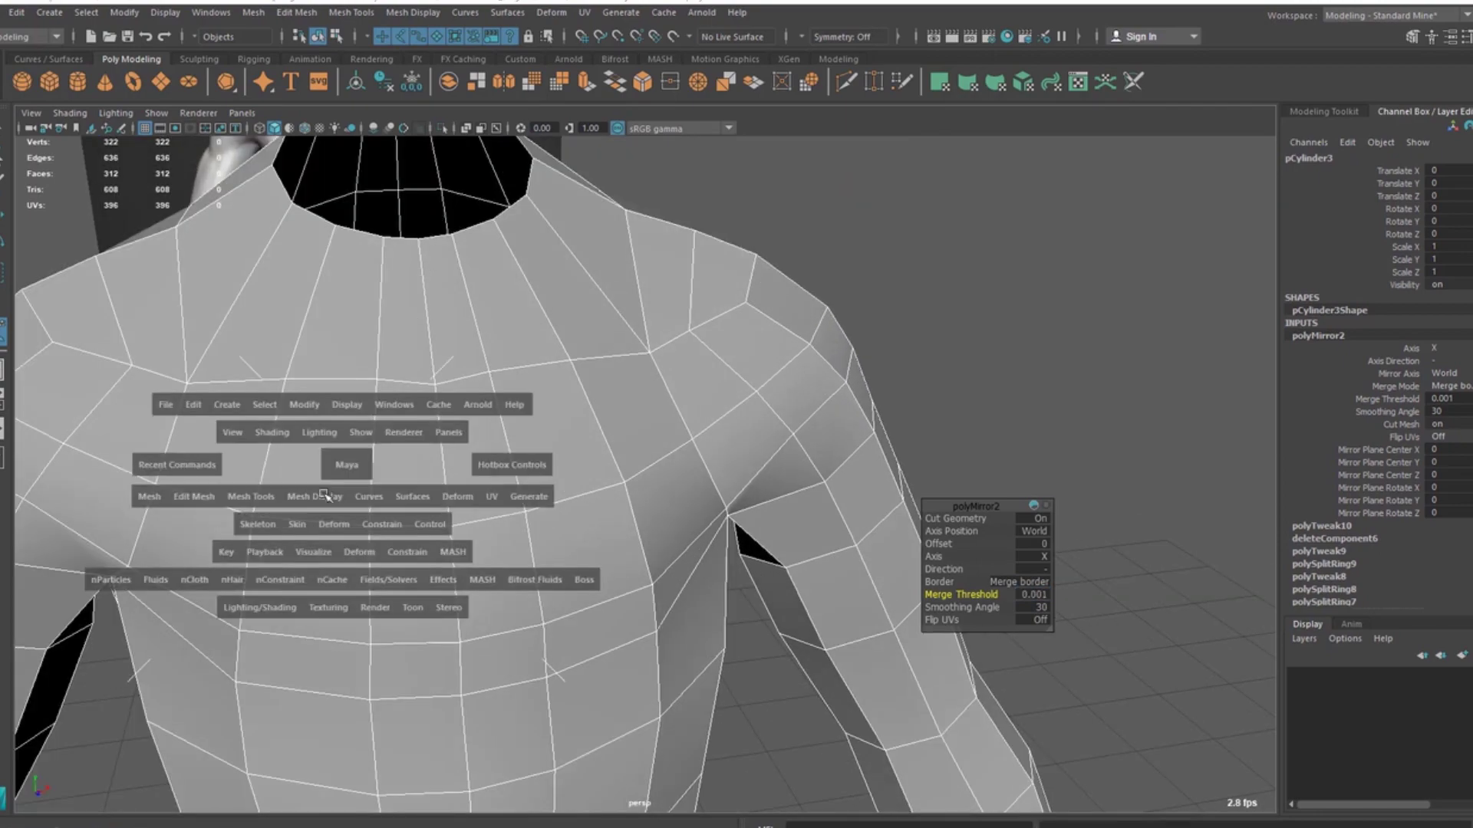
pyautogui.moveTo(348, 463); pyautogui.dragTo(372, 527)
pyautogui.keyDown('alt'); pyautogui.moveTo(481, 462); pyautogui.dragTo(447, 798, button='middle'); pyautogui.keyUp('alt')
pyautogui.keyDown('alt'); pyautogui.moveTo(447, 798); pyautogui.dragTo(673, 434, button='right'); pyautogui.keyUp('alt')
pyautogui.keyDown('alt'); pyautogui.moveTo(672, 434); pyautogui.dragTo(643, 306, button='middle'); pyautogui.keyUp('alt')
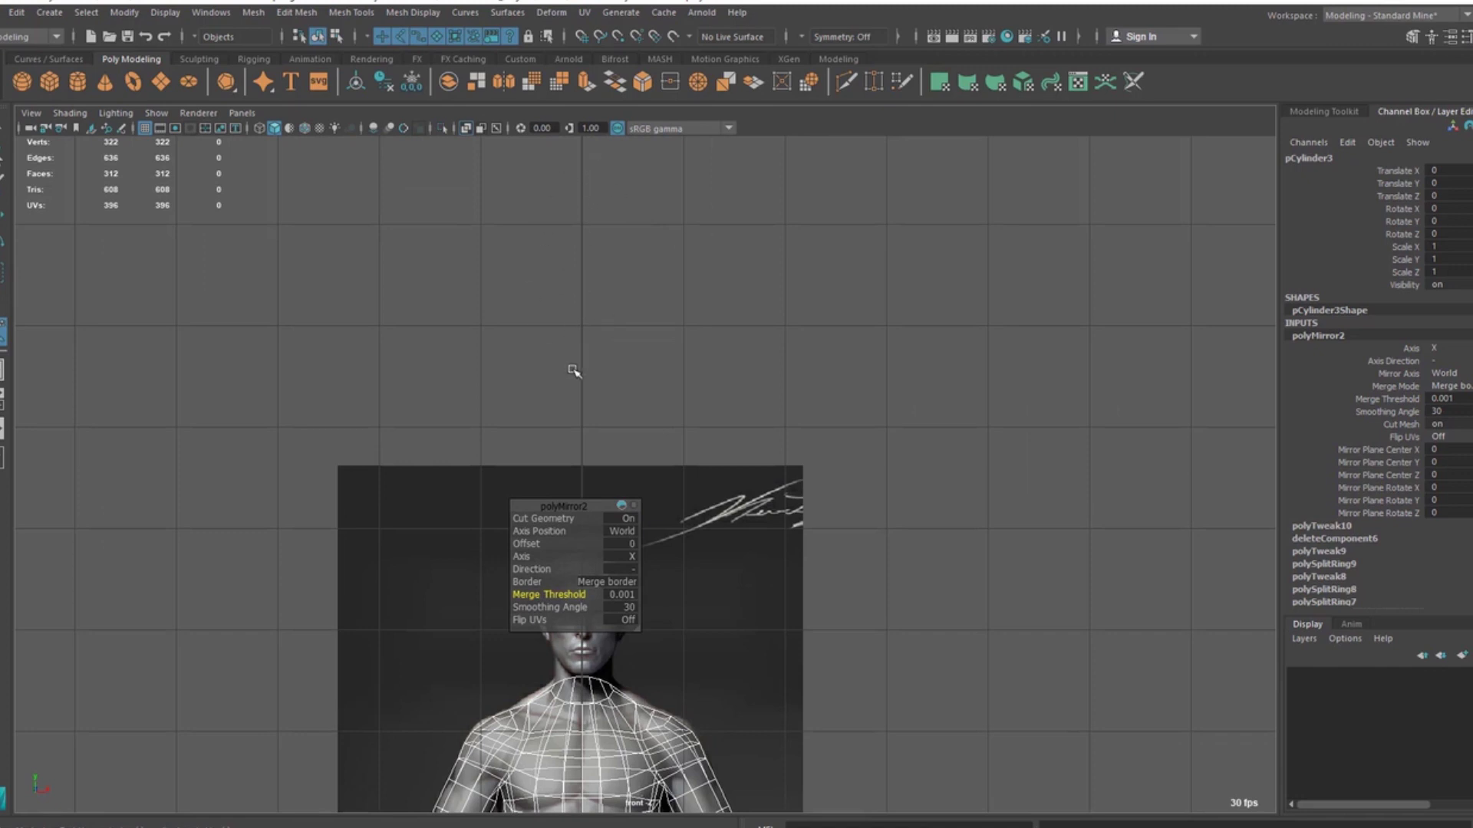
pyautogui.press('space')
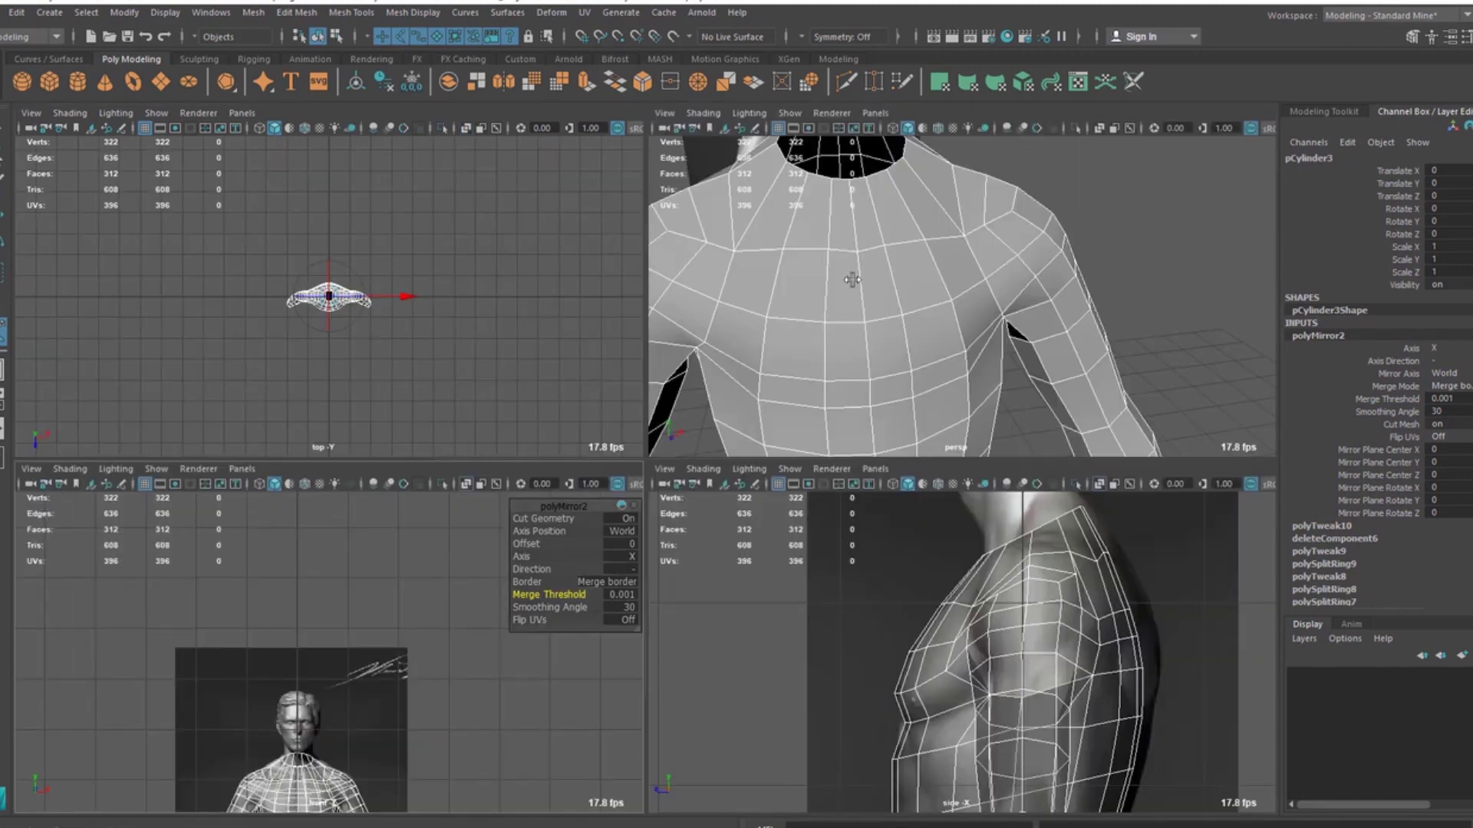
pyautogui.press('space')
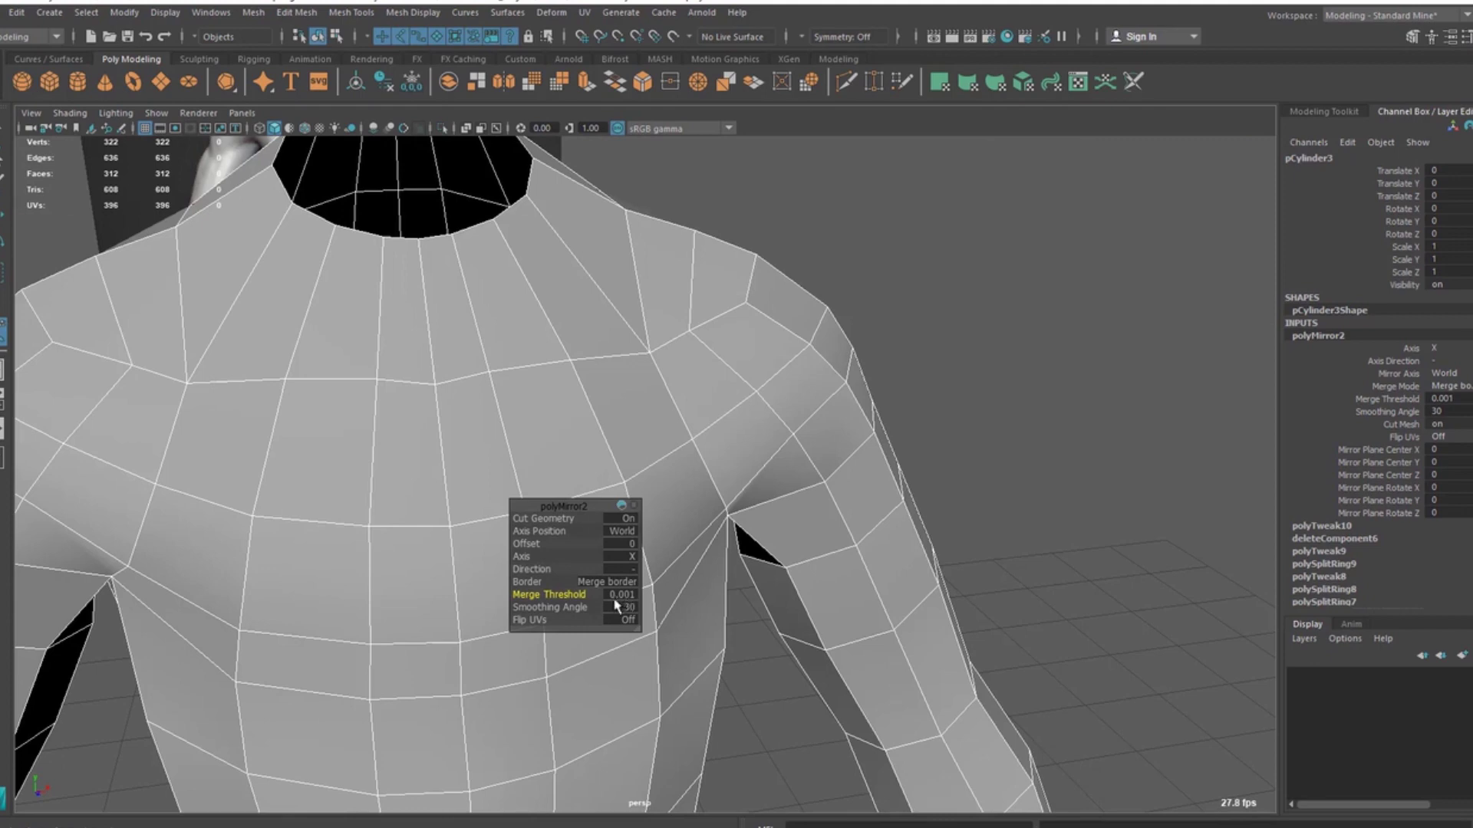
# Step: Inspect the centre seam of the mirrored torso from the neck down to the lower back for gaps
pyautogui.moveTo(575, 507); pyautogui.dragTo(1135, 332)
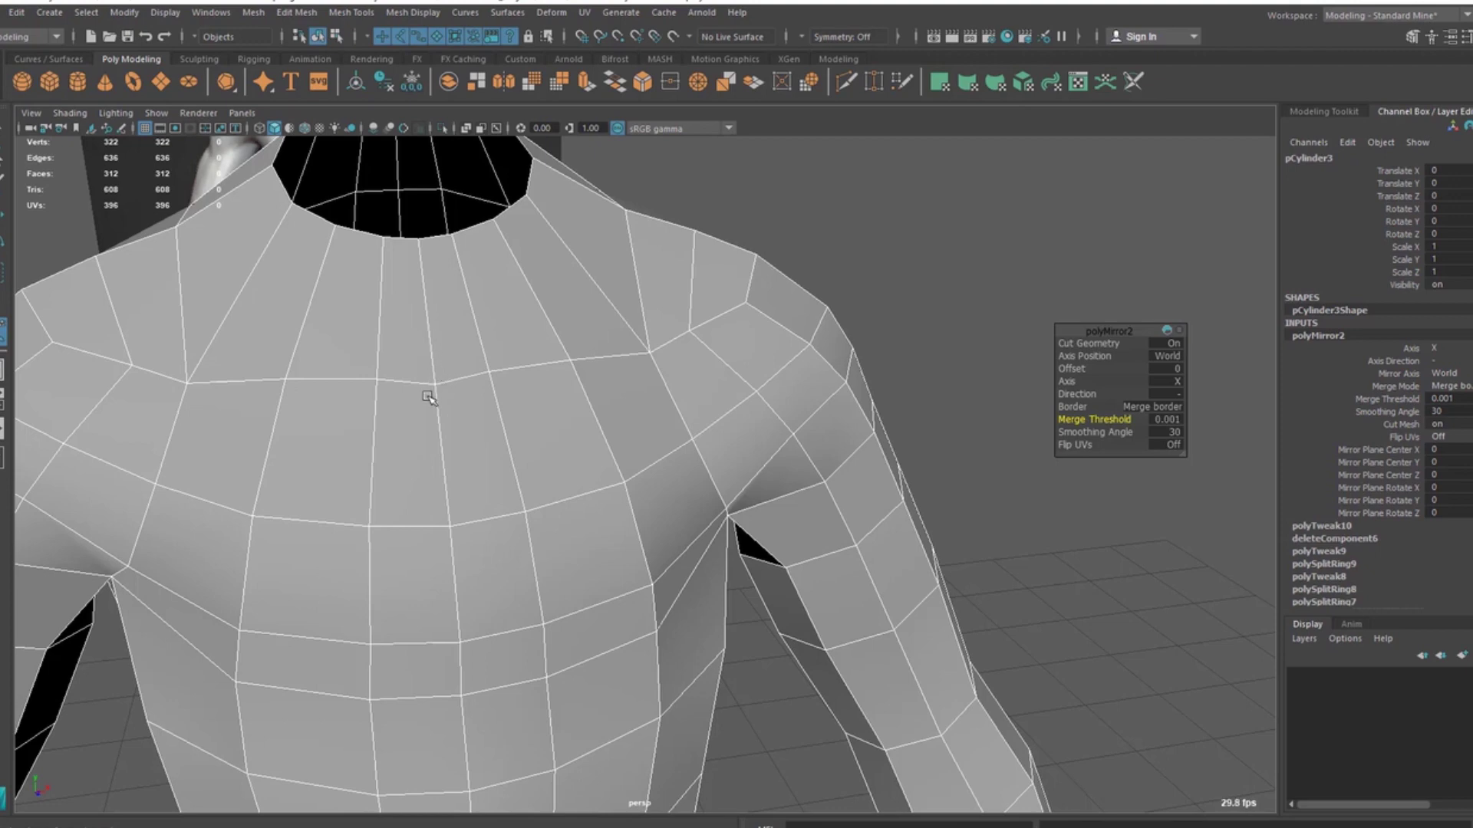
pyautogui.moveTo(445, 404)
pyautogui.keyDown('alt'); pyautogui.mouseDown()
pyautogui.moveTo(526, 411)
pyautogui.moveTo(437, 379)
pyautogui.moveTo(477, 385)
pyautogui.moveTo(470, 399)
pyautogui.mouseUp(); pyautogui.keyUp('alt')
pyautogui.keyDown('alt'); pyautogui.moveTo(470, 400); pyautogui.dragTo(488, 400, button='right'); pyautogui.keyUp('alt')
pyautogui.keyDown('alt'); pyautogui.moveTo(488, 400); pyautogui.dragTo(540, 260, button='middle'); pyautogui.keyUp('alt')
pyautogui.keyDown('alt'); pyautogui.moveTo(537, 581); pyautogui.dragTo(542, 444, button='middle'); pyautogui.keyUp('alt')
pyautogui.keyDown('alt'); pyautogui.moveTo(542, 444); pyautogui.dragTo(577, 476); pyautogui.keyUp('alt')
pyautogui.keyDown('alt'); pyautogui.moveTo(577, 475); pyautogui.dragTo(563, 664, button='right'); pyautogui.keyUp('alt')
pyautogui.keyDown('alt'); pyautogui.moveTo(564, 665); pyautogui.dragTo(570, 491, button='middle'); pyautogui.keyUp('alt')
pyautogui.keyDown('alt'); pyautogui.moveTo(595, 458); pyautogui.dragTo(463, 362); pyautogui.keyUp('alt')
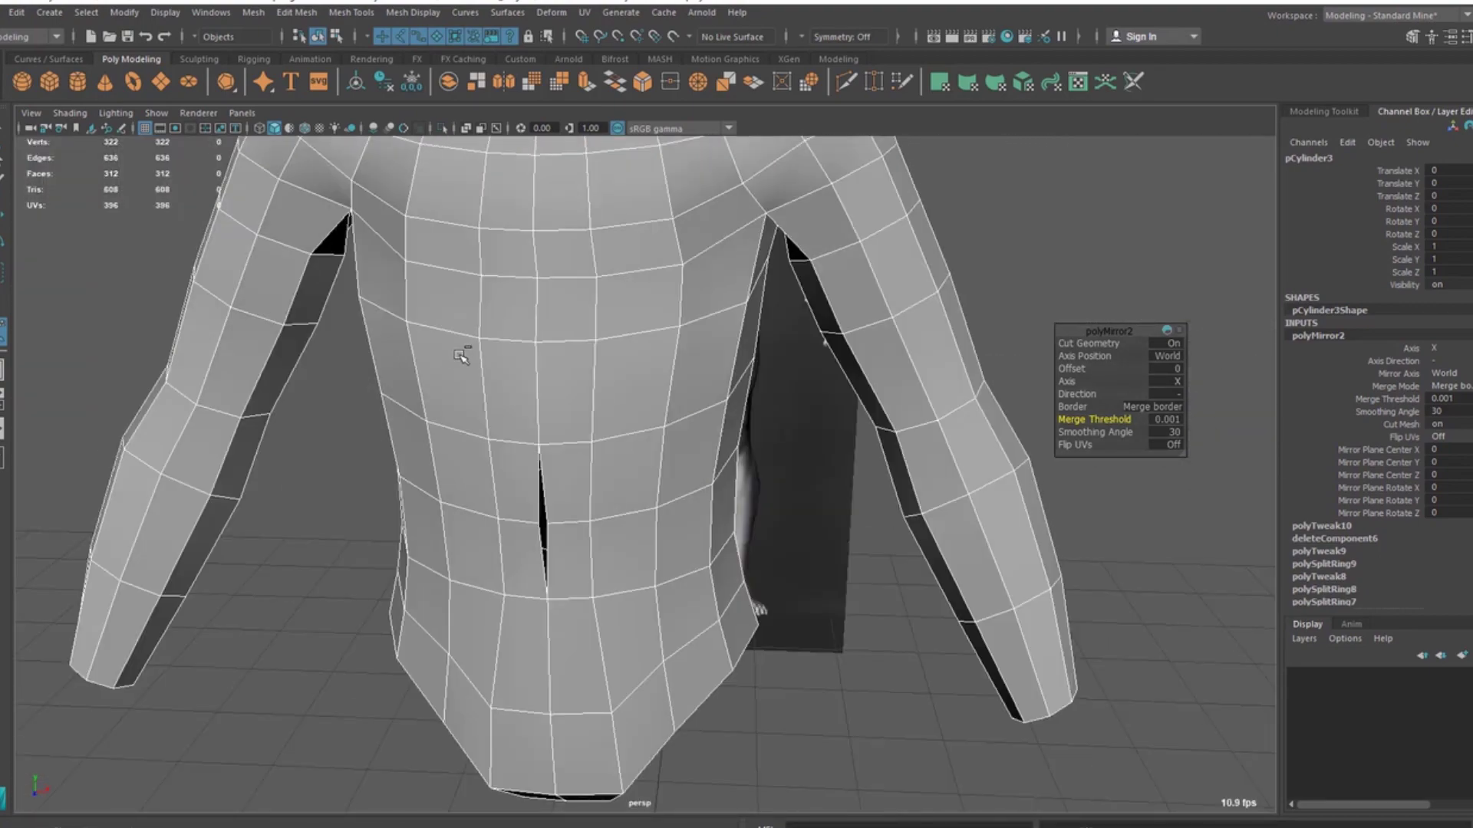
# Step: Undo the mirror and select the vertices along the half torso's open centre line in the front view
pyautogui.hotkey('ctrl', 'z')
pyautogui.press('space')
pyautogui.press('space')
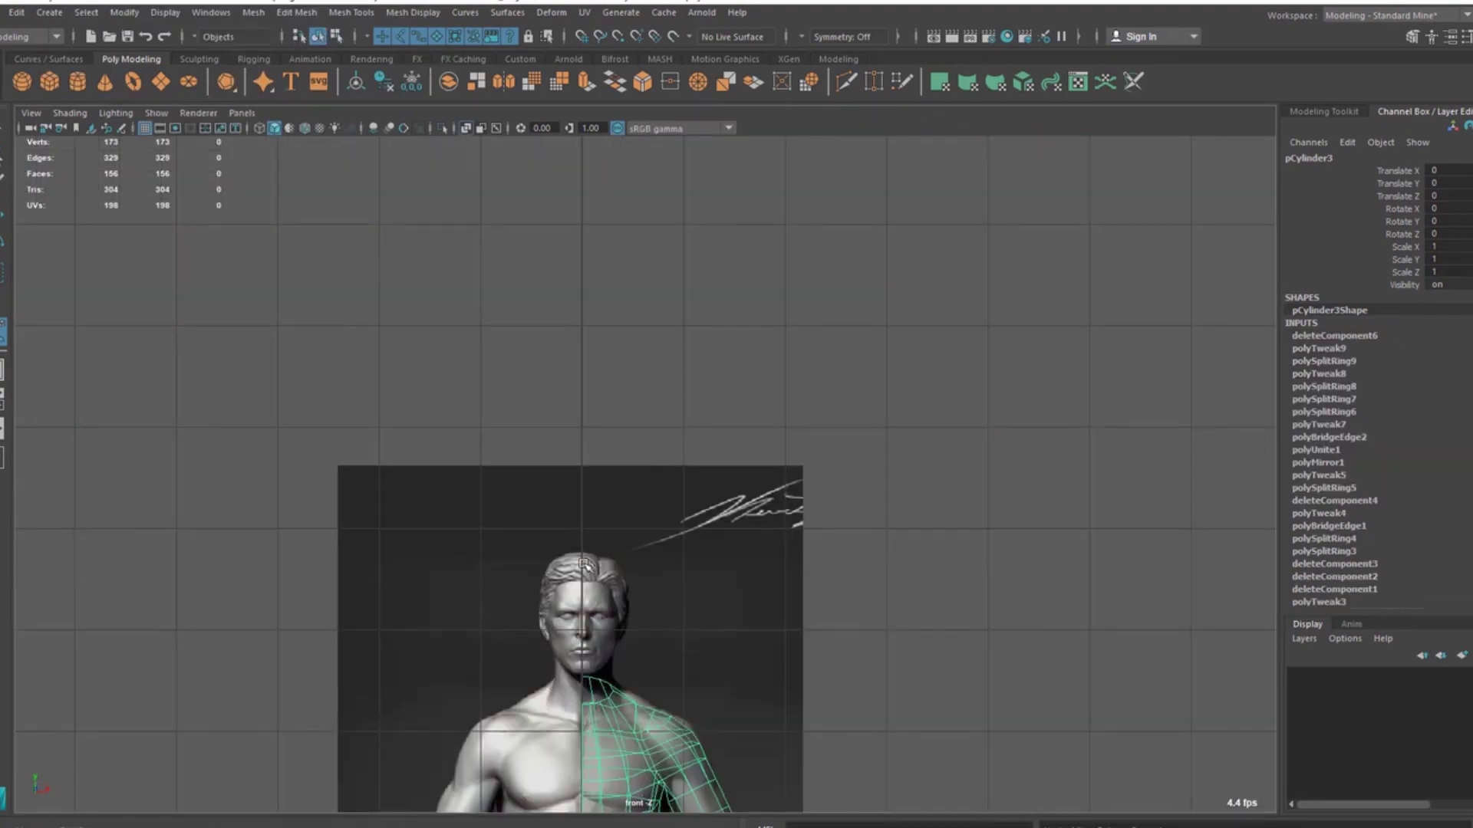
pyautogui.scroll(5, 579, 262)
pyautogui.moveTo(579, 262); pyautogui.dragTo(494, 256, button='right')
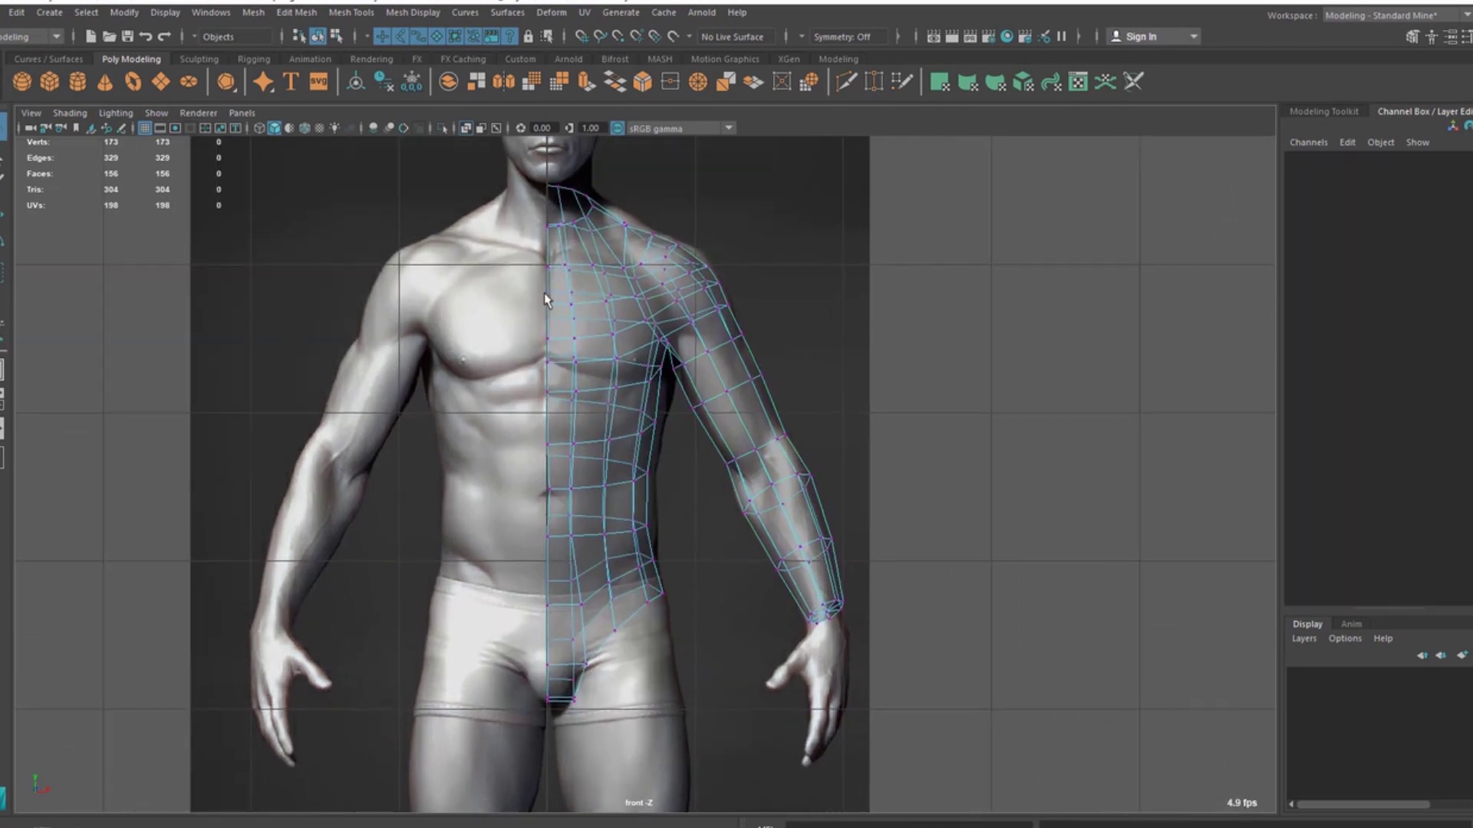
pyautogui.scroll(1, 535, 201)
pyautogui.moveTo(550, 562); pyautogui.dragTo(552, 737)
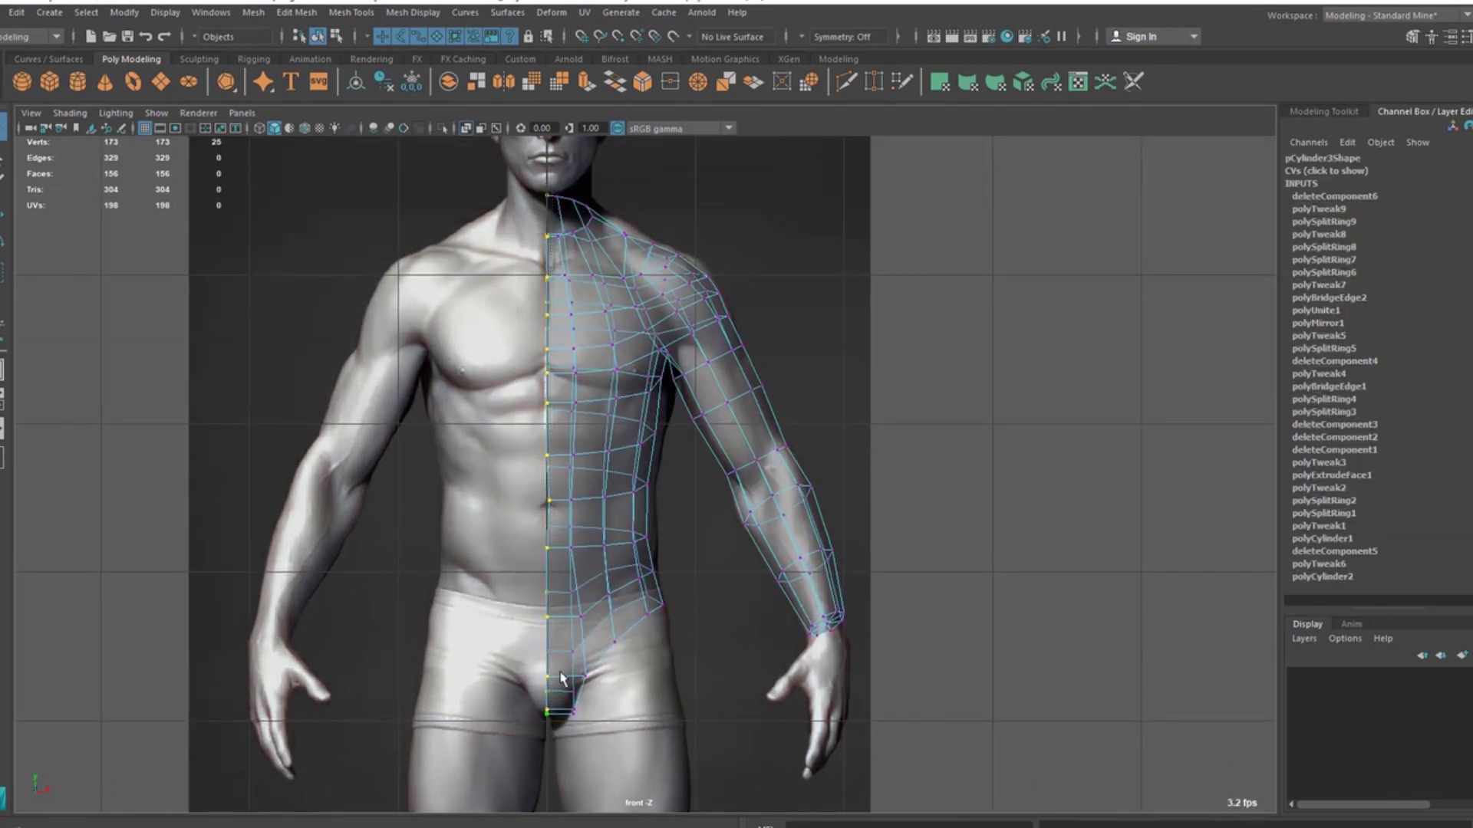
# Step: Examine the alignment of the selected centre-line vertices with the grid's centre line from neck to pelvis
pyautogui.scroll(5, 540, 649)
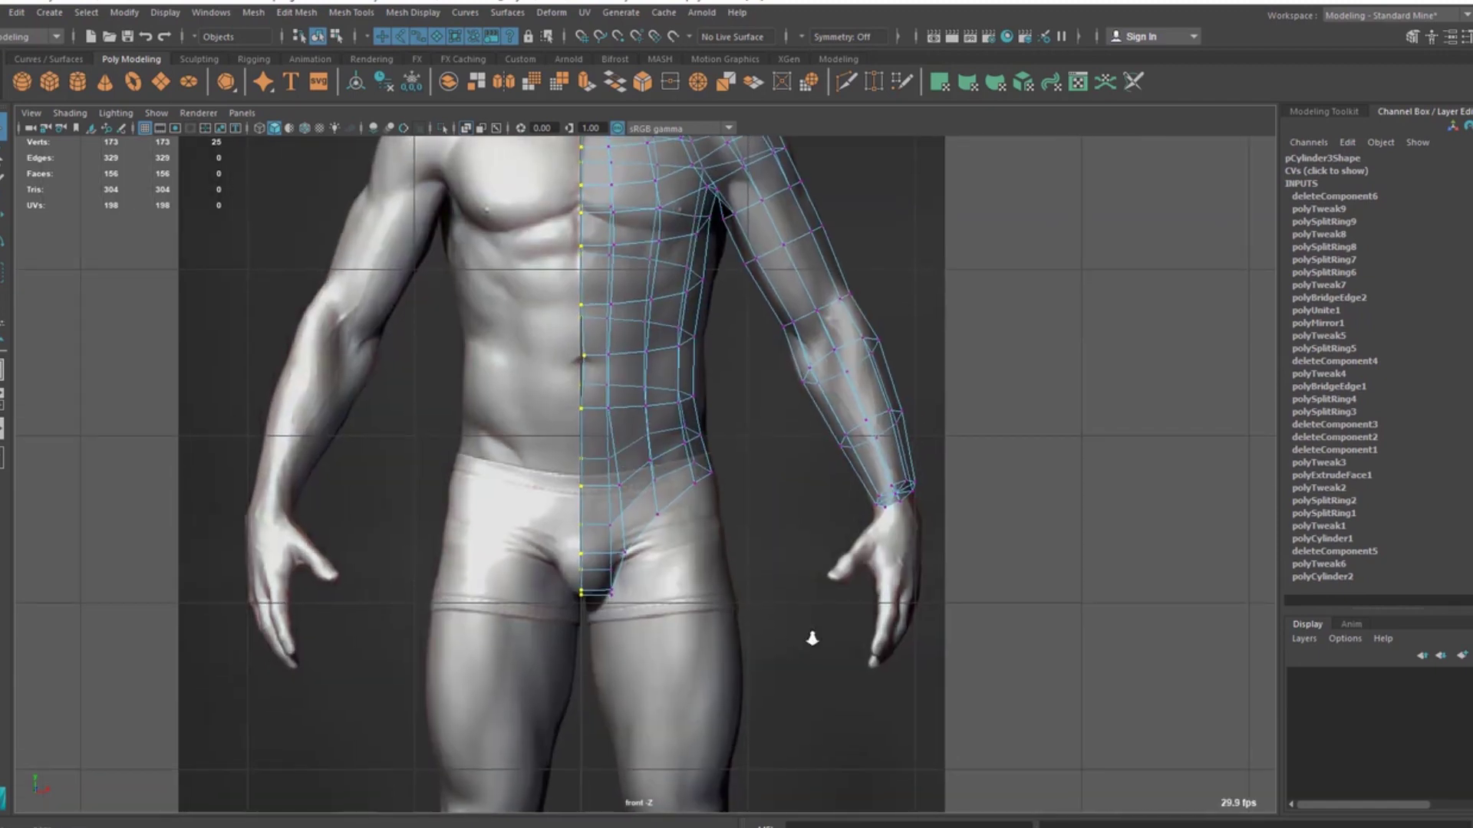
pyautogui.scroll(1, 527, 408)
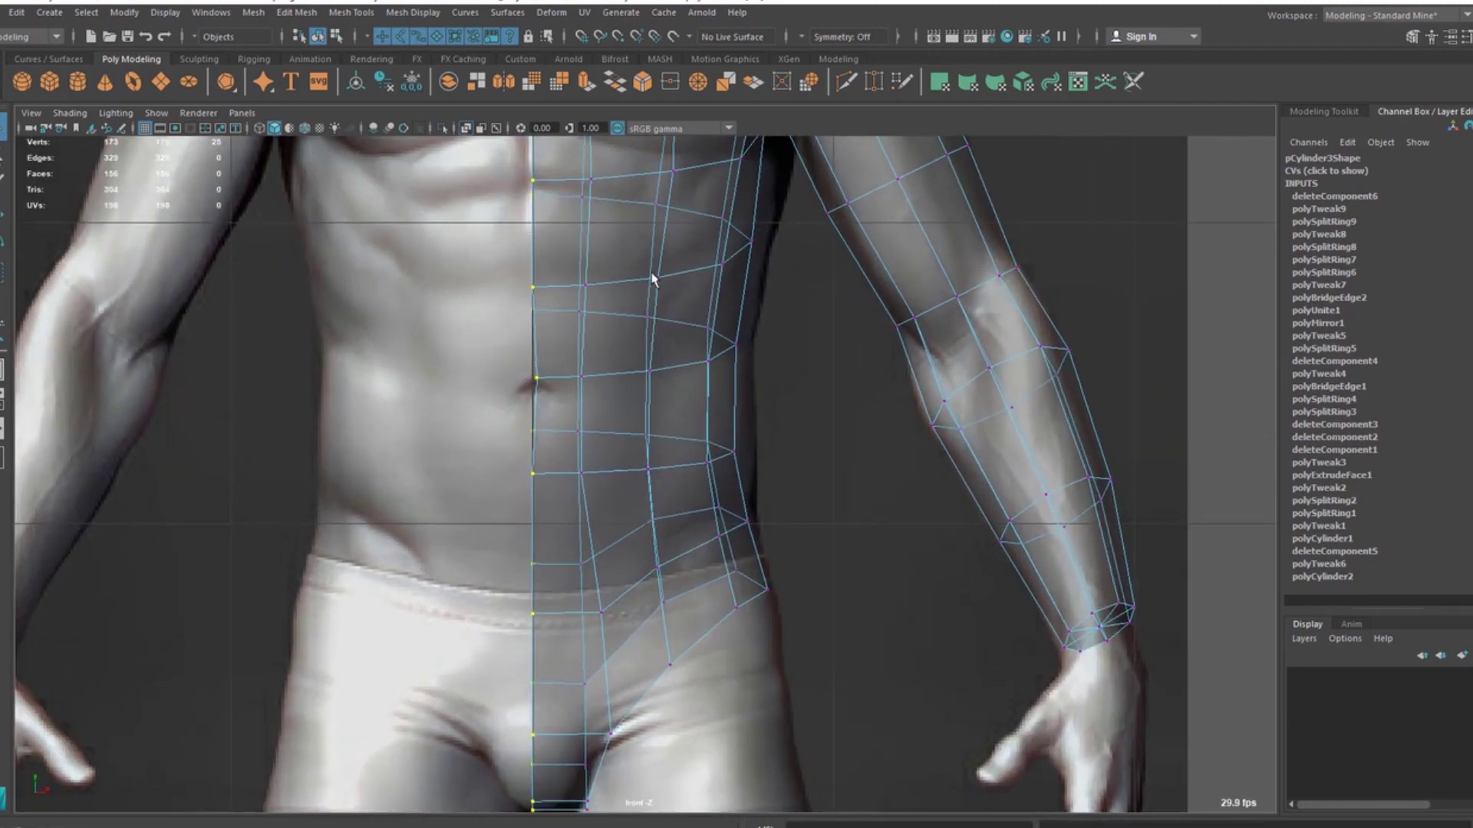
pyautogui.keyDown('alt'); pyautogui.moveTo(652, 280); pyautogui.dragTo(545, 380, button='middle'); pyautogui.keyUp('alt')
pyautogui.keyDown('alt'); pyautogui.moveTo(572, 252); pyautogui.dragTo(600, 508, button='middle'); pyautogui.keyUp('alt')
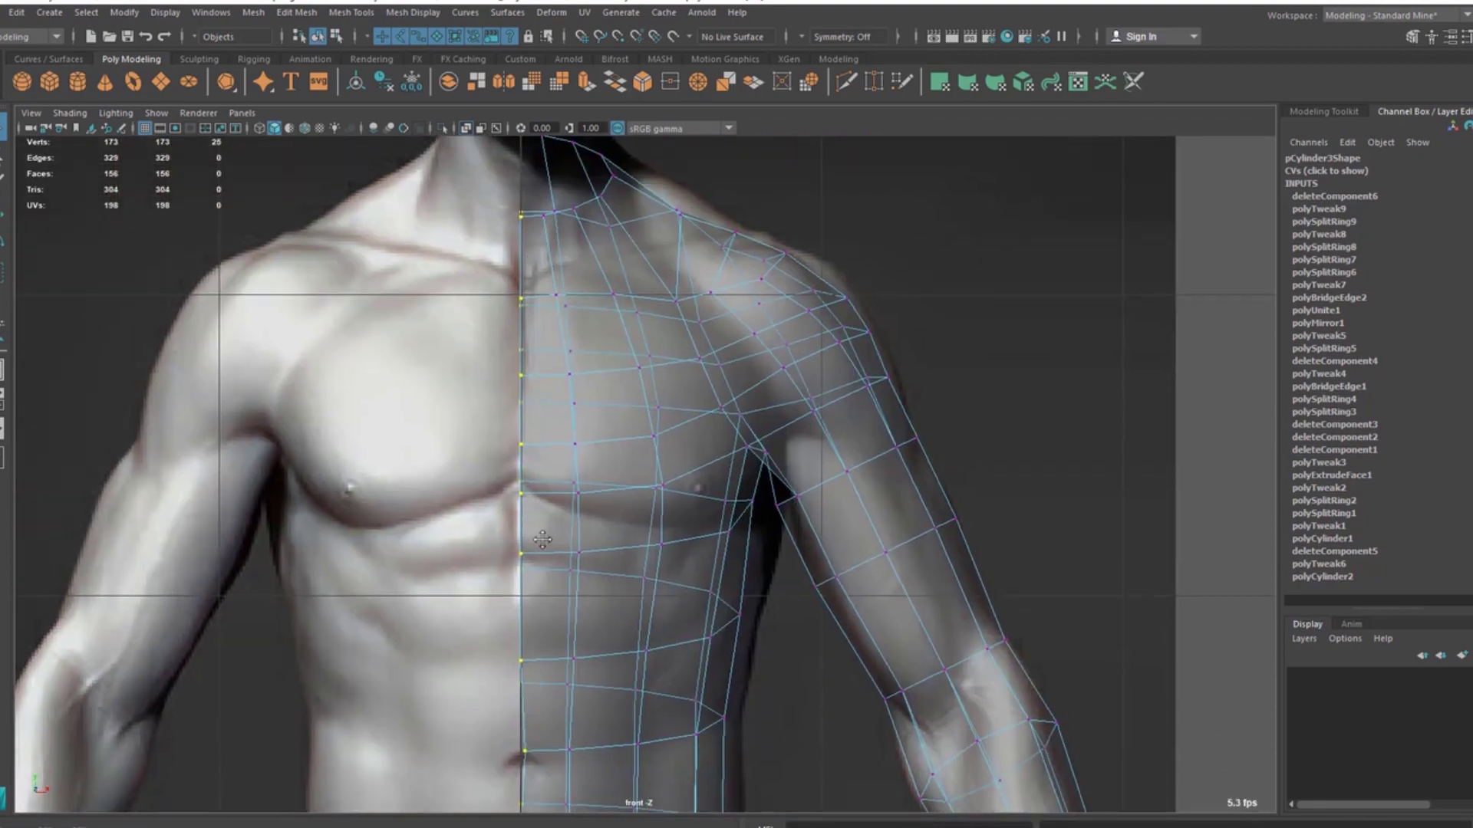
pyautogui.keyDown('alt'); pyautogui.moveTo(547, 685); pyautogui.dragTo(535, 234, button='middle'); pyautogui.keyUp('alt')
pyautogui.press('space')
pyautogui.press('space')
pyautogui.keyDown('alt'); pyautogui.moveTo(796, 360); pyautogui.dragTo(470, 414); pyautogui.keyUp('alt')
pyautogui.press('space')
pyautogui.press('space')
pyautogui.keyDown('alt'); pyautogui.moveTo(496, 505); pyautogui.dragTo(541, 545, button='middle'); pyautogui.keyUp('alt')
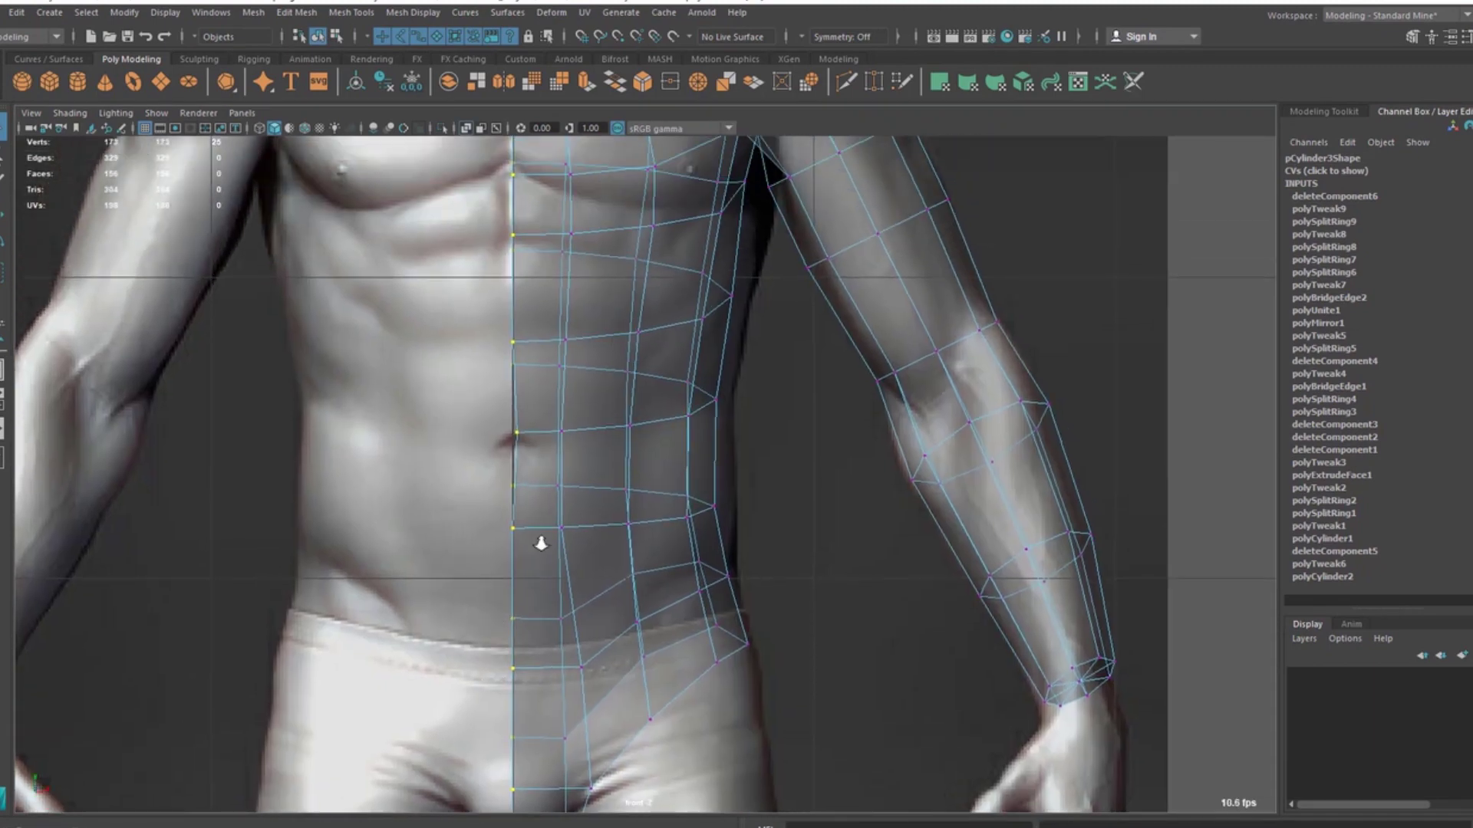
# Step: Open the Move tool's settings and expand its snap options
pyautogui.press('w')
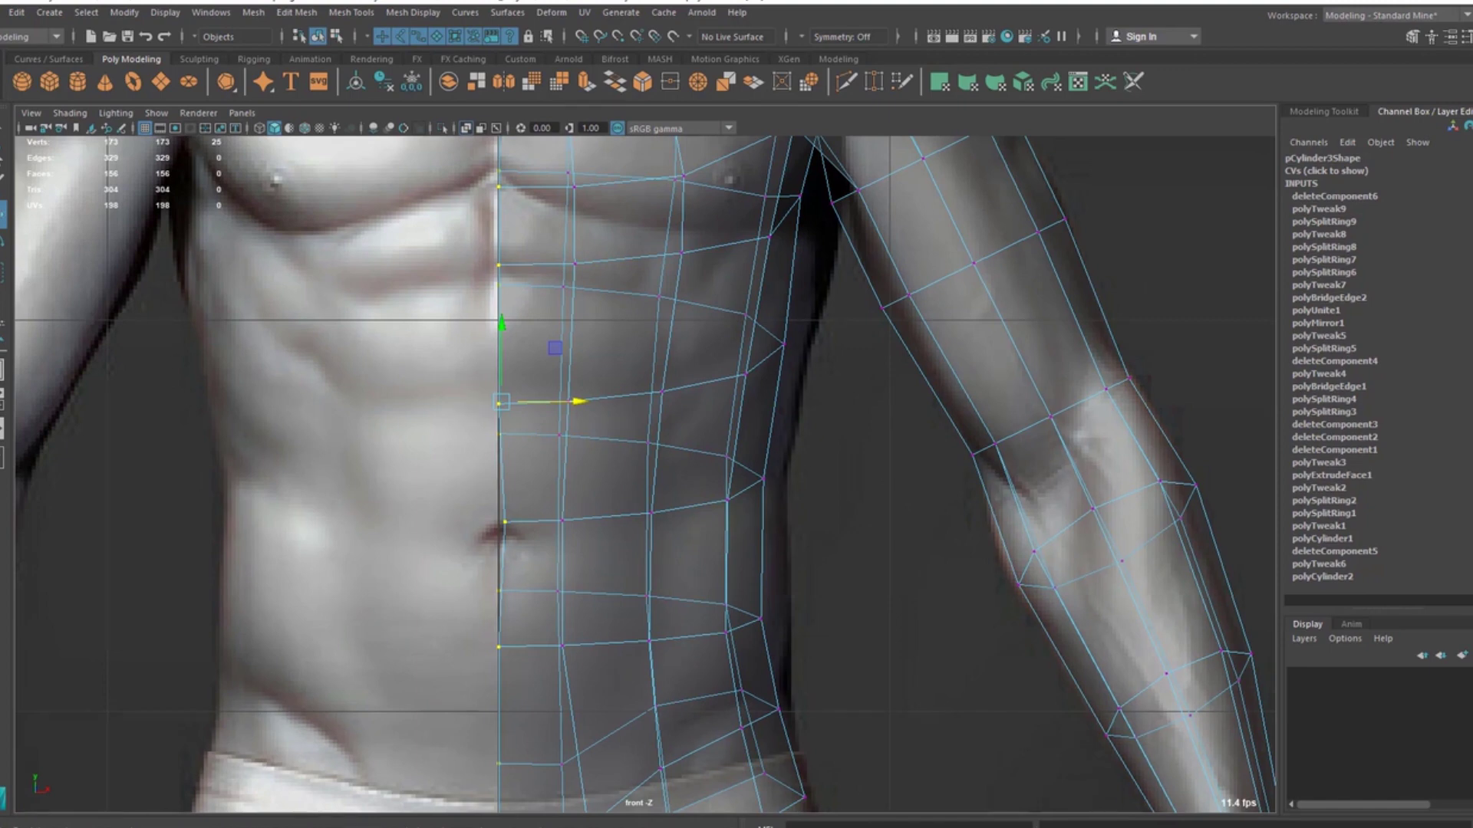
pyautogui.doubleClick(2, 216)
pyautogui.moveTo(100, 154); pyautogui.dragTo(150, 112)
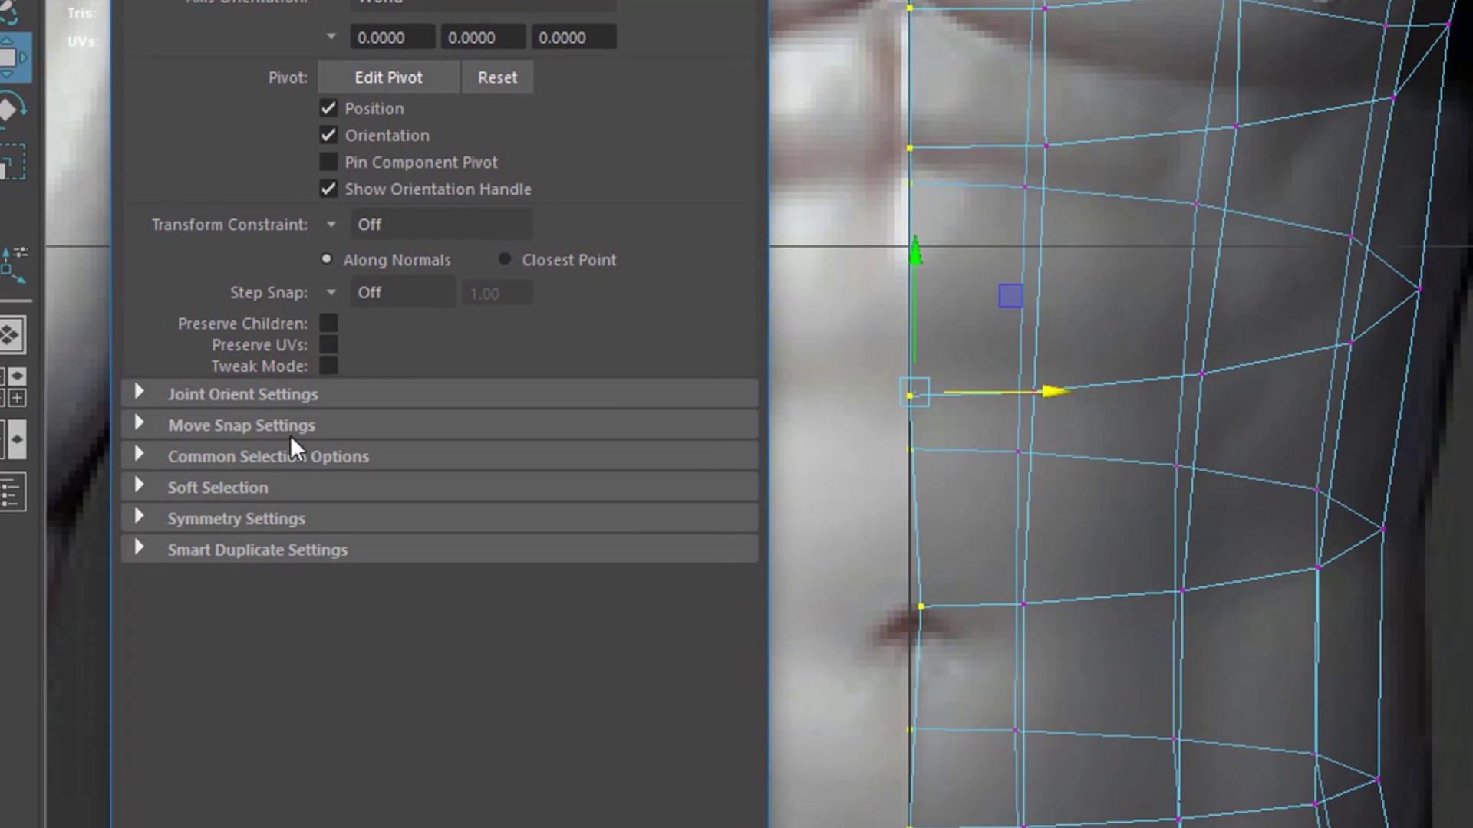
pyautogui.click(227, 430)
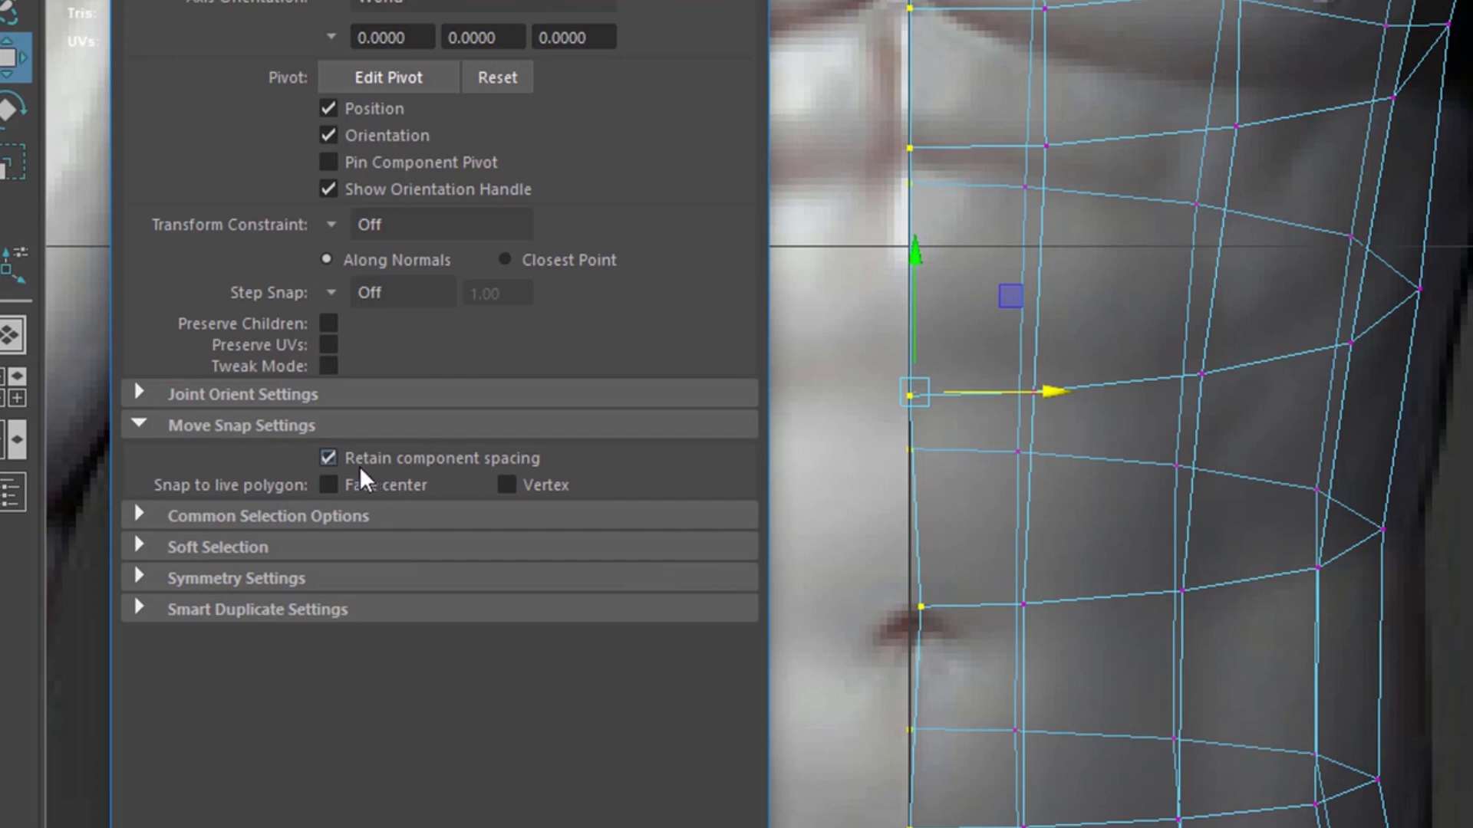
# Step: Shift the selected centre-line vertices slightly away from the grid's centre line along X
pyautogui.keyDown('alt'); pyautogui.moveTo(1189, 479); pyautogui.dragTo(1387, 496, button='middle'); pyautogui.keyUp('alt')
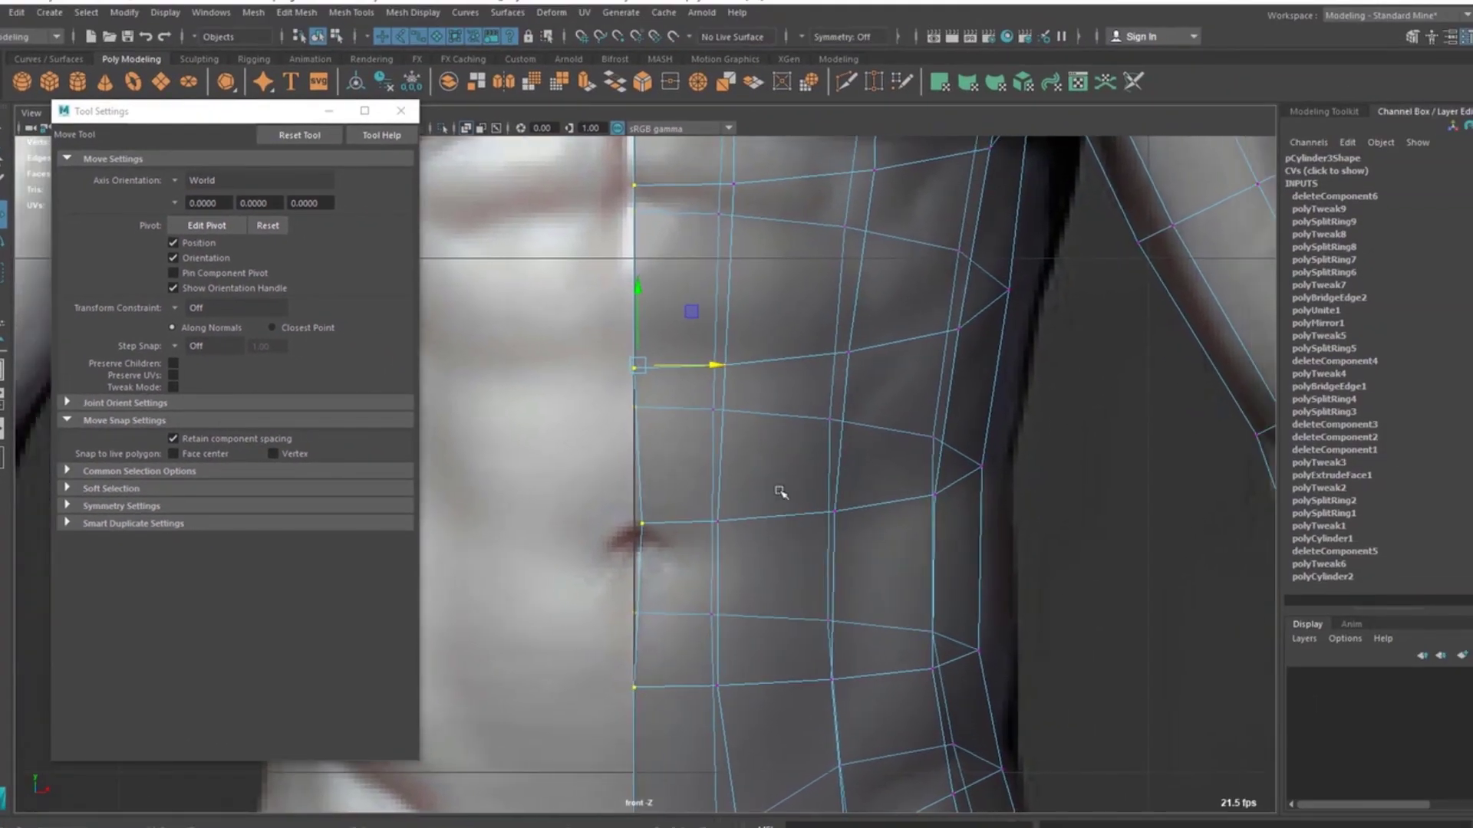
pyautogui.keyDown('alt'); pyautogui.moveTo(716, 401); pyautogui.dragTo(712, 415, button='middle'); pyautogui.keyUp('alt')
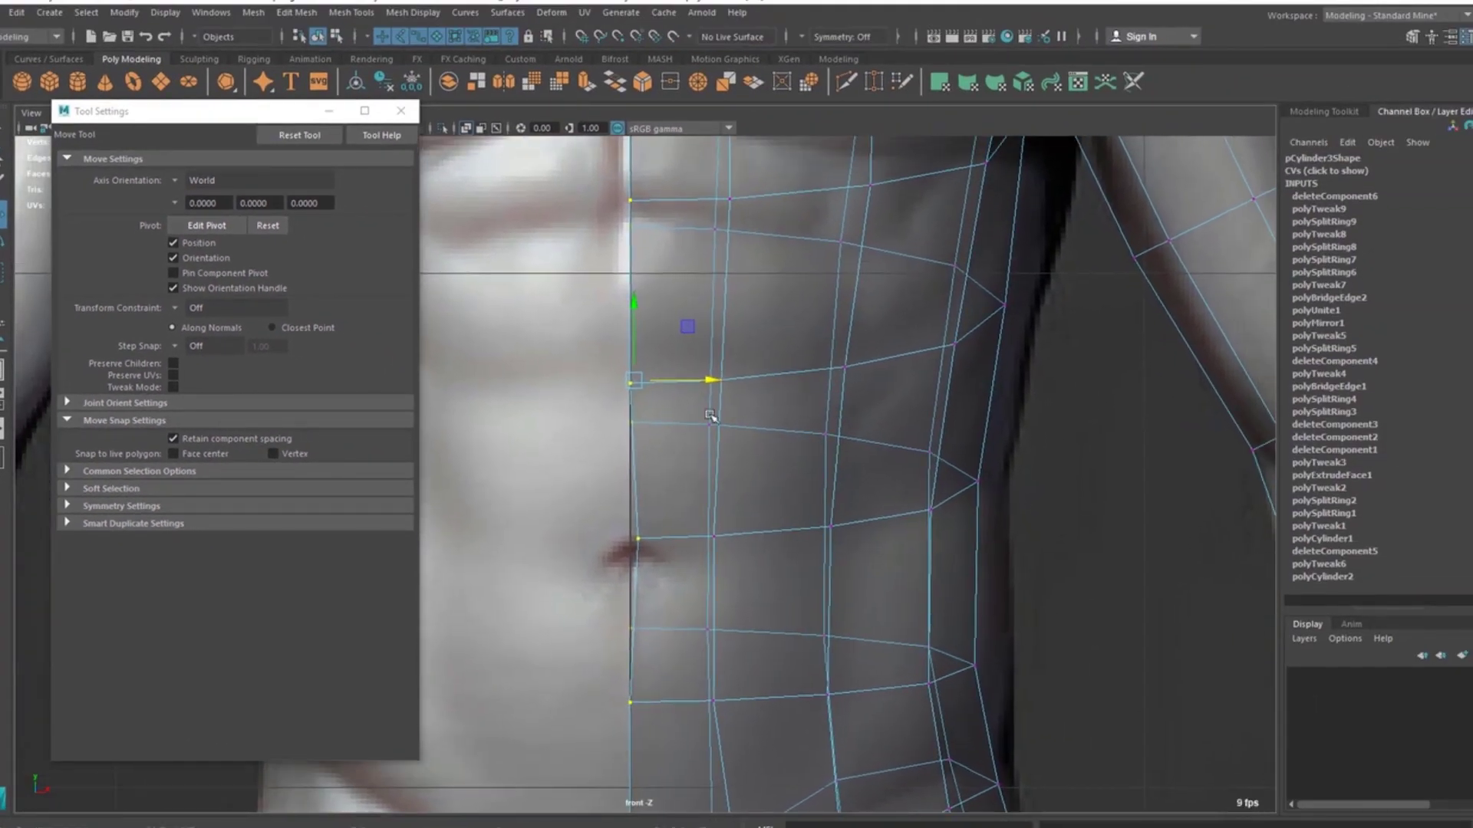
pyautogui.moveTo(705, 380); pyautogui.dragTo(725, 380)
pyautogui.scroll(1, 675, 506)
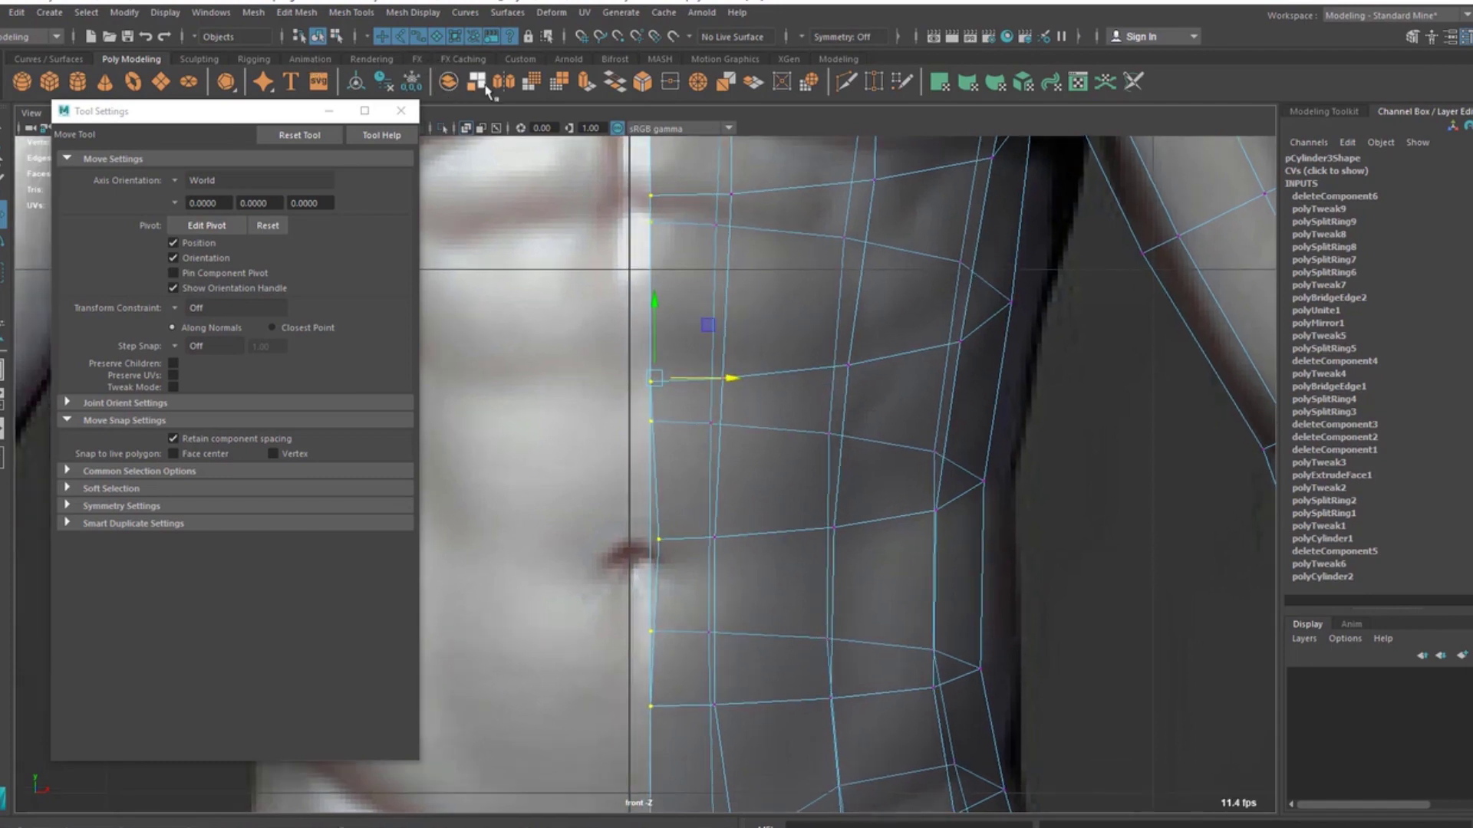
# Step: Turn on grid snapping for moving the selected centre-line vertices
pyautogui.click(582, 38)
pyautogui.scroll(-5, 664, 217)
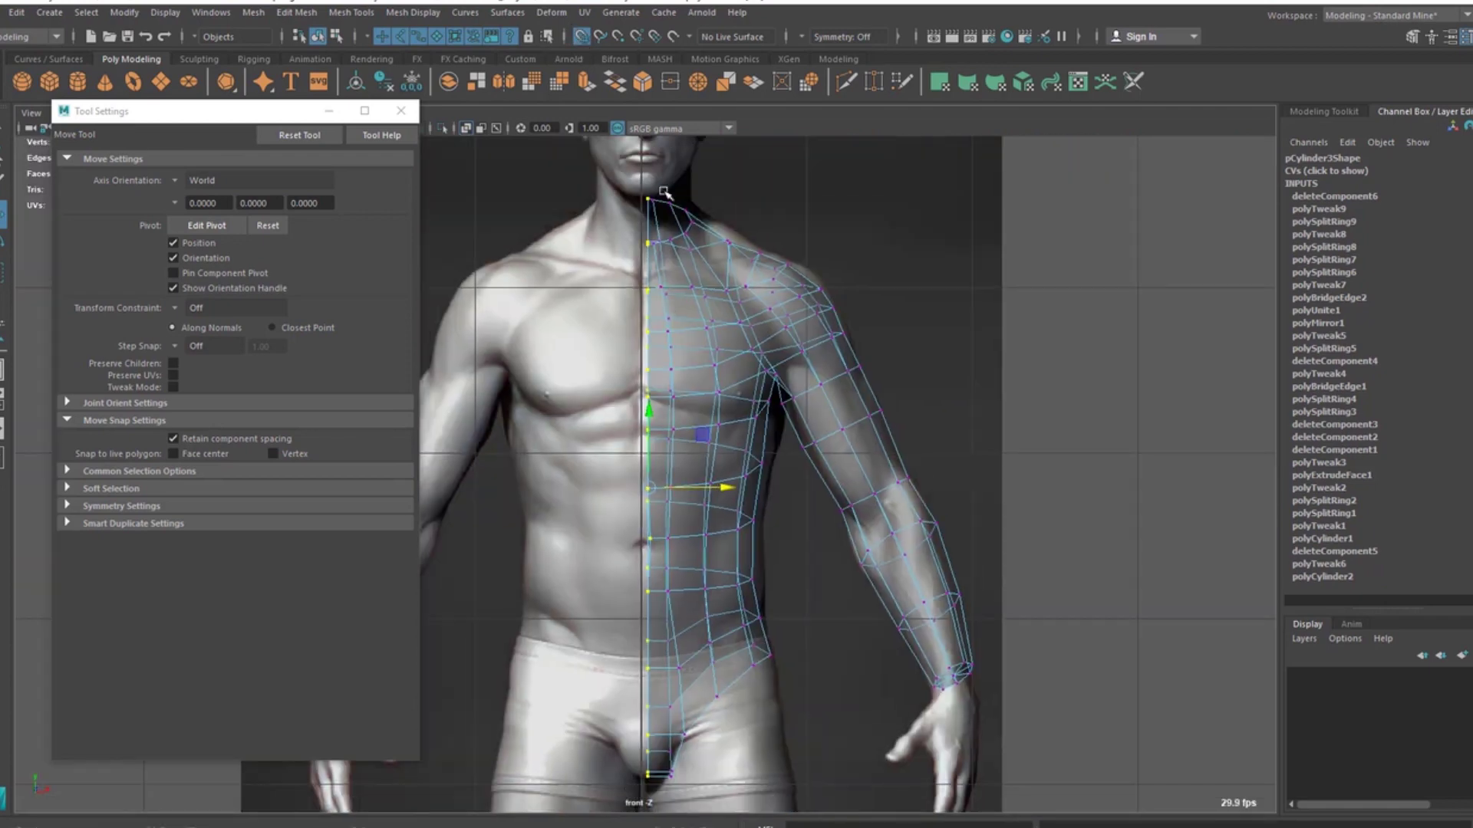
pyautogui.scroll(5, 577, 471)
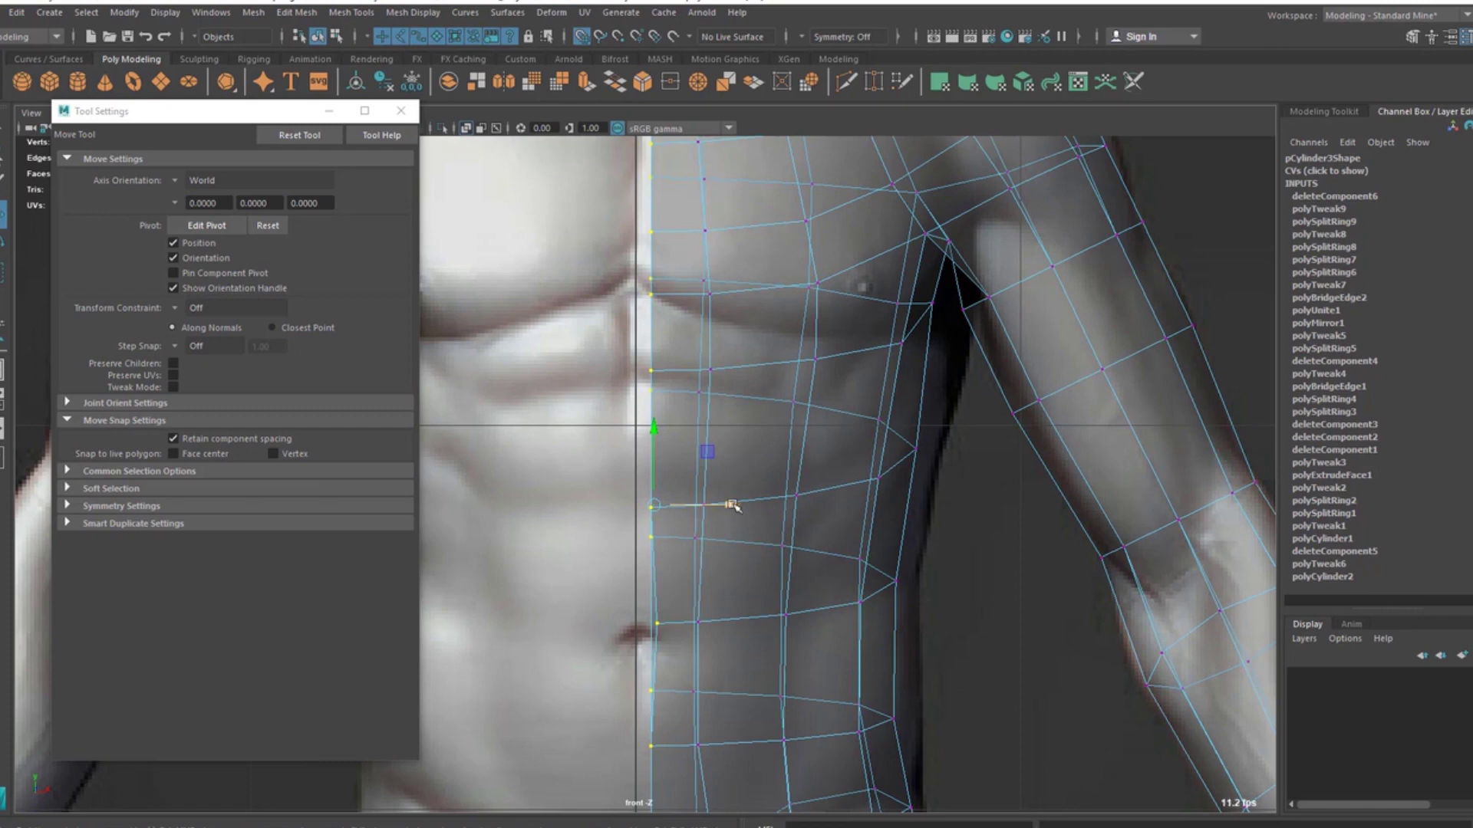
# Step: Try to snap the centre-line vertices to the central grid line with component spacing retained, then undo the move
pyautogui.moveTo(730, 504); pyautogui.dragTo(711, 503)
pyautogui.scroll(3, 796, 532)
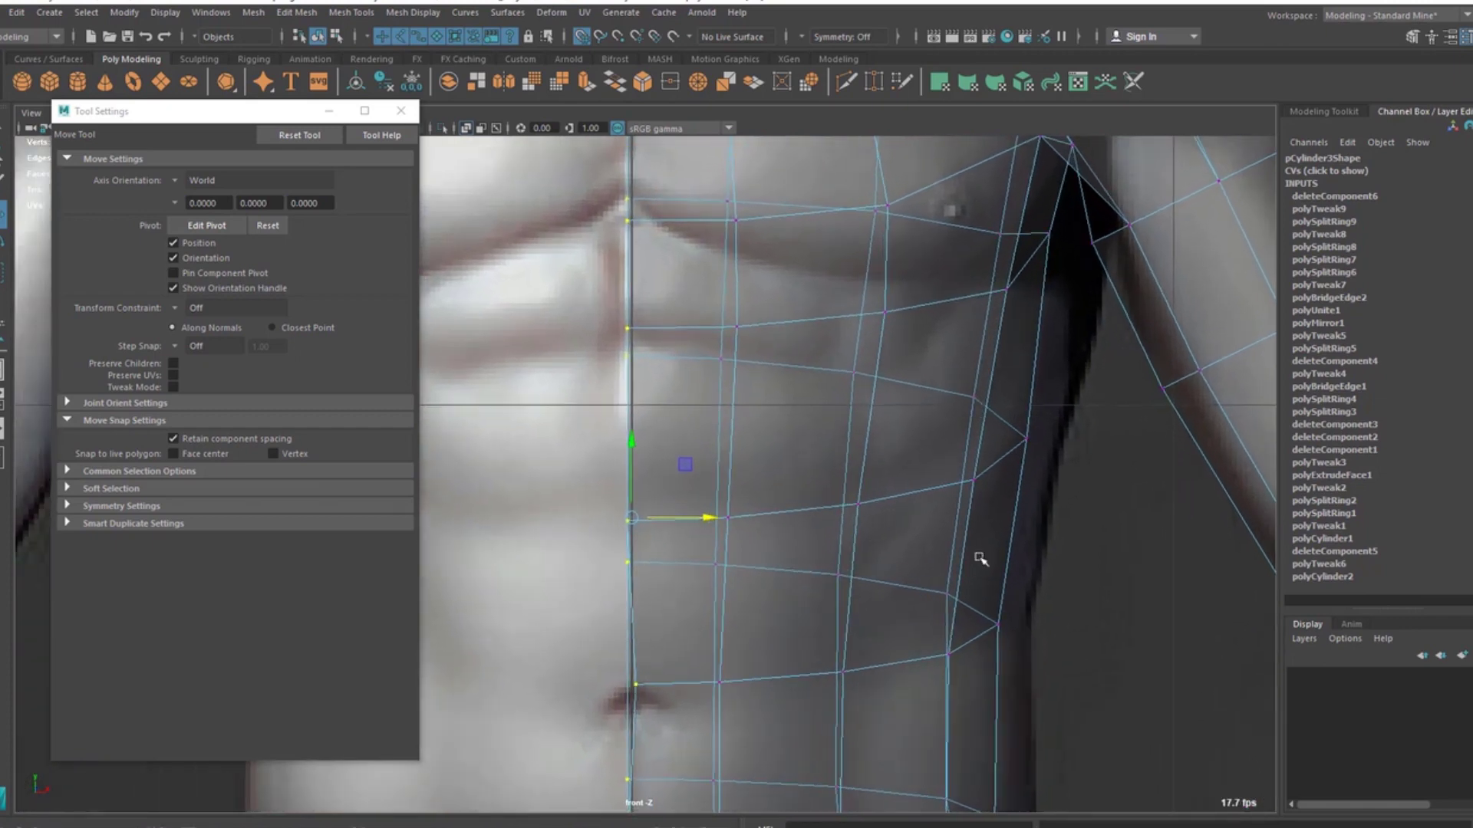
pyautogui.scroll(-4, 623, 420)
pyautogui.scroll(6, 625, 541)
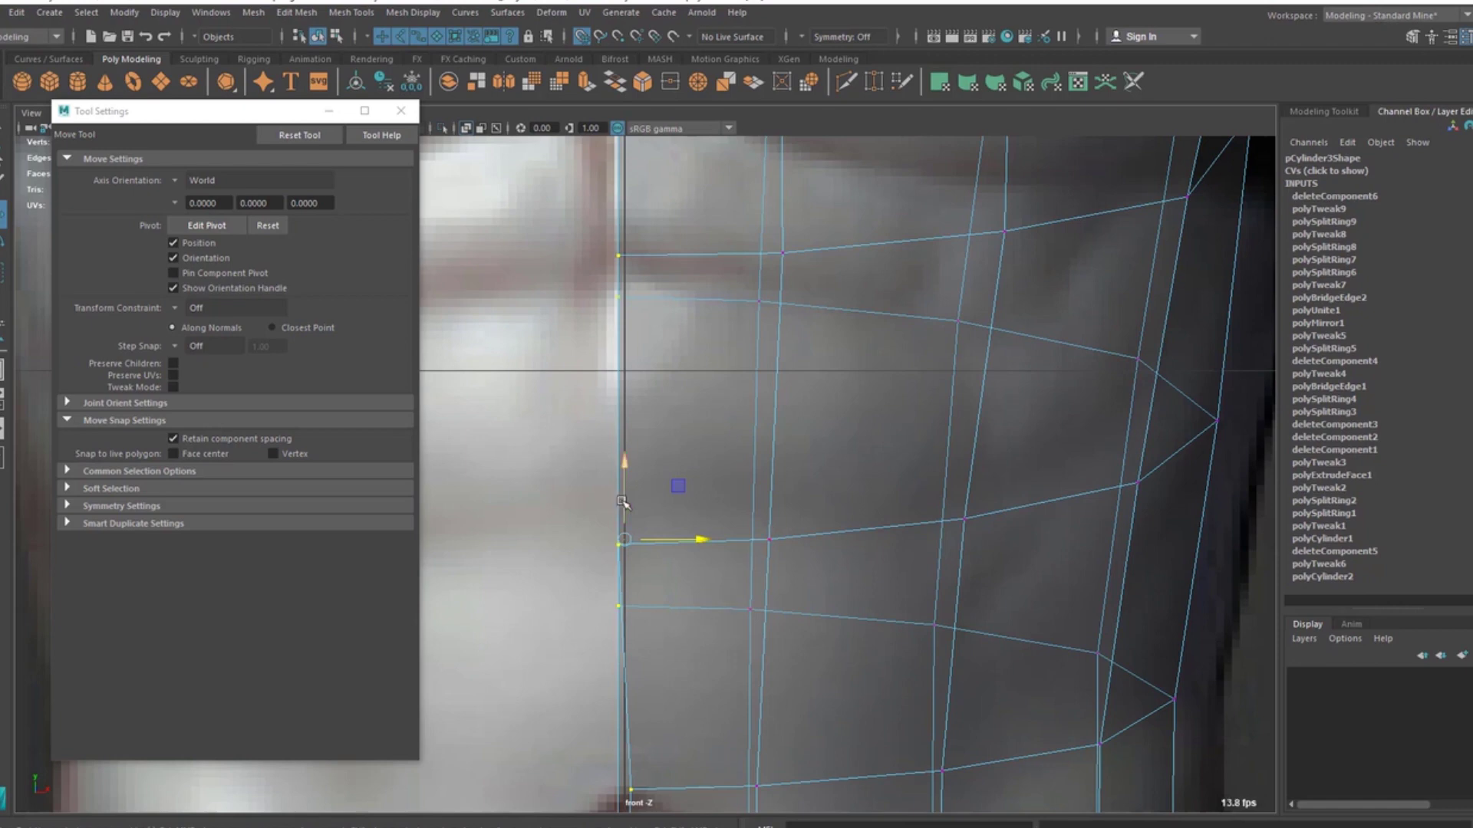
pyautogui.scroll(2, 640, 483)
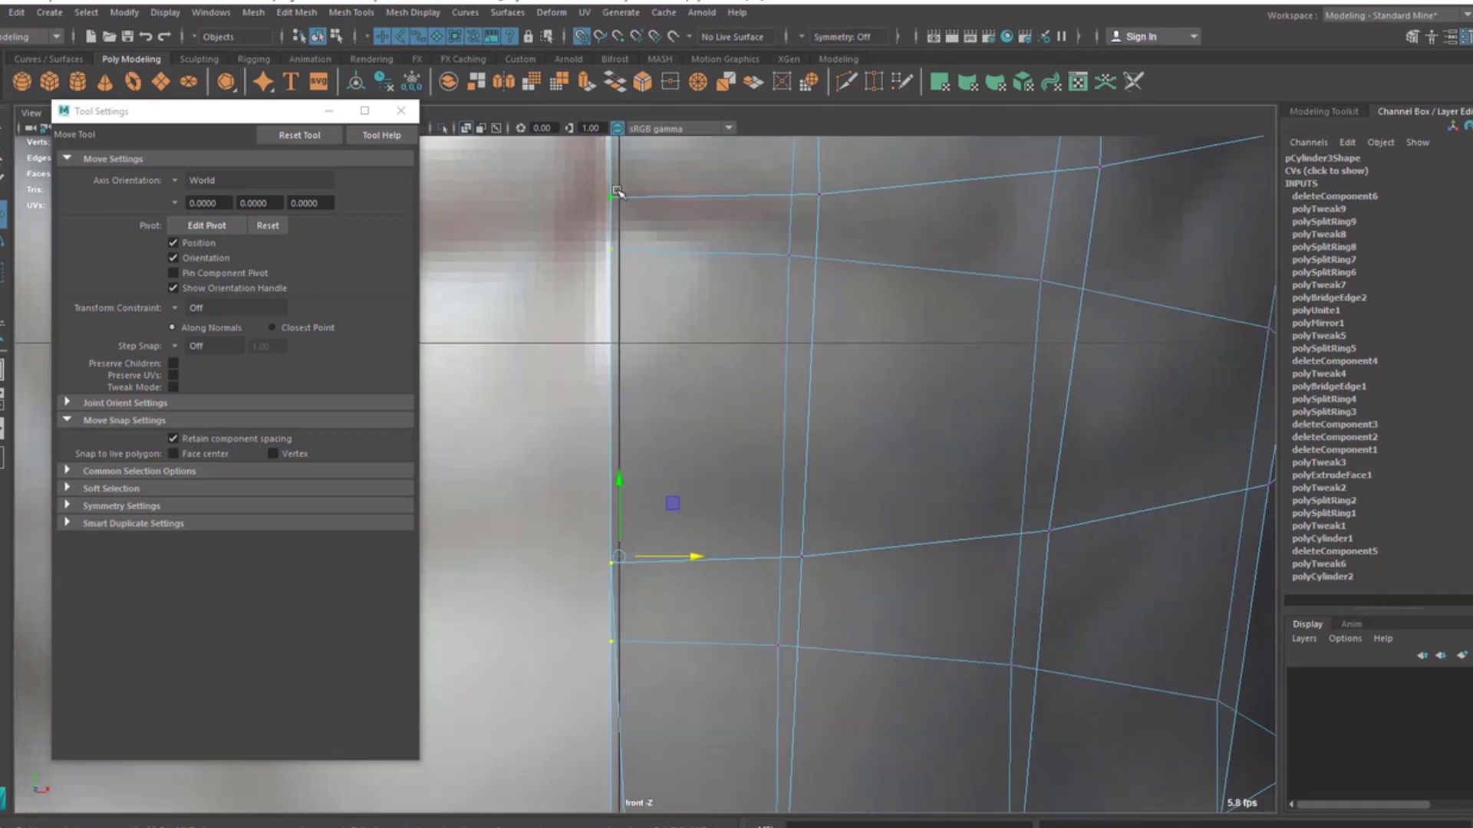
pyautogui.hotkey('ctrl', 'z')
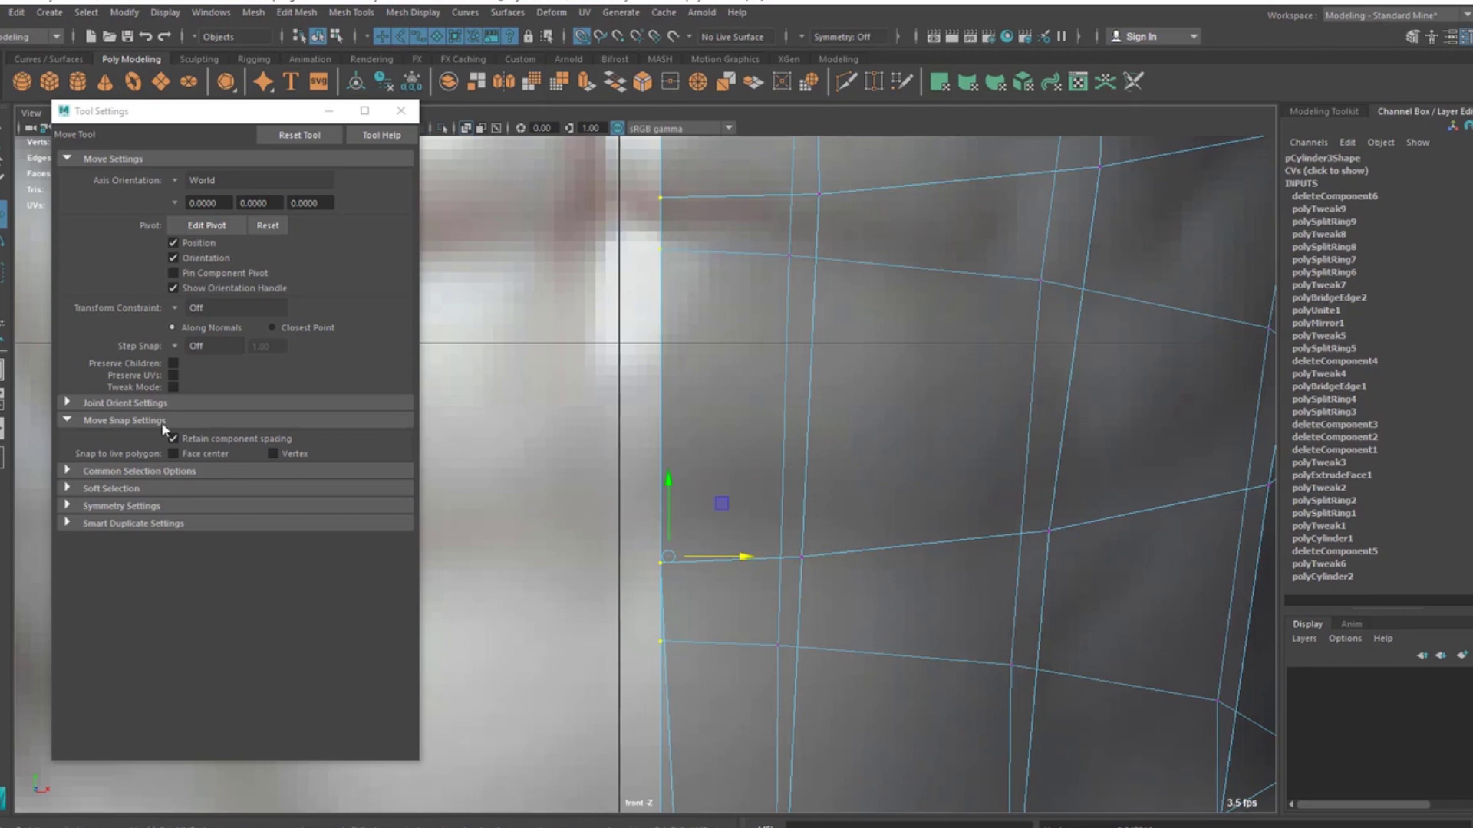
# Step: Disable Retain component spacing and snap the selected centre-line vertices along X onto the central grid line
pyautogui.click(196, 438)
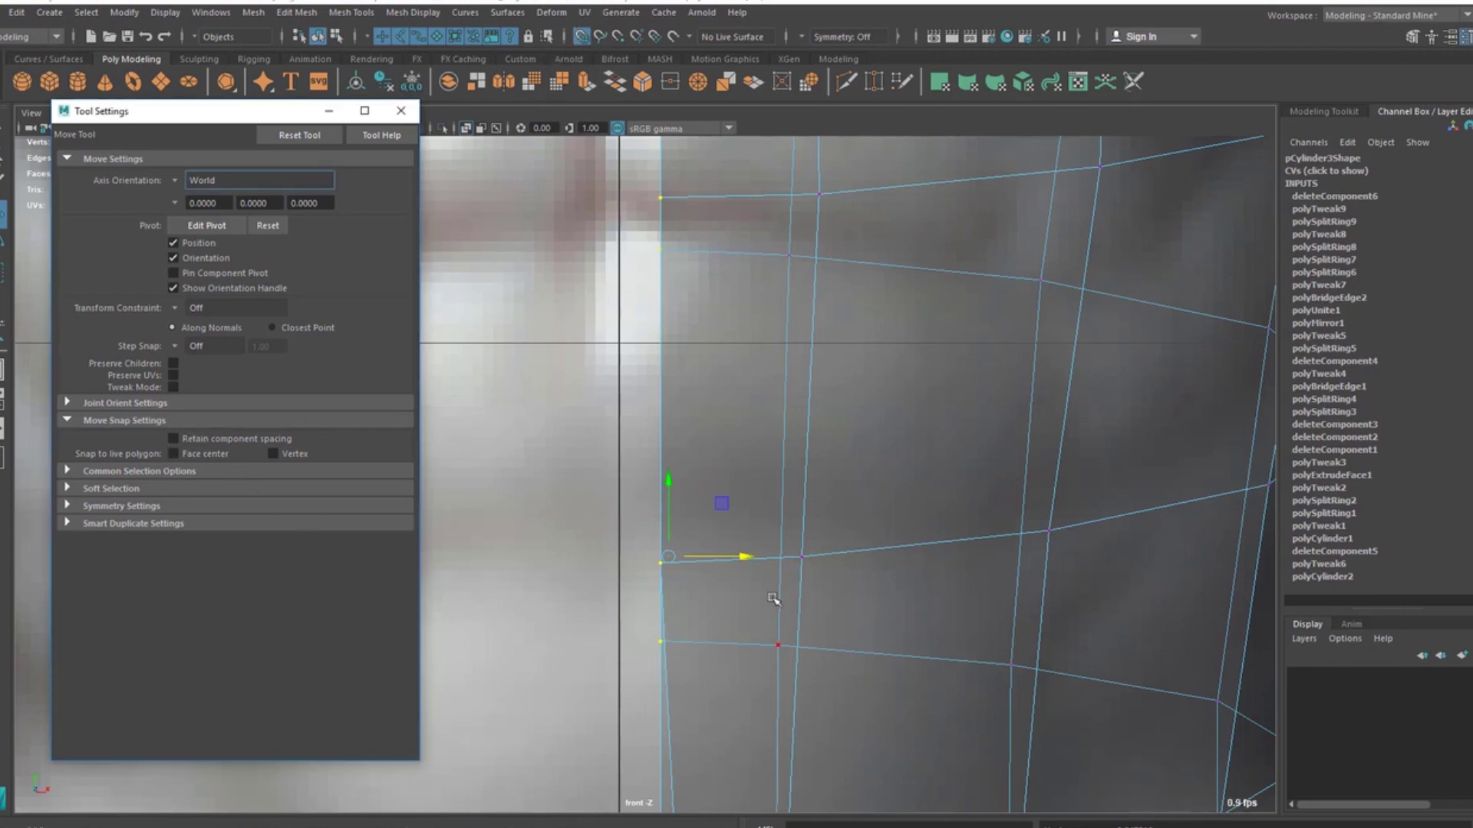
pyautogui.scroll(-10, 753, 555)
pyautogui.scroll(8, 861, 681)
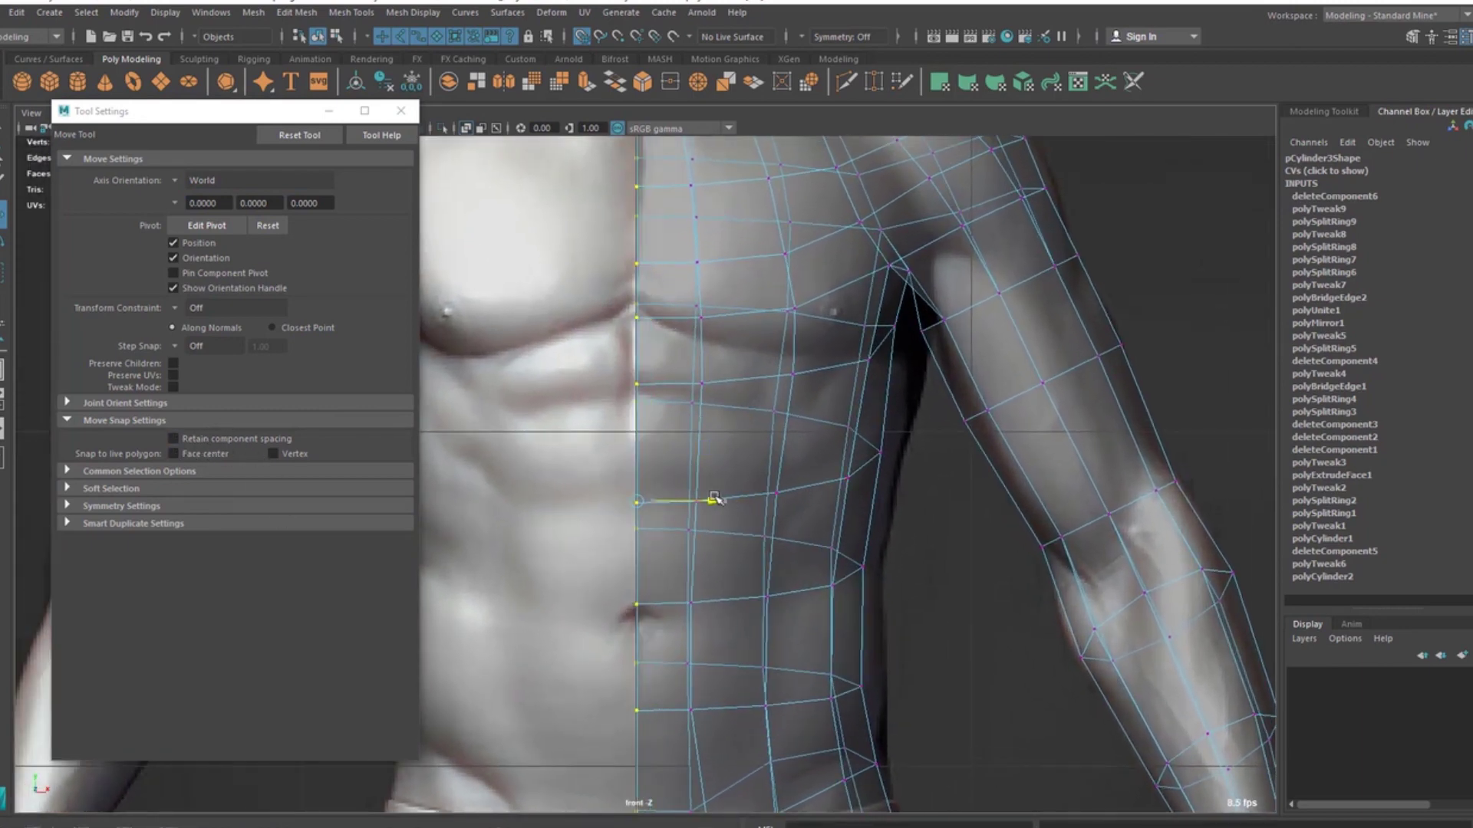
# Step: Check the alignment of the snapped centre-line vertices from the neck down to the abdomen
pyautogui.scroll(6, 979, 651)
pyautogui.scroll(1, 768, 430)
pyautogui.keyDown('alt'); pyautogui.moveTo(692, 356); pyautogui.dragTo(691, 455, button='middle'); pyautogui.keyUp('alt')
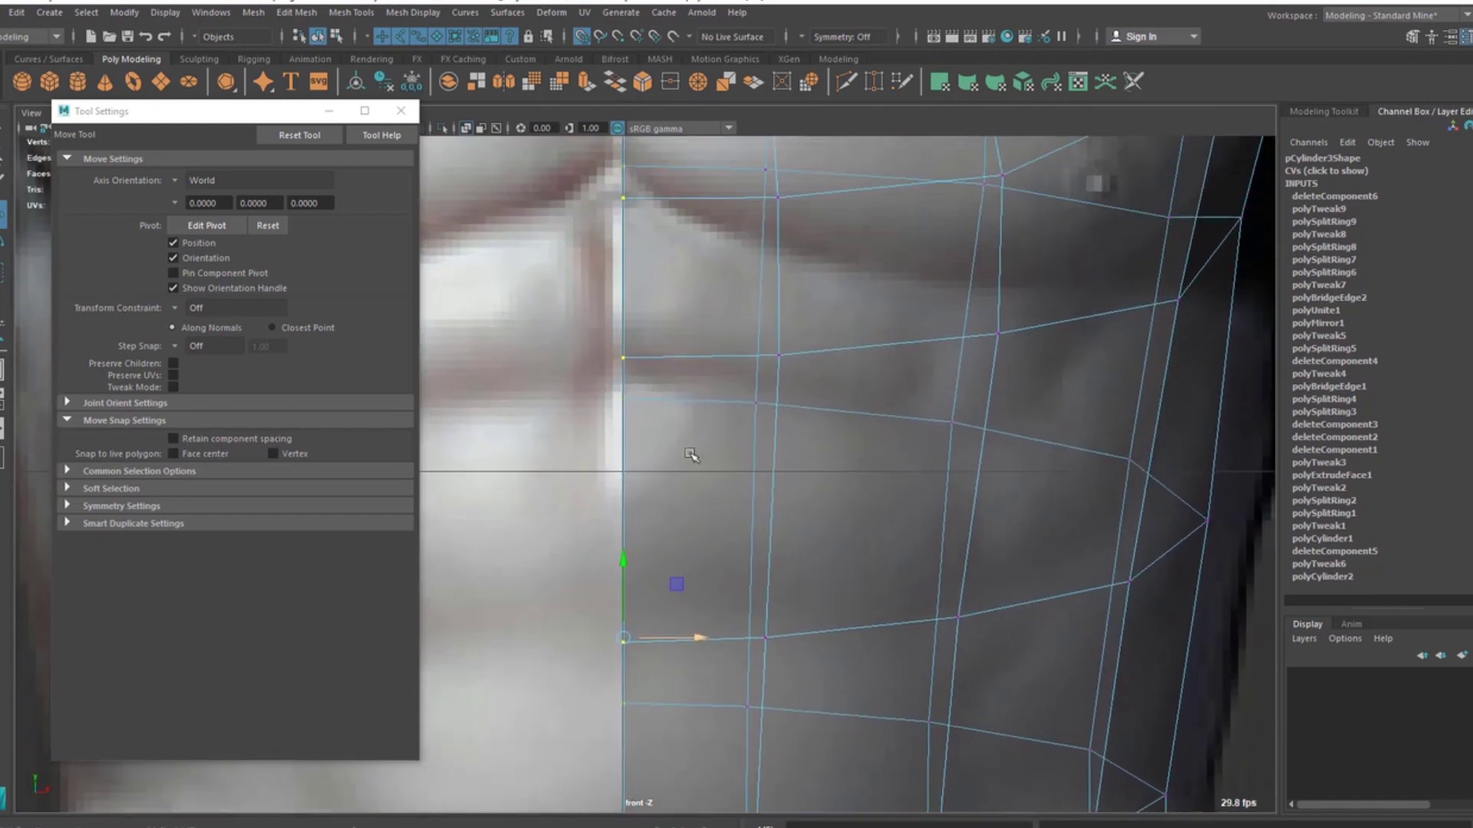
pyautogui.scroll(-8, 675, 449)
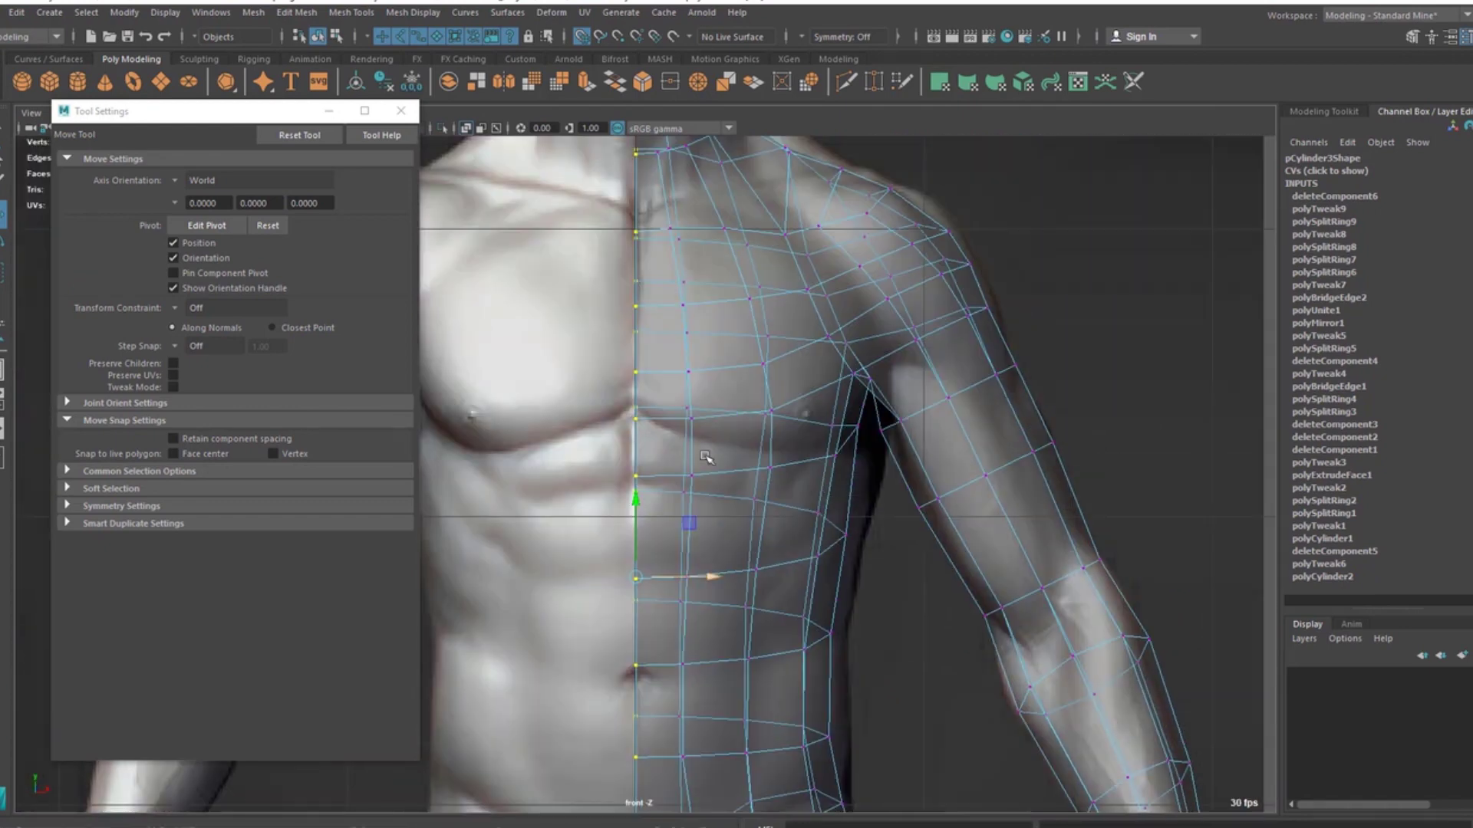
pyautogui.keyDown('alt'); pyautogui.moveTo(706, 457); pyautogui.dragTo(714, 530, button='middle'); pyautogui.keyUp('alt')
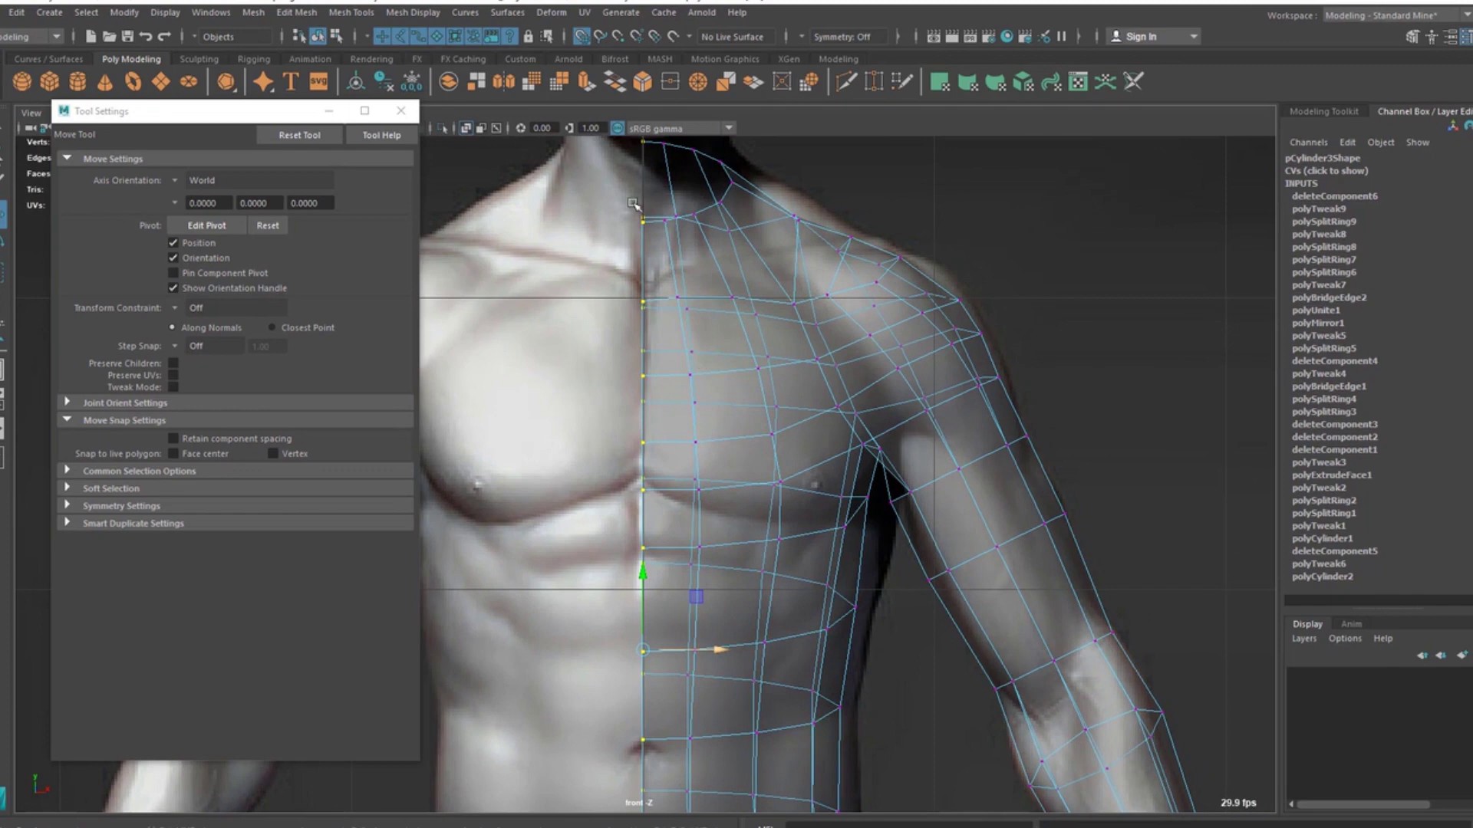
pyautogui.keyDown('alt'); pyautogui.moveTo(658, 720); pyautogui.dragTo(684, 496, button='middle'); pyautogui.keyUp('alt')
pyautogui.scroll(2, 684, 497)
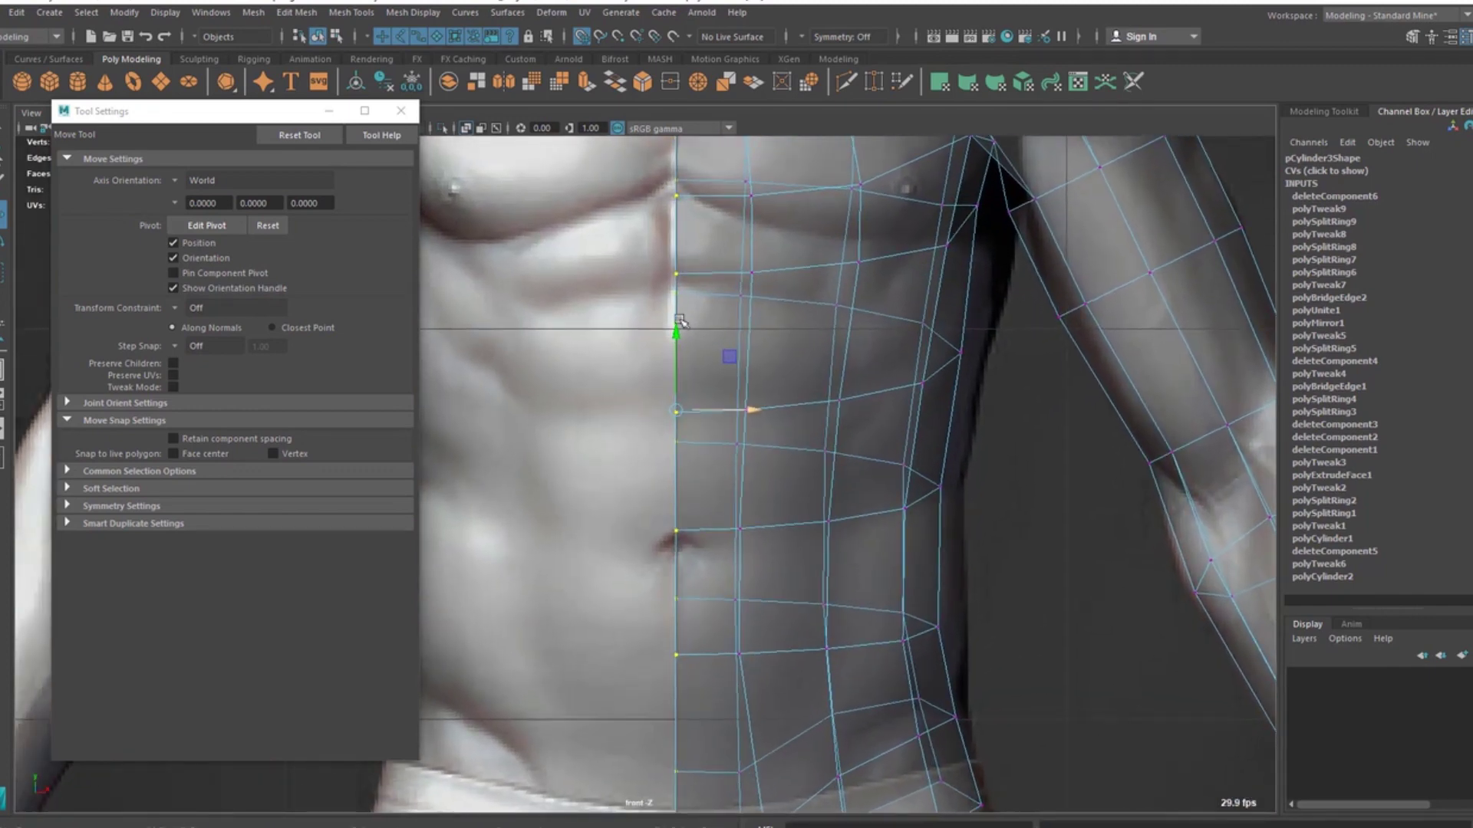
# Step: Close the Move tool settings and return the half torso from vertex editing to object mode in the perspective view
pyautogui.press('space')
pyautogui.press('space')
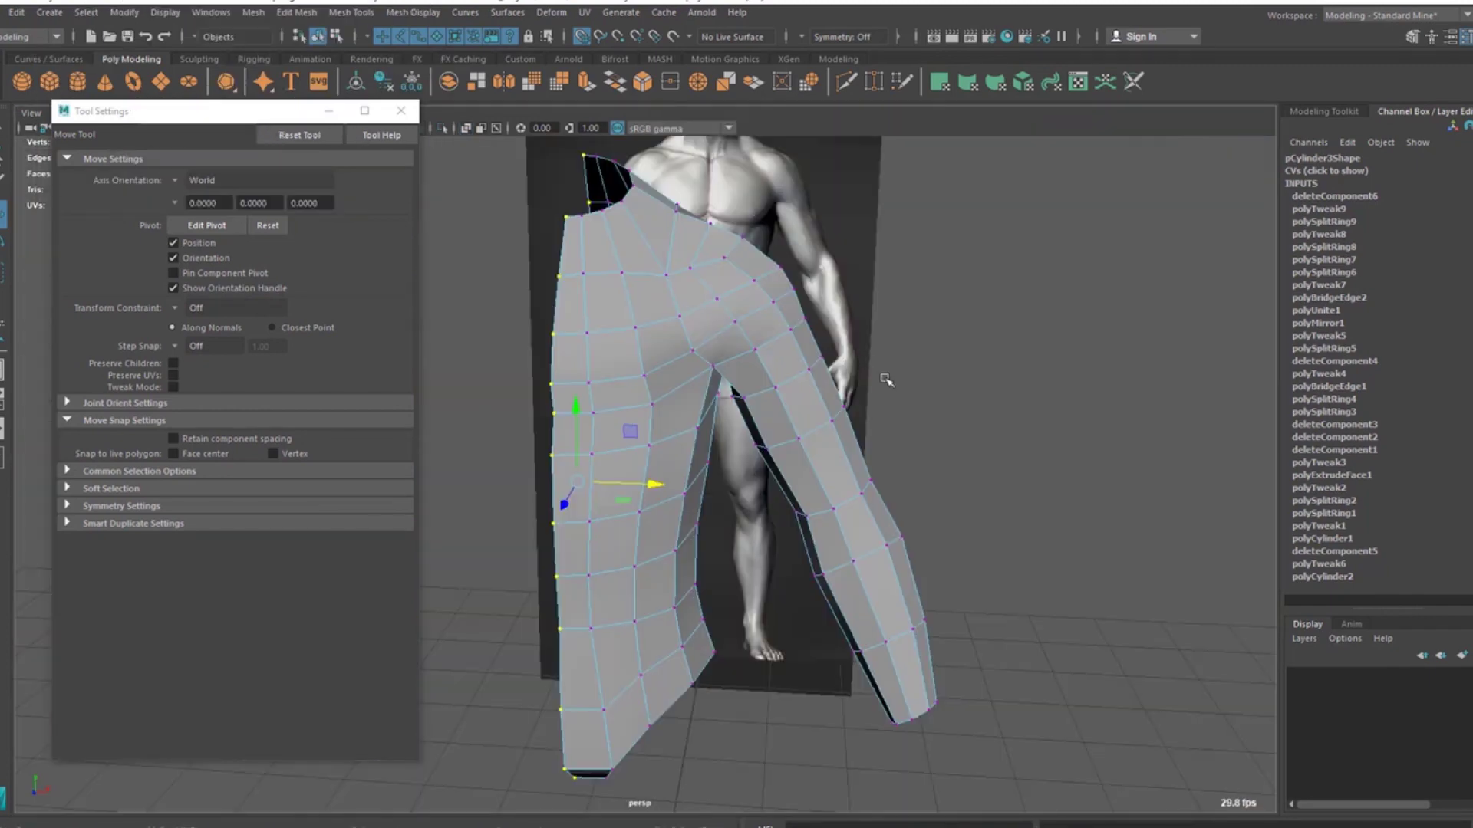
pyautogui.keyDown('alt'); pyautogui.moveTo(965, 389); pyautogui.dragTo(928, 420); pyautogui.keyUp('alt')
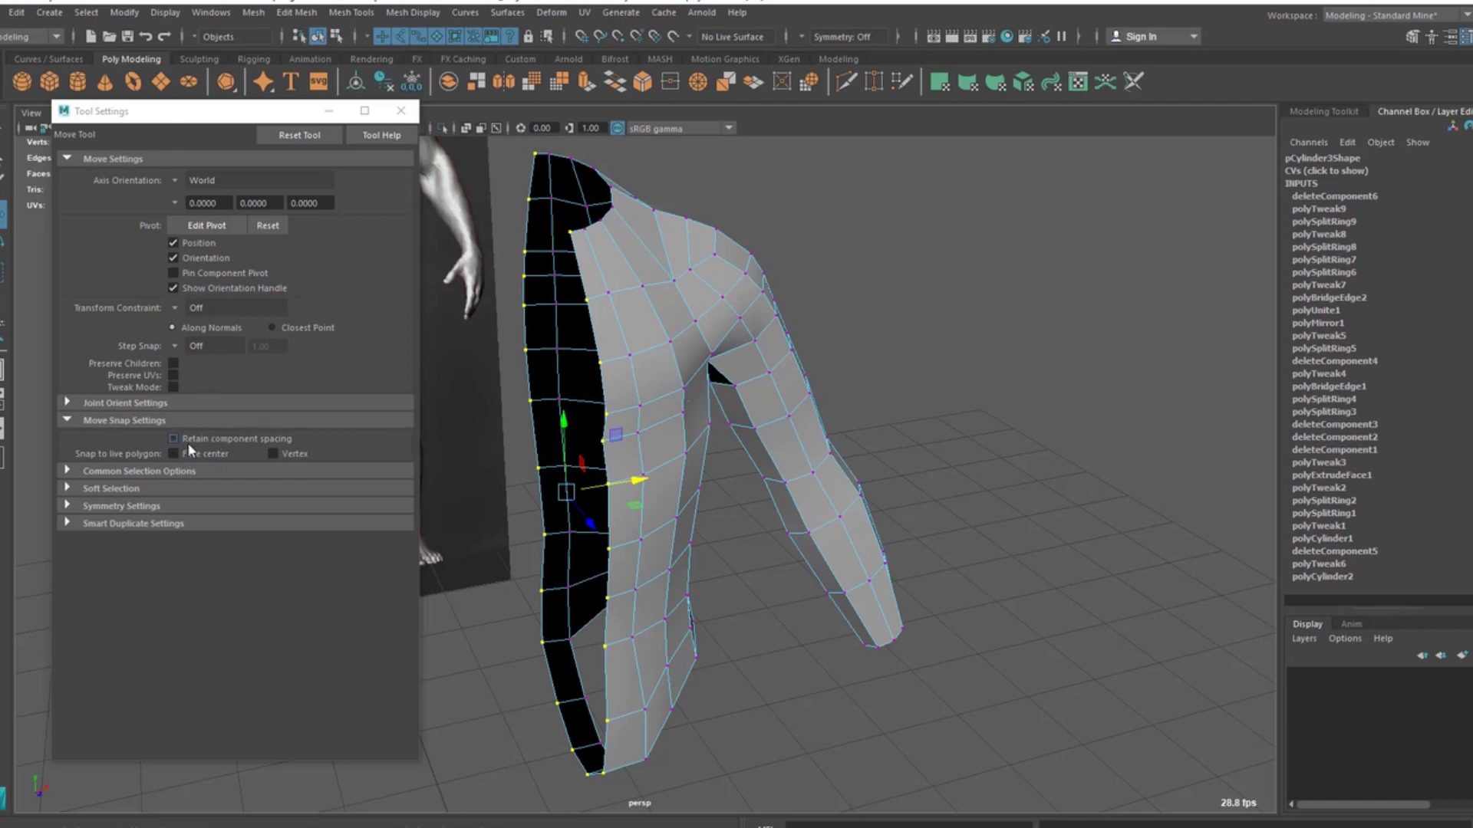
pyautogui.click(400, 111)
pyautogui.keyDown('alt'); pyautogui.moveTo(690, 474); pyautogui.dragTo(620, 317); pyautogui.keyUp('alt')
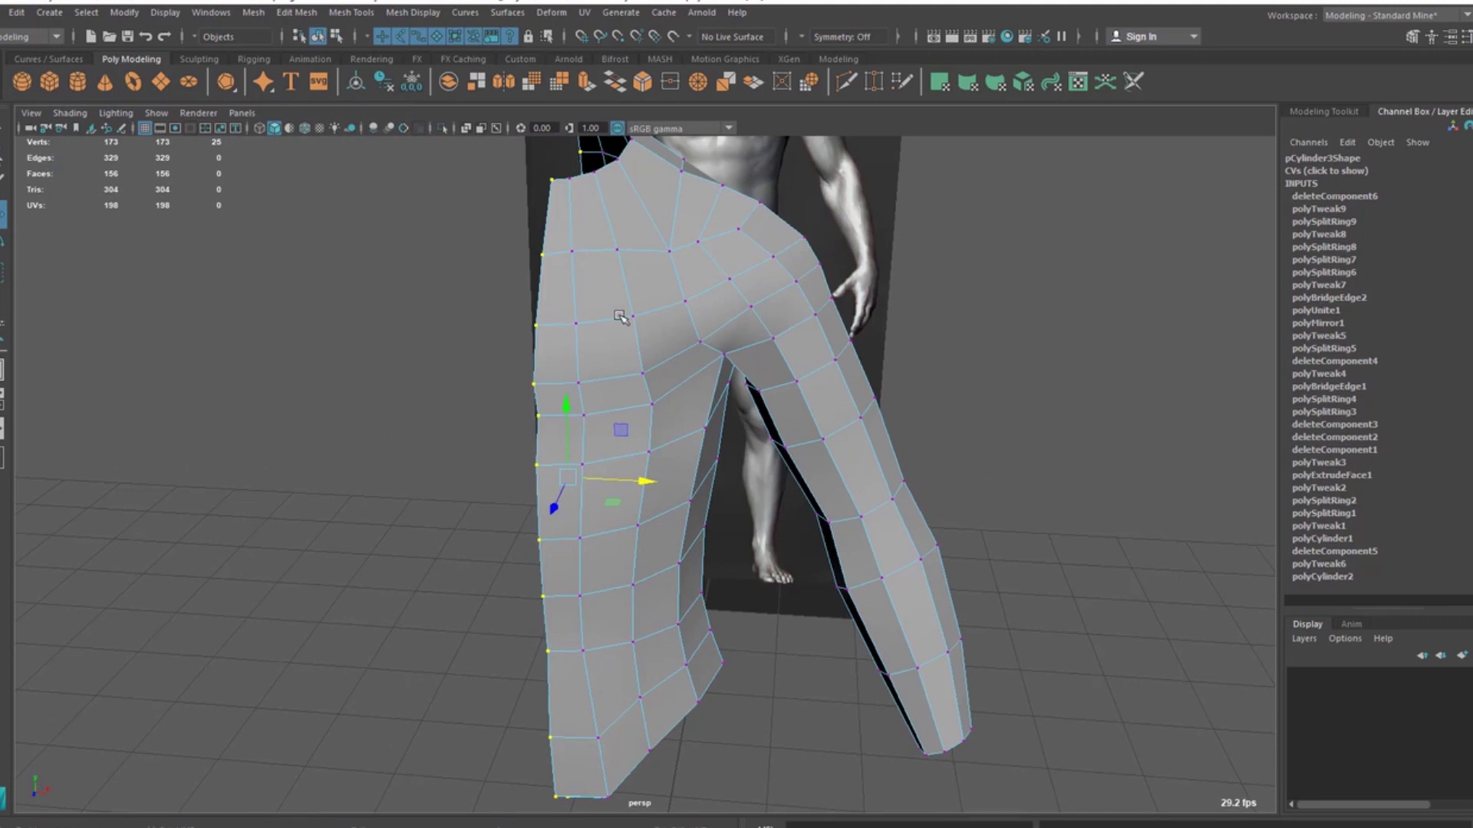
pyautogui.moveTo(619, 317); pyautogui.dragTo(683, 306, button='right')
pyautogui.keyDown('alt'); pyautogui.moveTo(713, 343); pyautogui.dragTo(561, 475); pyautogui.keyUp('alt')
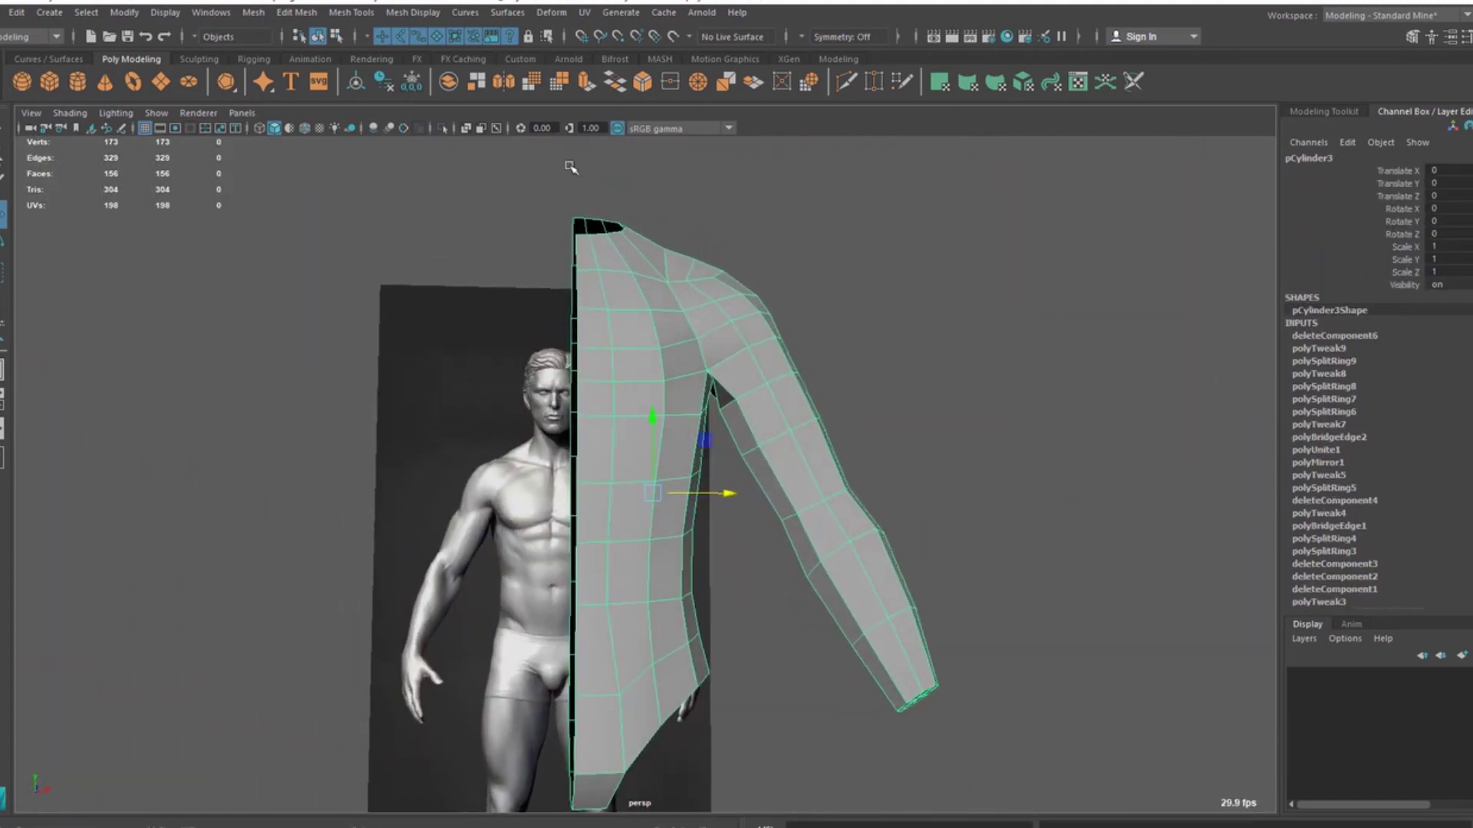
# Step: Mirror the half torso across the world X axis in the negative direction, merging the border vertices
pyautogui.keyDown('alt'); pyautogui.moveTo(607, 433); pyautogui.dragTo(564, 434); pyautogui.keyUp('alt')
pyautogui.click(308, 13)
pyautogui.moveTo(260, 10)
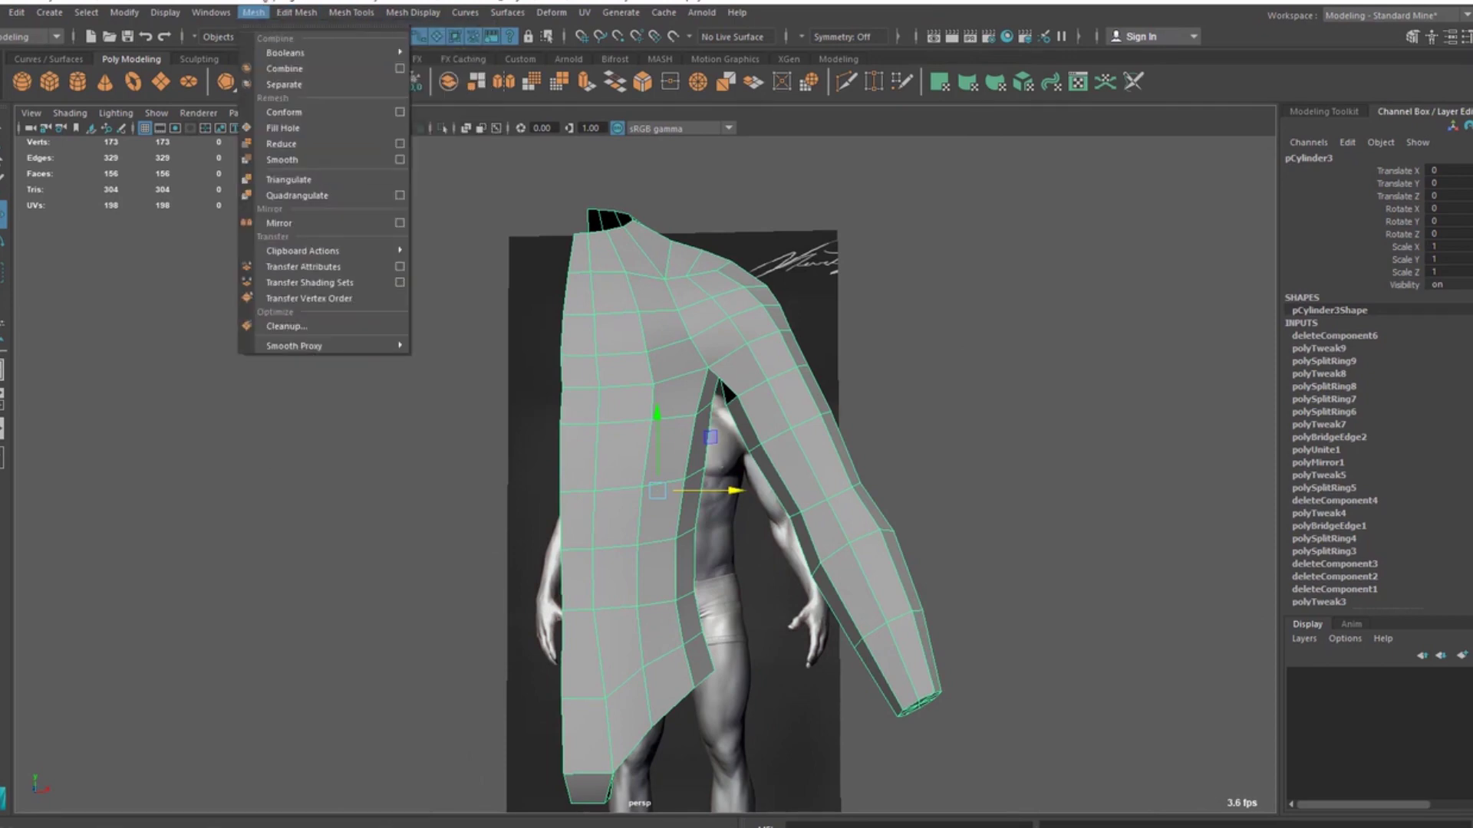
pyautogui.click(319, 224)
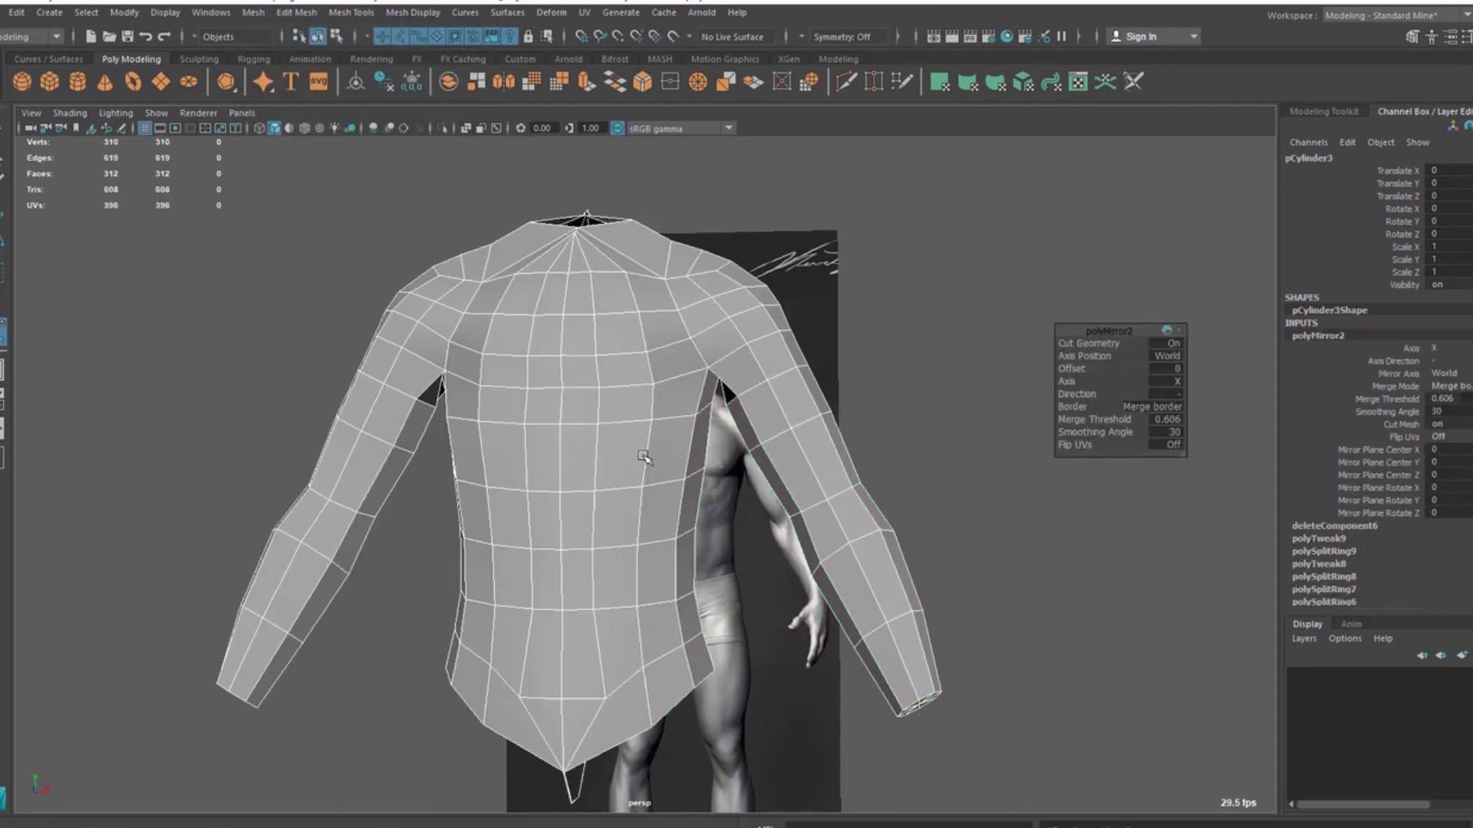
# Step: Set the mirror's merge threshold to 0.001, then deselect and reselect the full torso to check the centre seam
pyautogui.click(1173, 423)
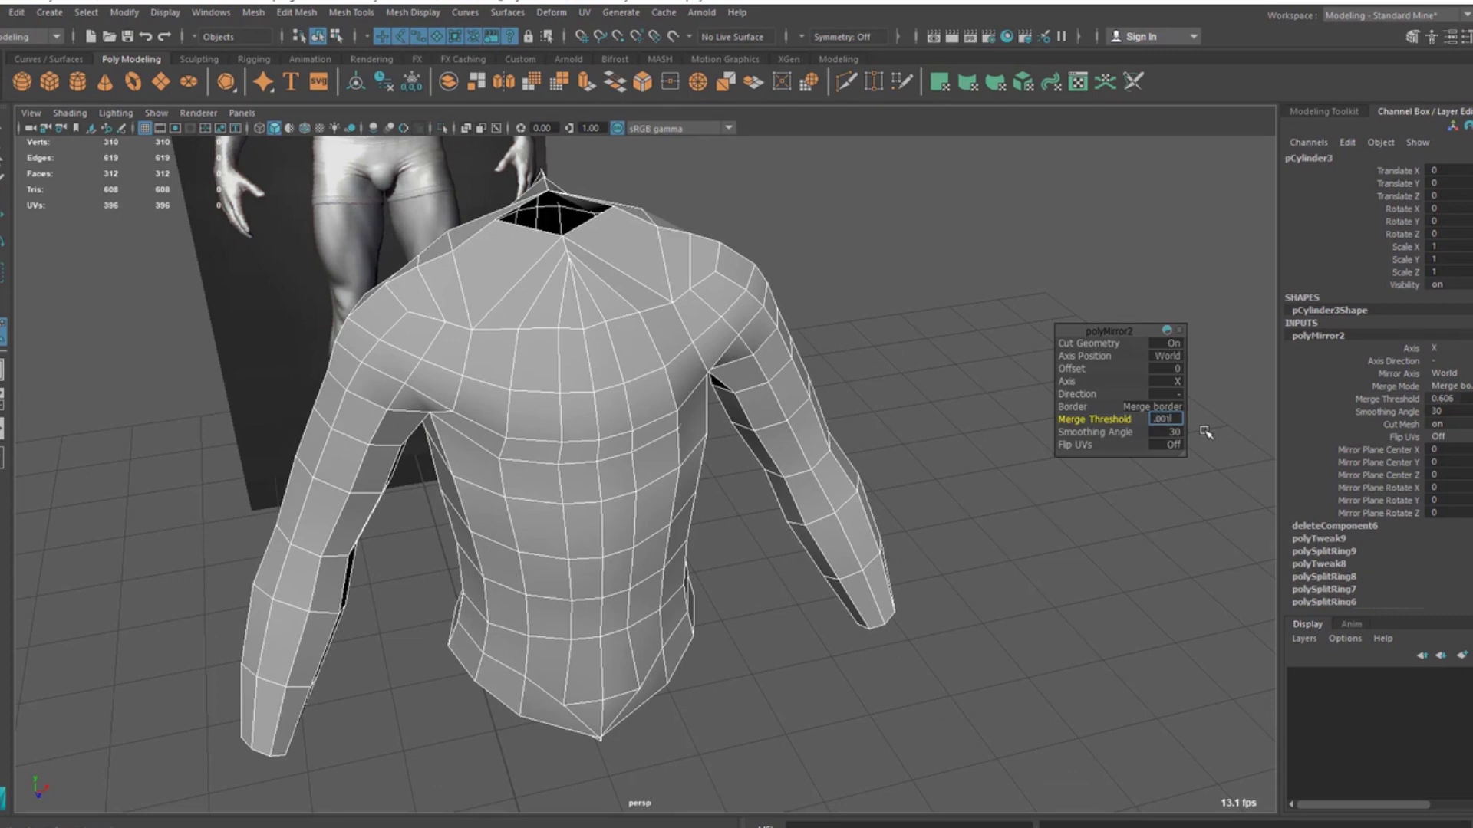
pyautogui.write('.001')
pyautogui.press('Return')
pyautogui.keyDown('alt'); pyautogui.moveTo(947, 348); pyautogui.dragTo(532, 359); pyautogui.keyUp('alt')
pyautogui.click(980, 244)
pyautogui.click(672, 379)
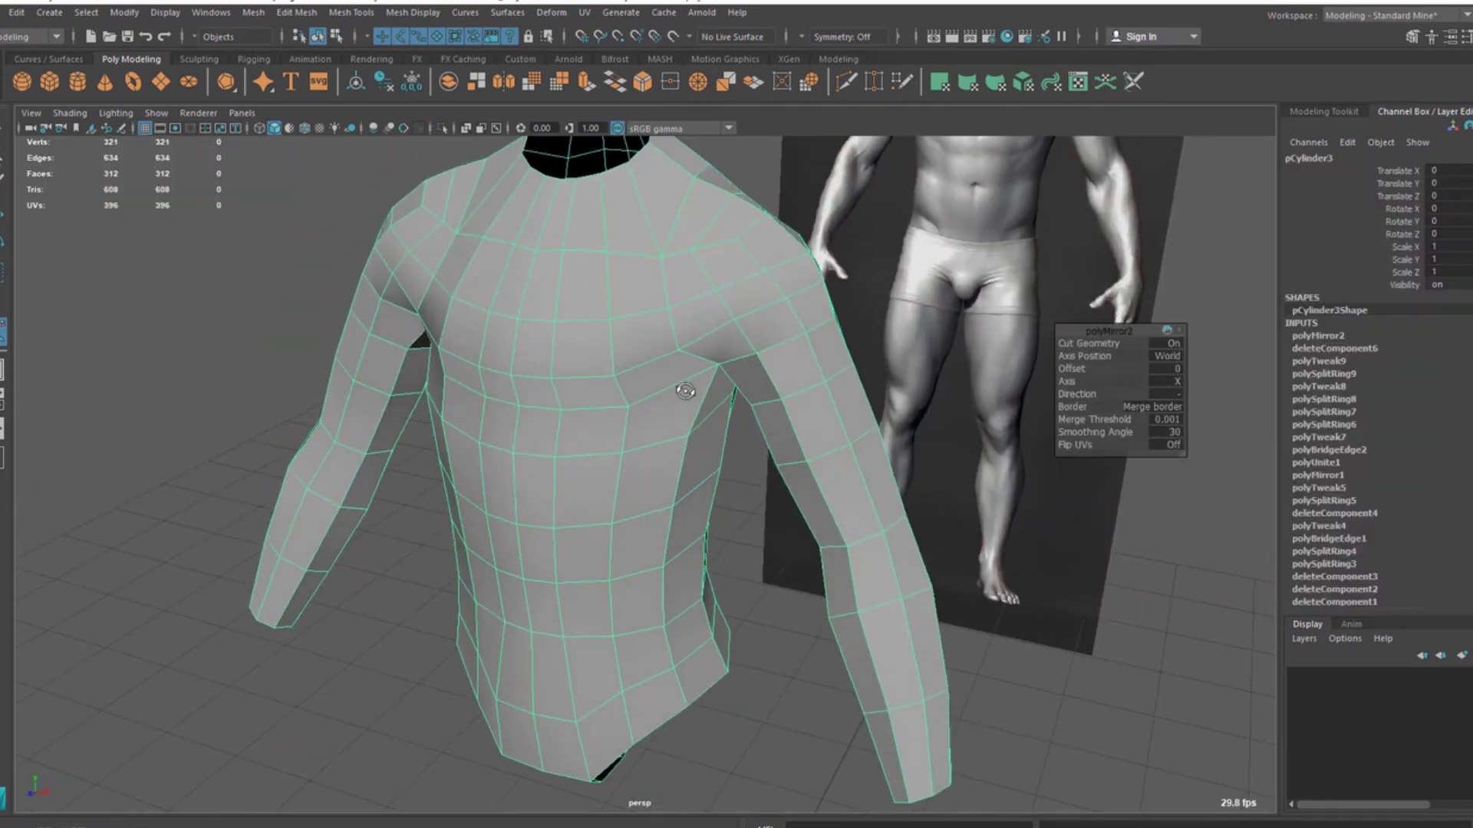